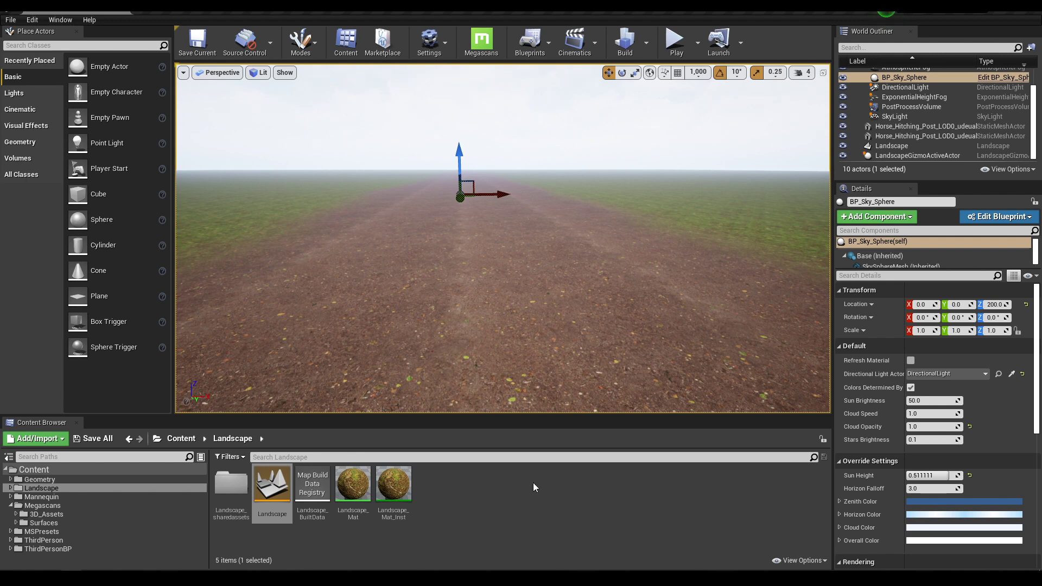
Expand the 3D_Assets folder under Megascans in the content folder tree.
left_click(24, 488)
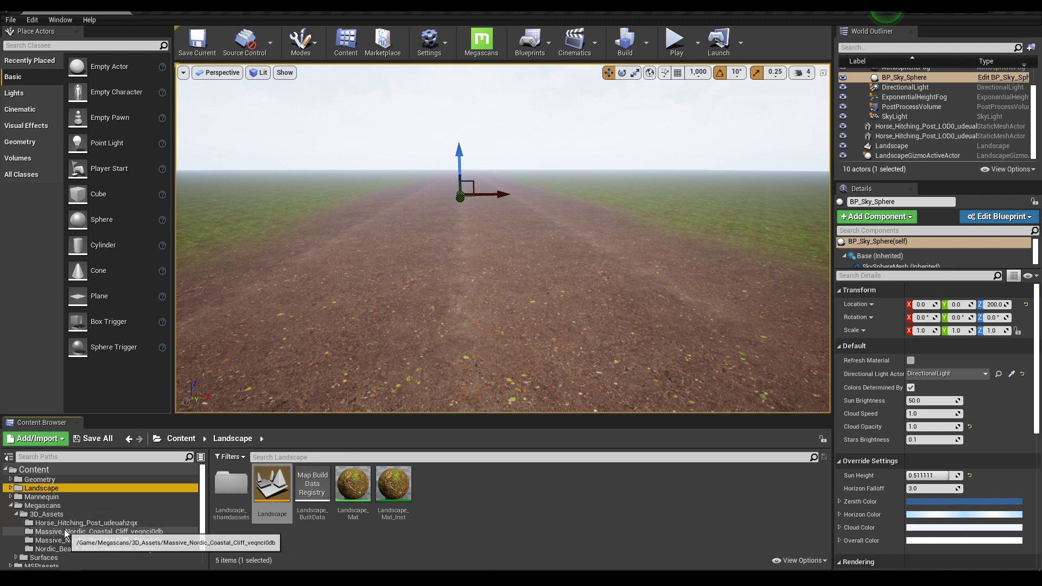
left_click(16, 514)
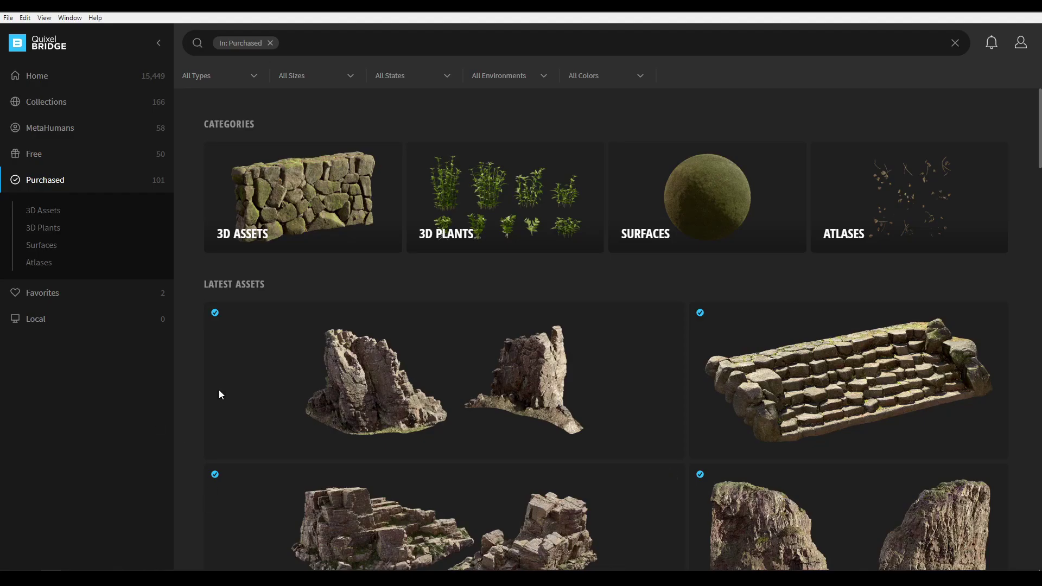
Switch to Quixel Bridge and view the two Massive Nordic Coastal Cliff assets and the Nordic Beach Rock Formation among the purchased assets.
scroll(219, 390, "down", 5)
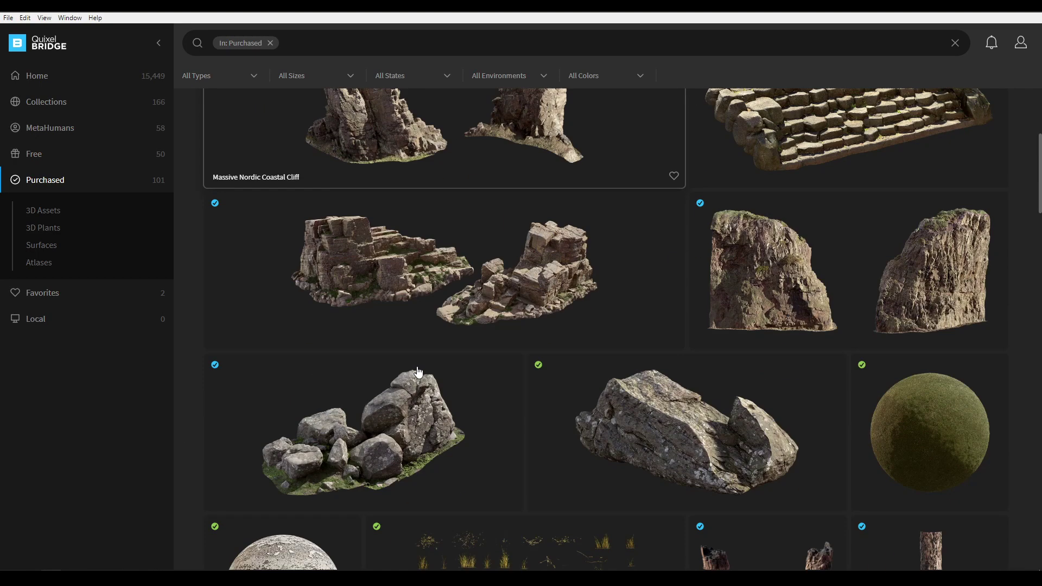
scroll(507, 233, "up", 2)
left_click(348, 166)
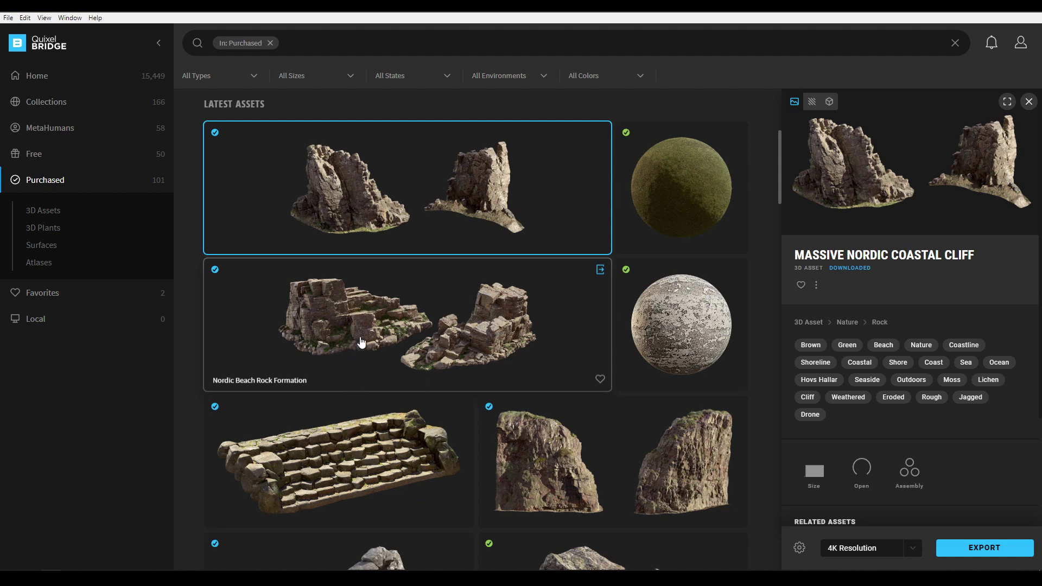
left_click(393, 289)
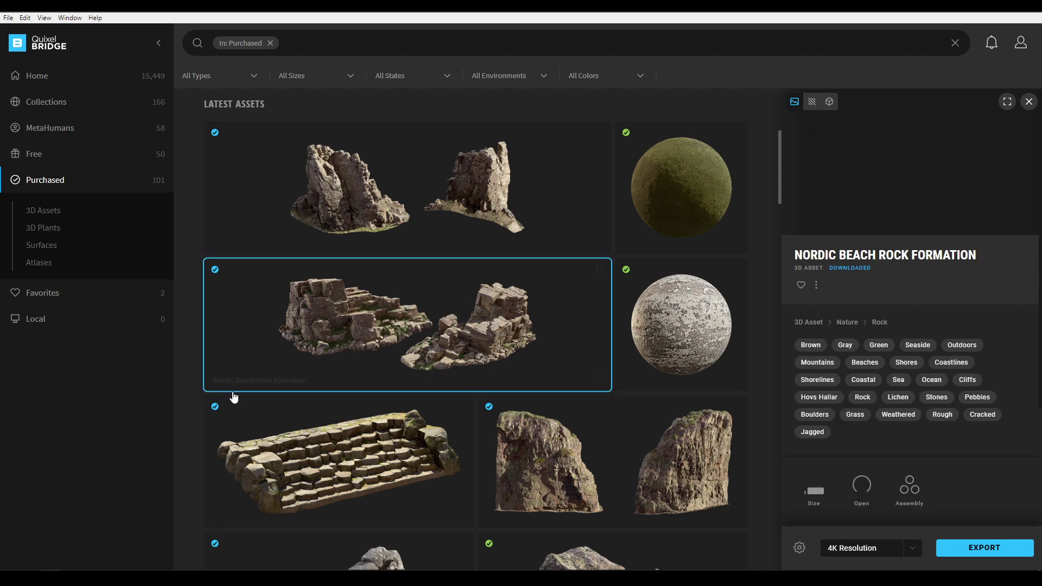
scroll(488, 369, "down", 2)
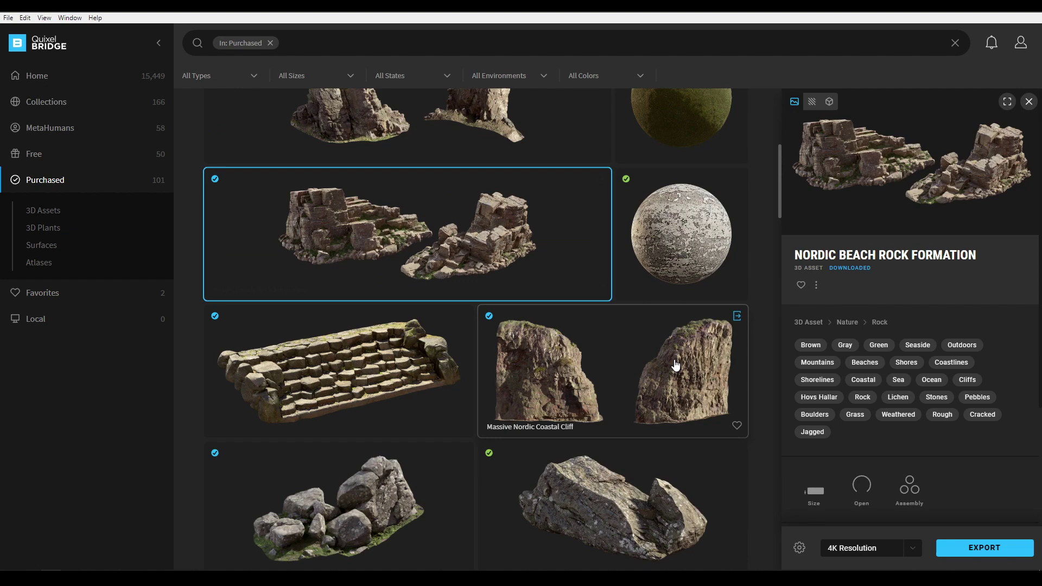
left_click(559, 423)
scroll(570, 369, "down", 2)
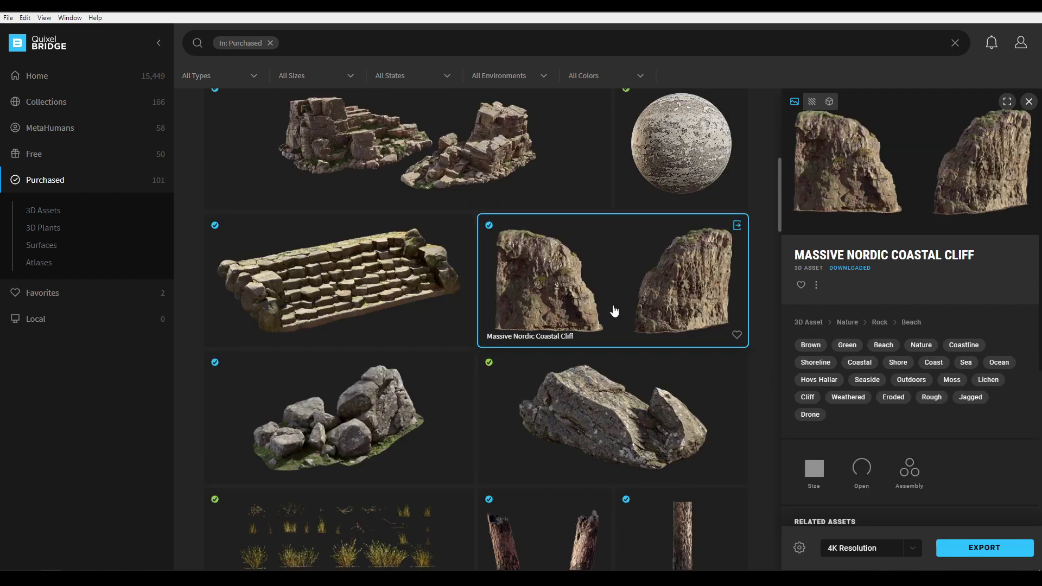
Find the Horse Hitching Post among the purchased assets and export it at 4K resolution.
scroll(613, 311, "down", 9)
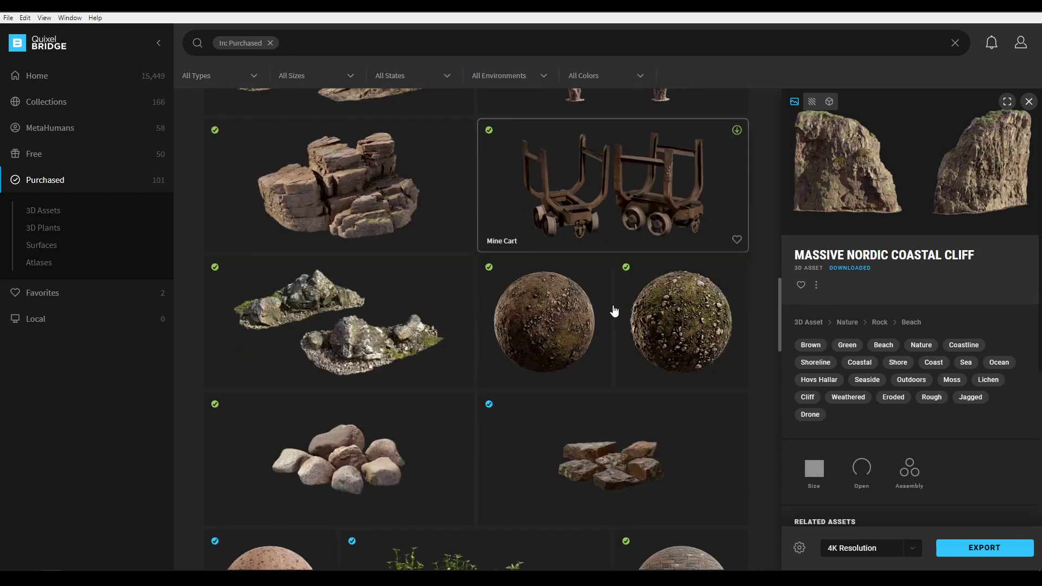
scroll(614, 310, "down", 10)
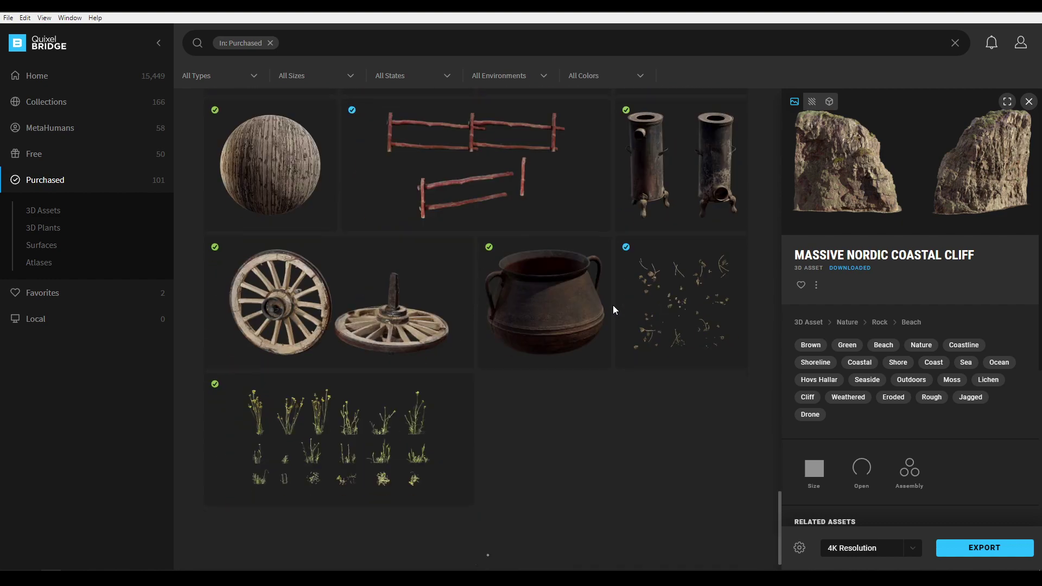
scroll(493, 279, "down", 6)
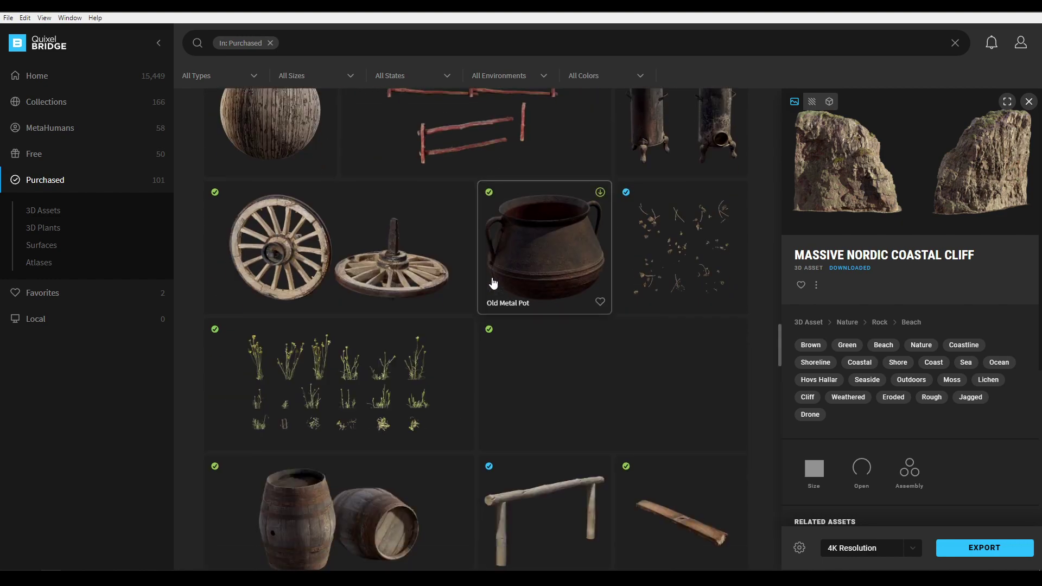
left_click(517, 232)
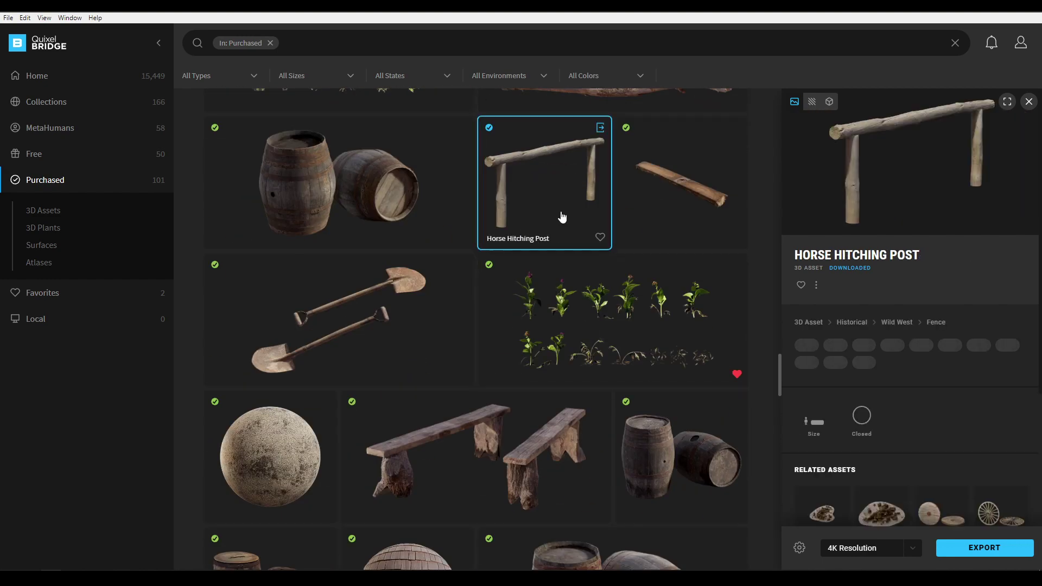
scroll(561, 217, "up", 3)
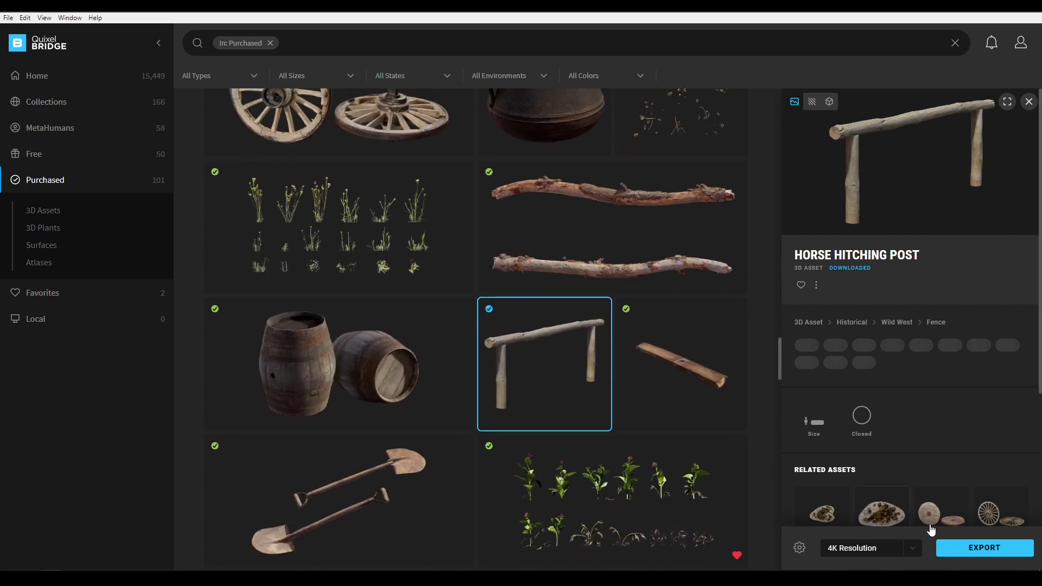
left_click(961, 547)
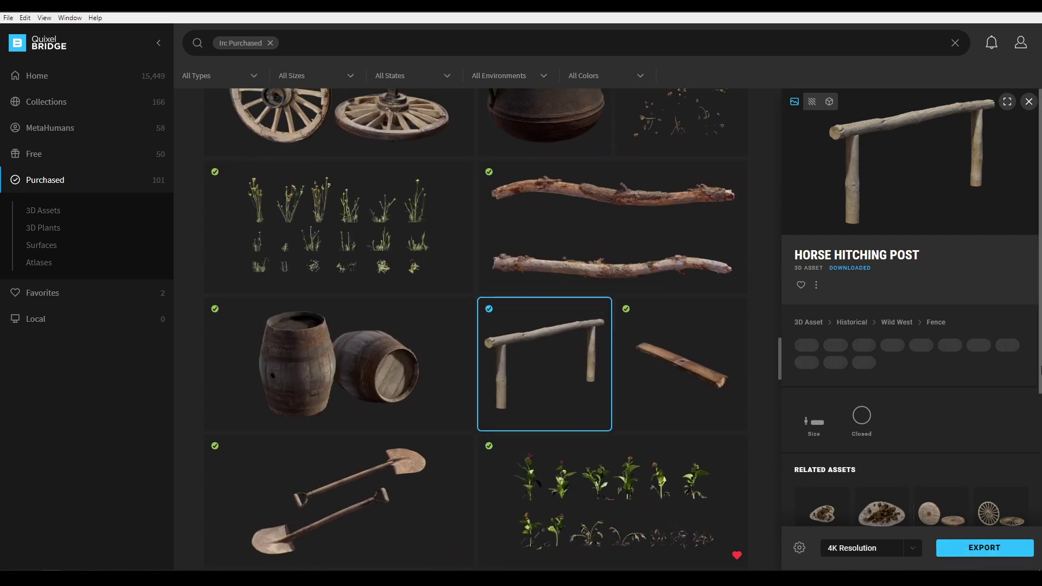
Switch to Unreal Editor and place the Horse_Hitching_Post LOD0 mesh from its Megascans folder on the dirt path near its left edge.
left_click(997, 18)
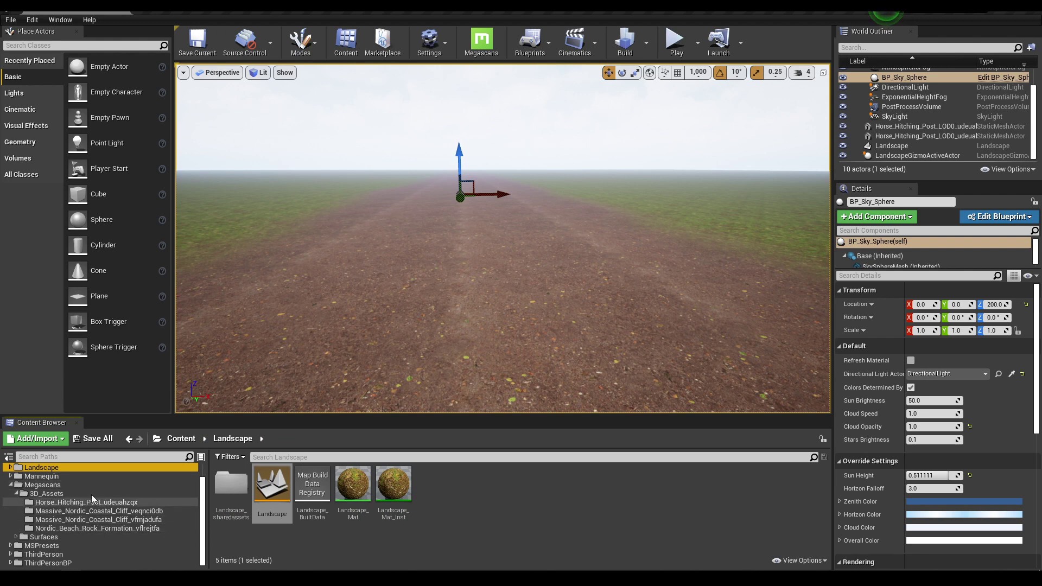
left_click(72, 503)
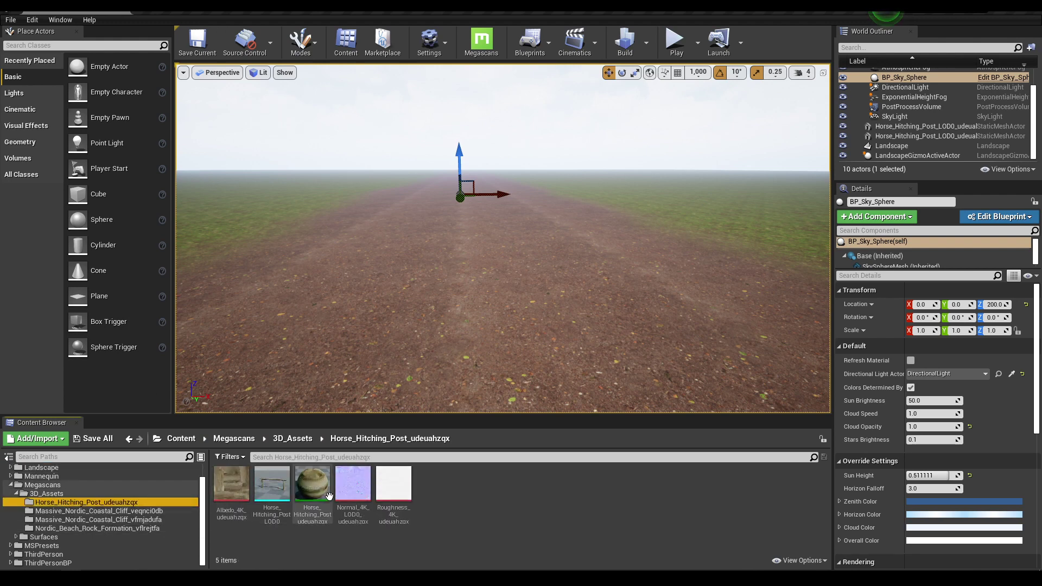
left_click(272, 489)
left_click_drag(276, 494, 217, 290)
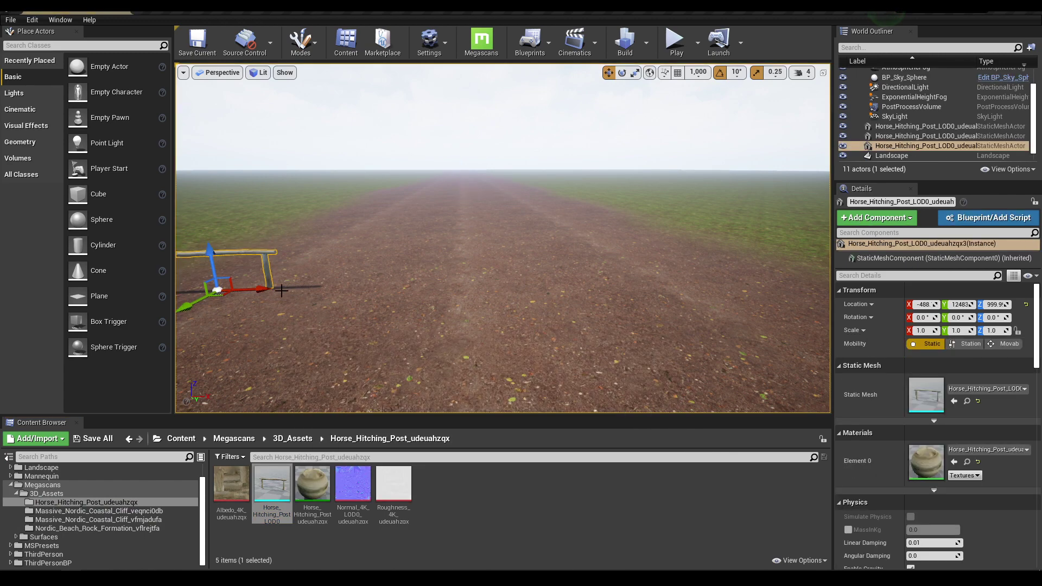
Rotate the placed hitching post to -90° about Z so that it runs parallel to the dirt path.
right_click_drag(503, 238, 391, 222)
key("e")
left_click_drag(399, 350, 483, 333)
key("w")
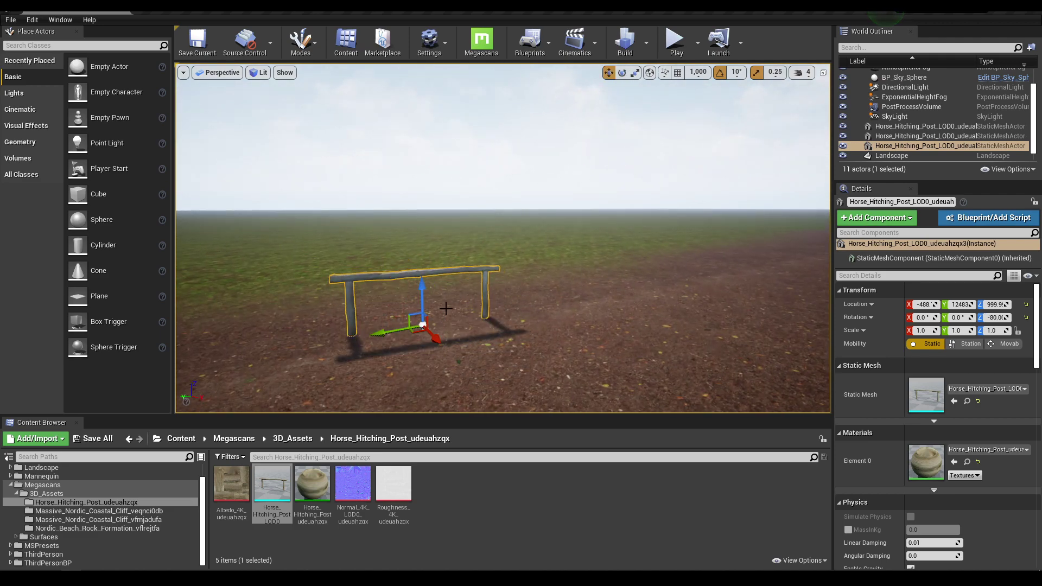
right_click_drag(462, 296, 445, 359)
right_click_drag(503, 237, 527, 336)
right_click_drag(488, 402, 488, 380)
key("e")
left_click_drag(445, 363, 458, 372)
key("w")
Move the hitching post to the path's grassy edge at X about -756 and along it to the path's end at Y about 15115.
right_click_drag(438, 229, 418, 293)
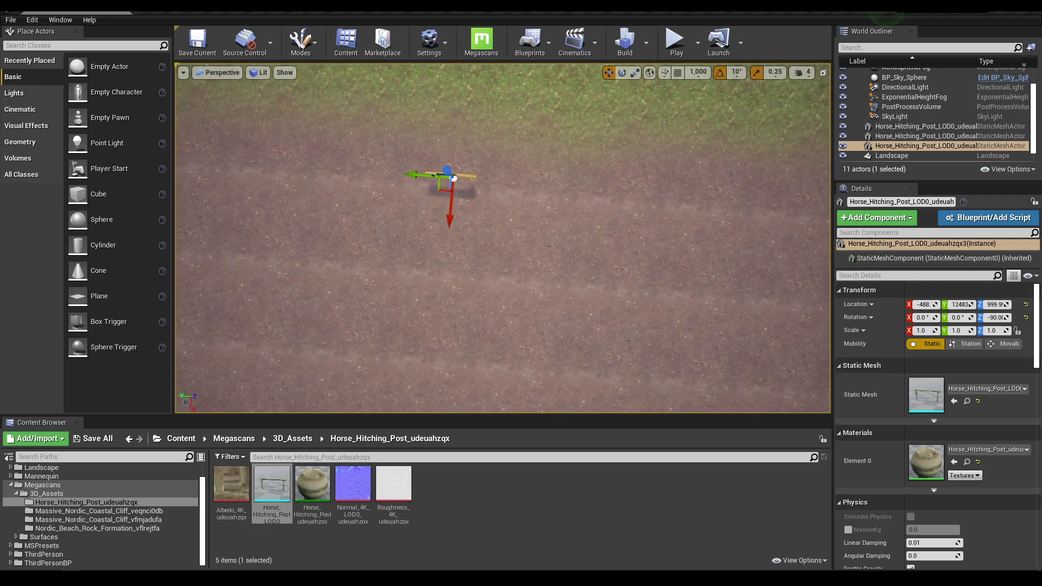
left_click_drag(449, 202, 450, 174)
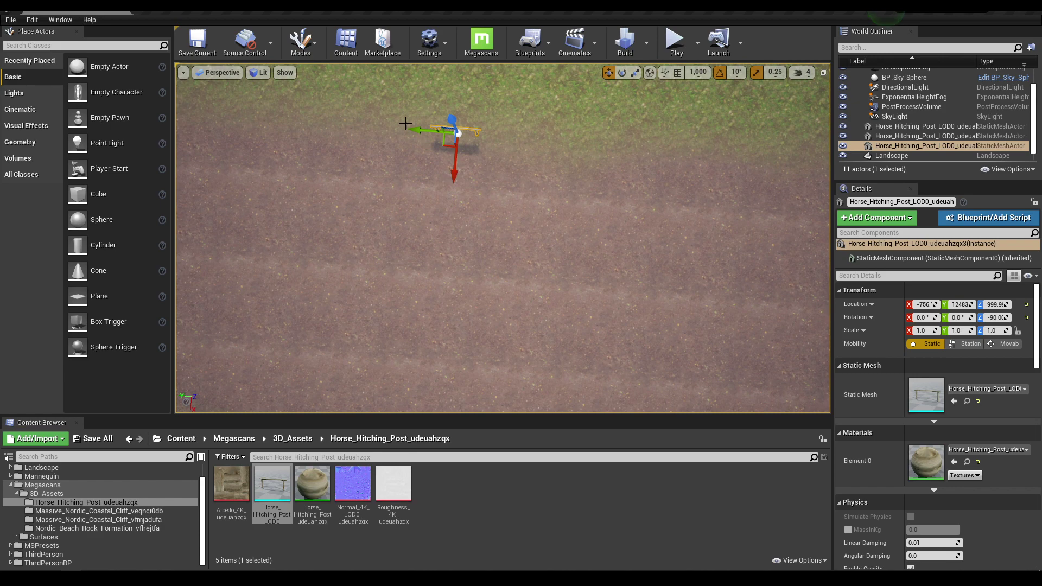
left_click_drag(421, 131, 241, 113)
mouse_move(326, 167)
right_mouse_down()
mouse_move(333, 171)
mouse_move(297, 161)
mouse_move(336, 174)
right_mouse_up()
key("s")
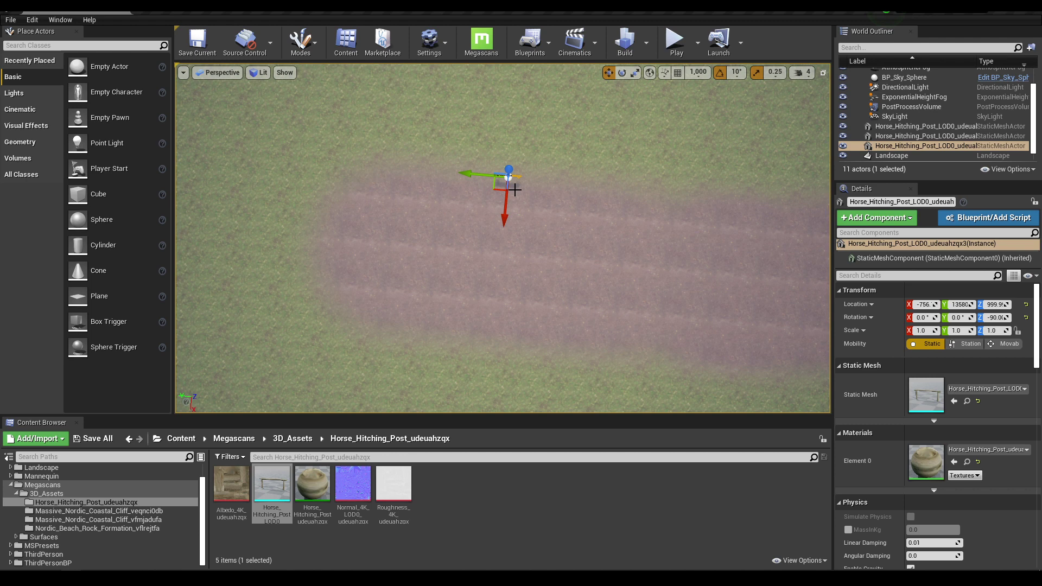
left_click_drag(468, 173, 380, 174, "shift")
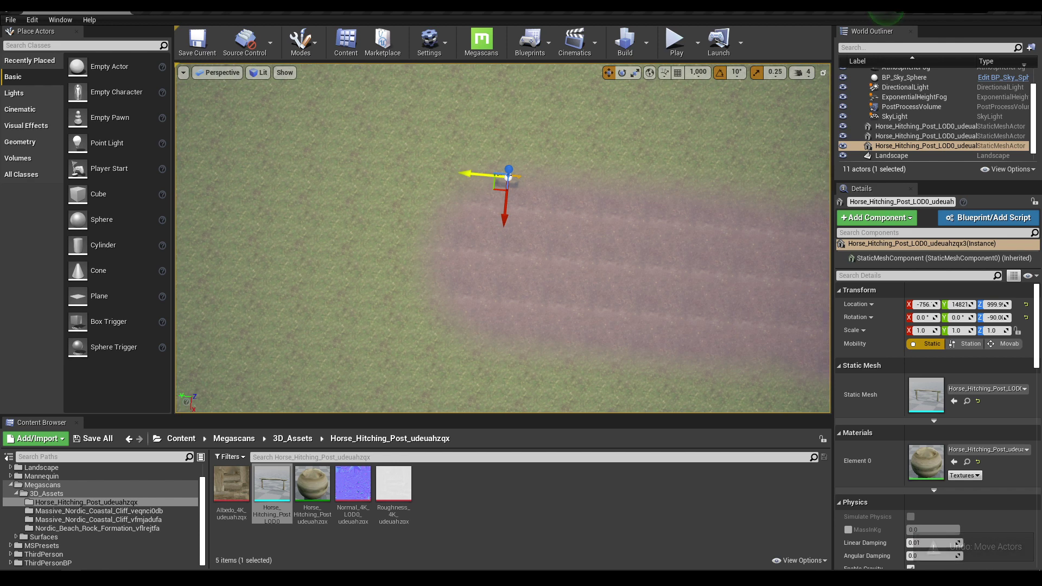
mouse_move(470, 173)
left_mouse_down("shift")
mouse_move(493, 173)
mouse_move(472, 174)
left_mouse_up("shift")
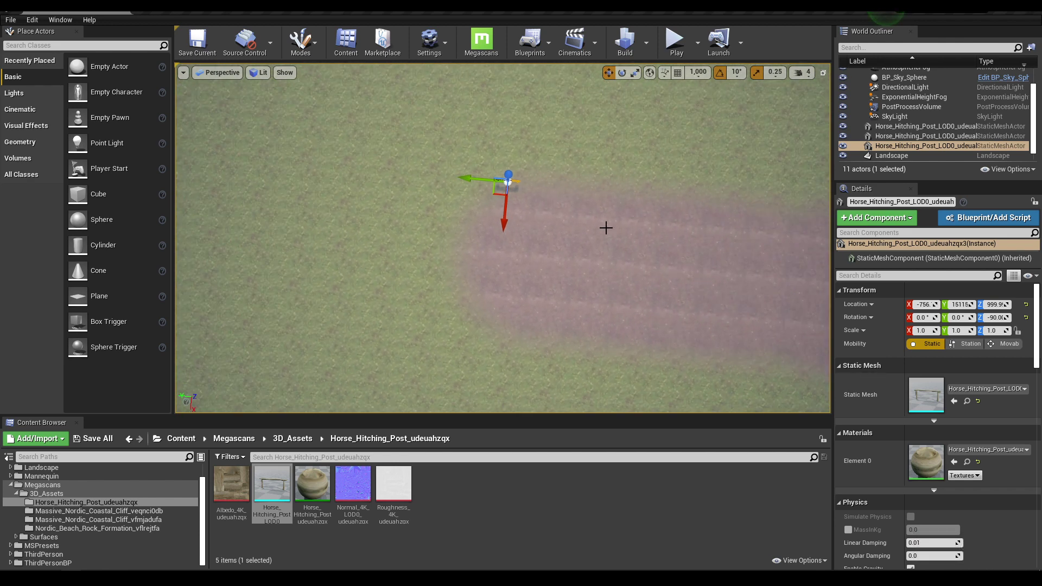
mouse_move(605, 228)
right_mouse_down()
mouse_move(653, 227)
mouse_move(610, 228)
right_mouse_up()
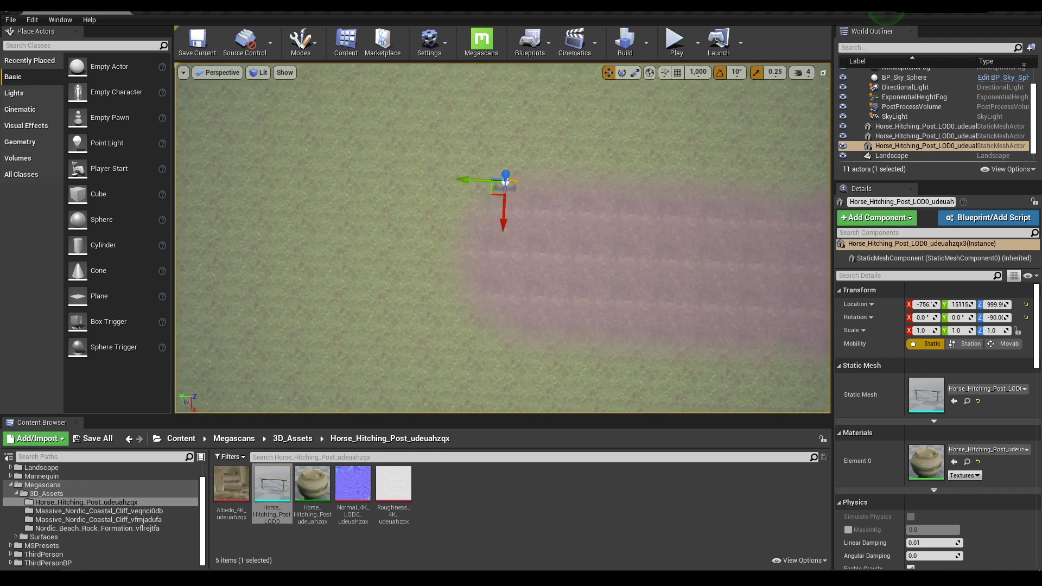
Duplicate the hitching post along the path edge, placing the copy beside the original at Y about 14775.
right_click(606, 226)
left_click(532, 181)
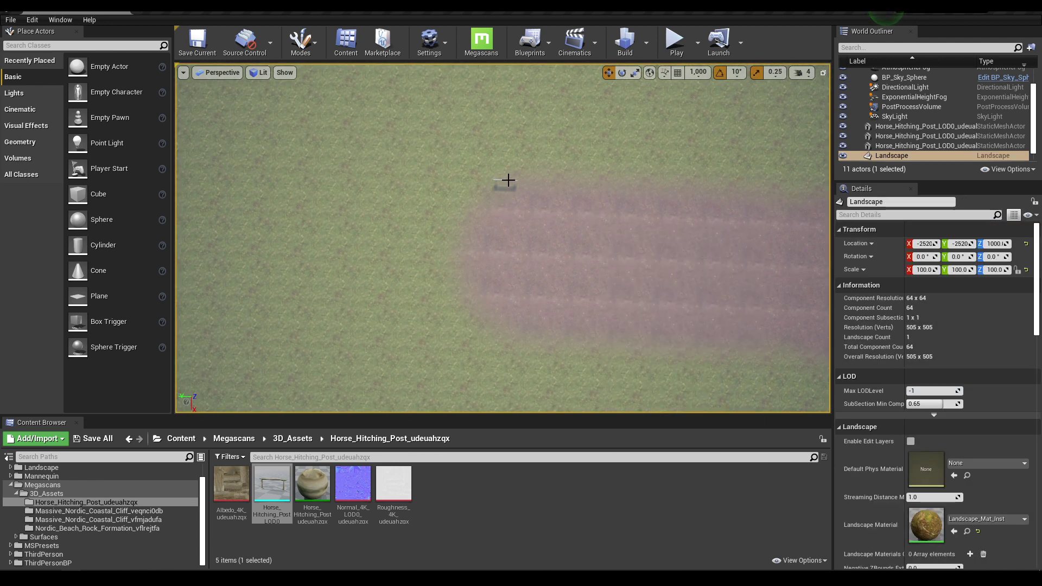
left_click(508, 180)
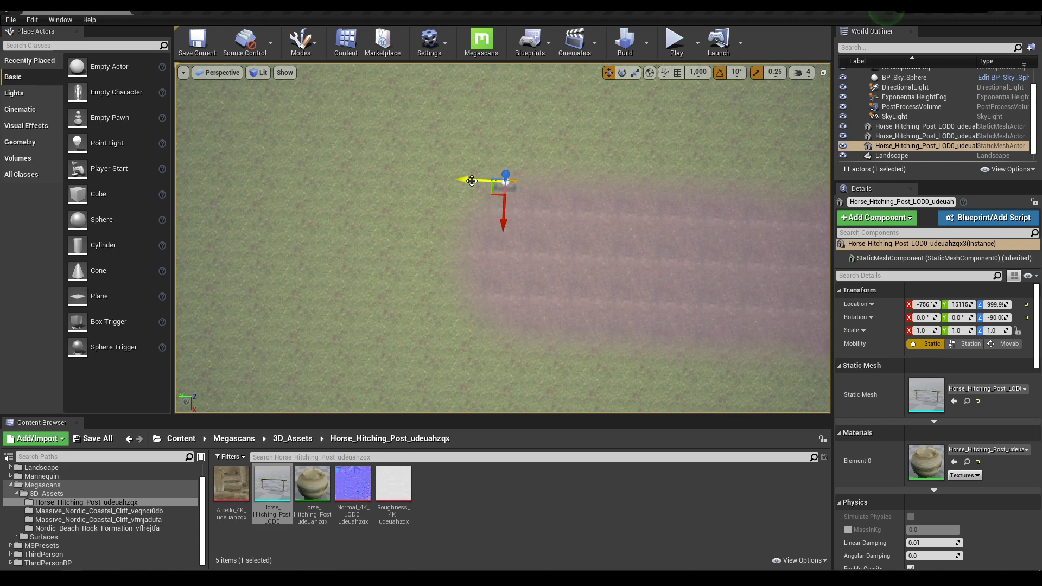
left_click_drag(505, 180, 503, 181, "alt")
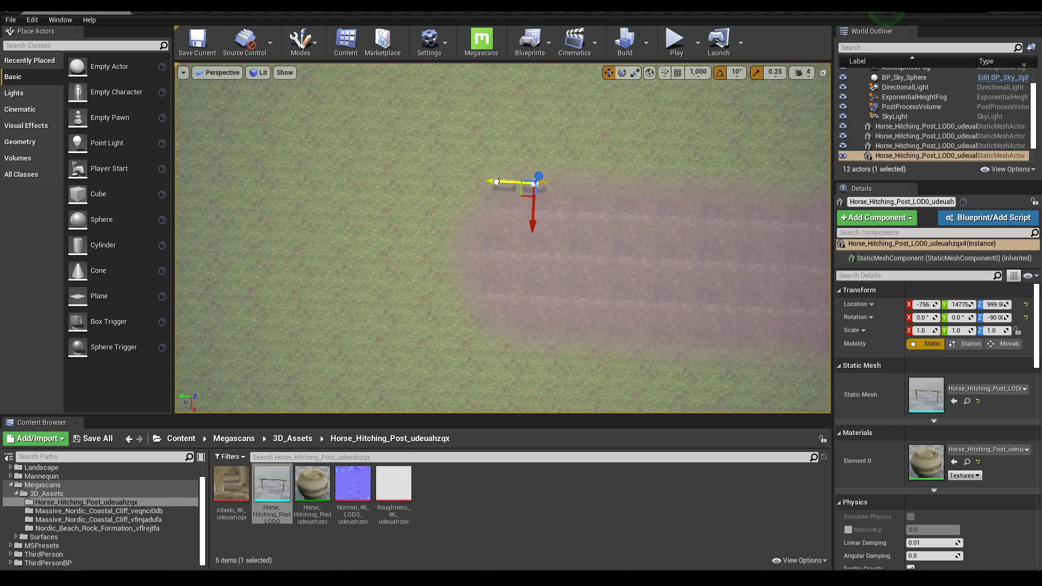
Try to duplicate the two hitching posts at the path's end together as a group.
left_click(579, 176)
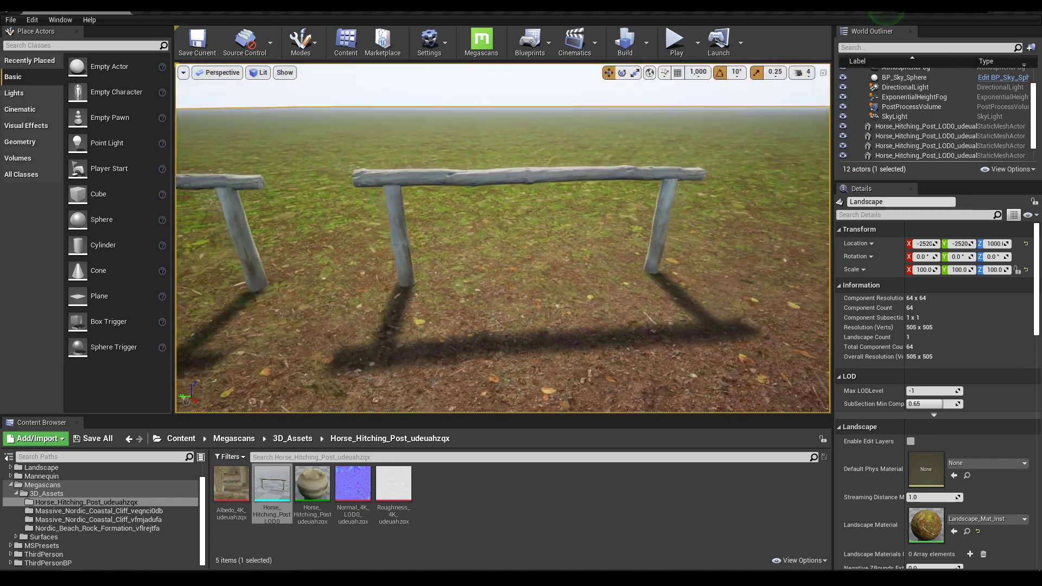
right_click_drag(503, 238, 502, 109)
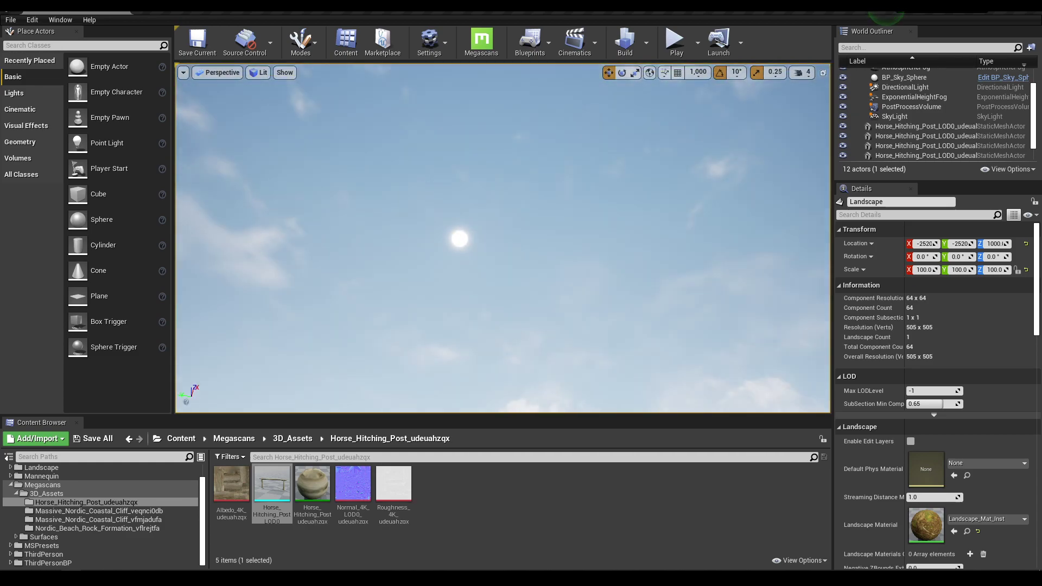
right_click_drag(502, 162, 503, 337)
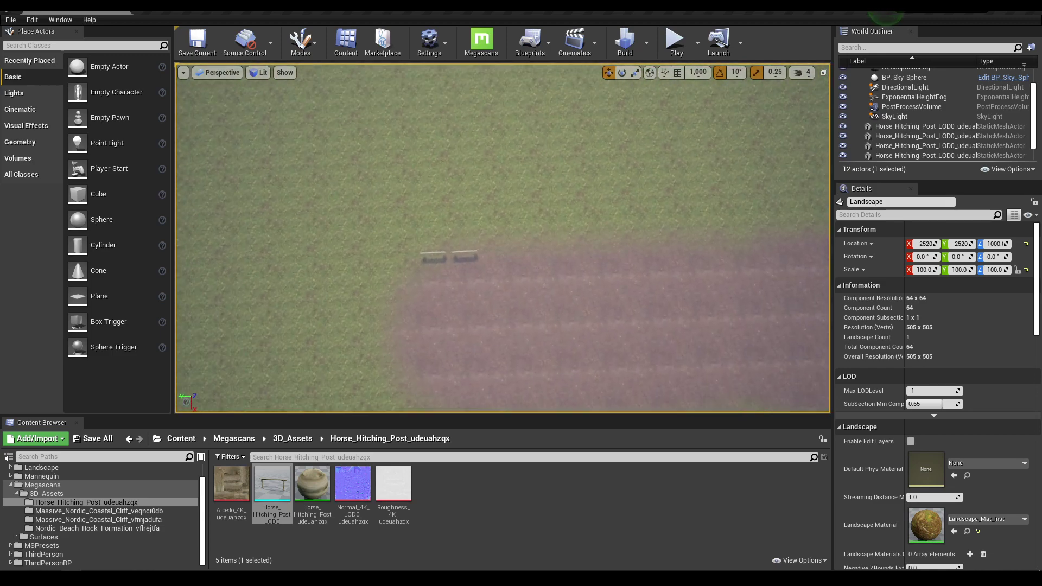
right_click_drag(502, 336, 550, 193)
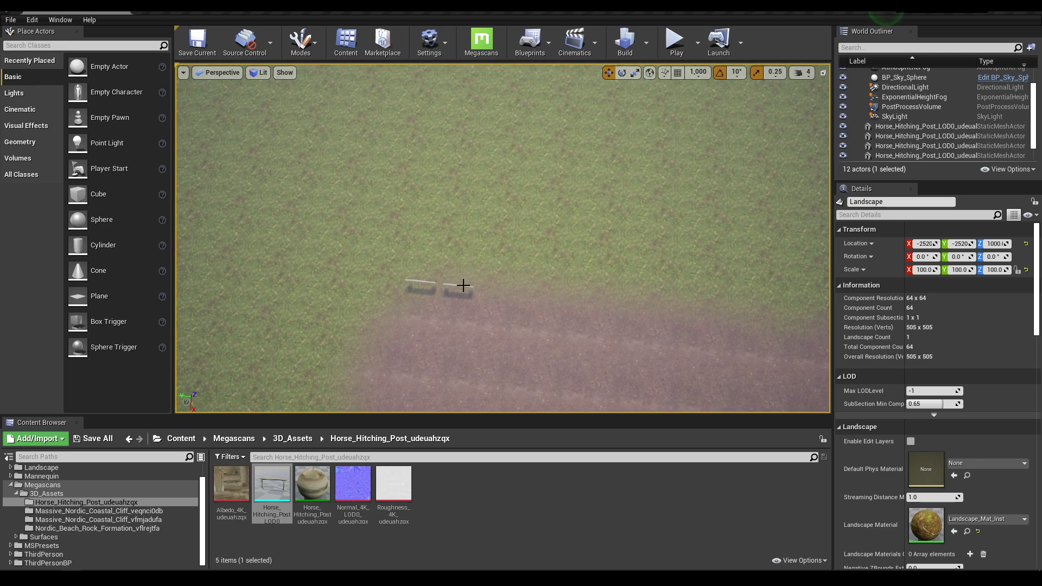
left_click(428, 281)
left_click(447, 284, "ctrl")
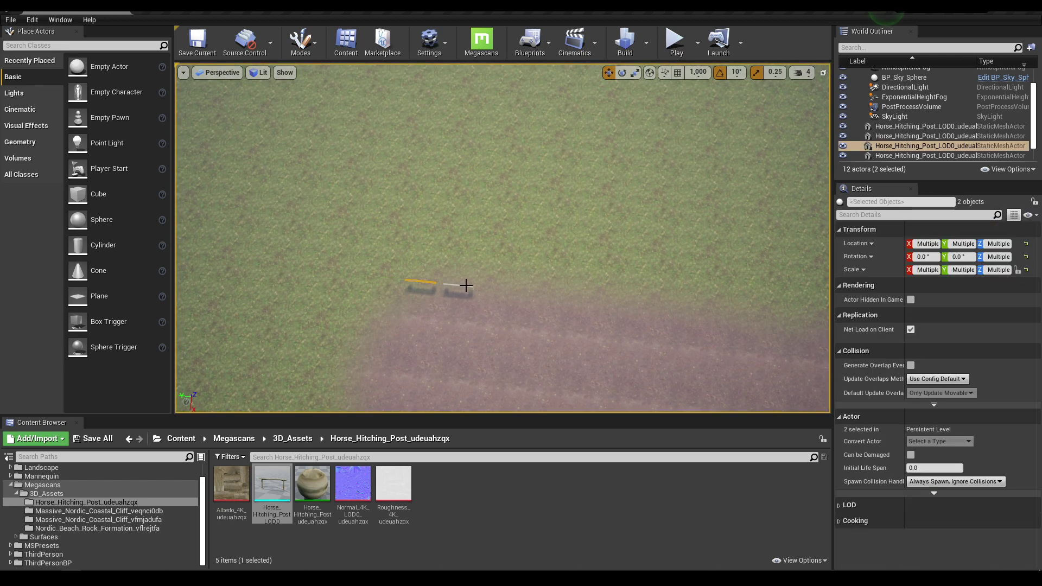
left_click(465, 285, "ctrl")
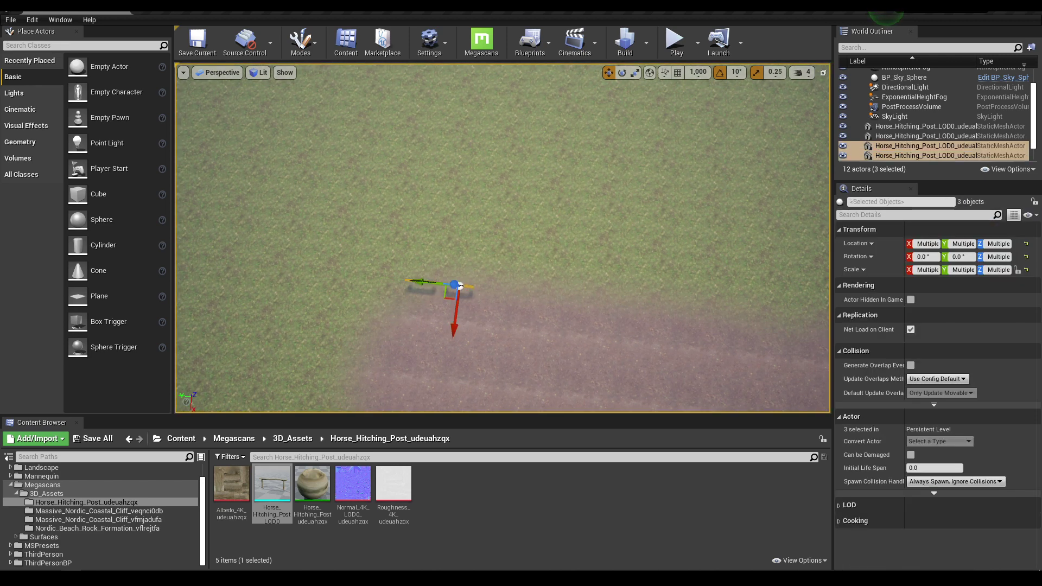
left_click_drag(459, 285, 441, 307)
left_click(592, 320)
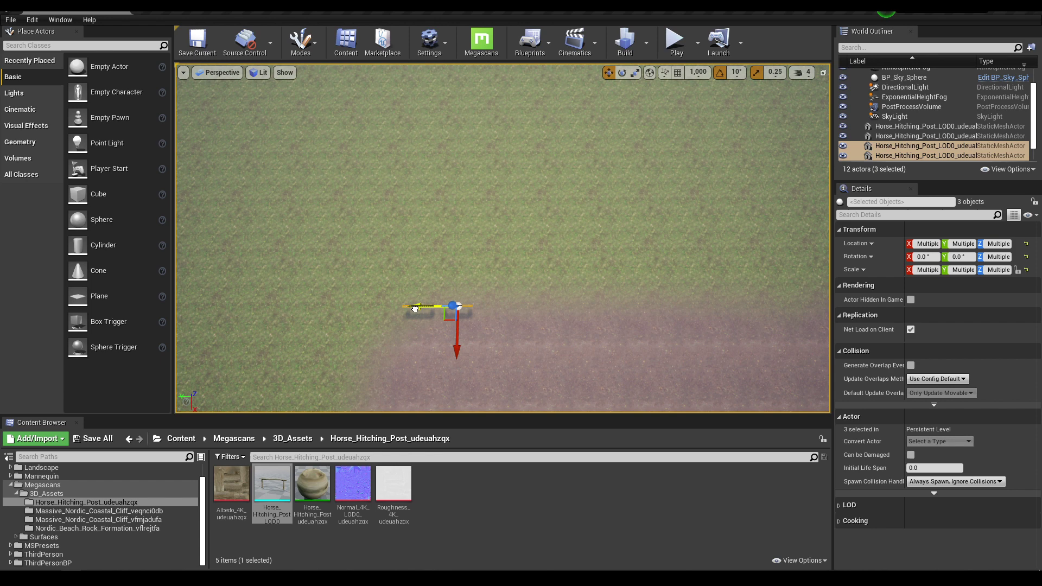
key("ctrl+v")
Move the extra hitching post stacked at the path's end along the edge to Y about 14439, making it third in the row.
left_click(376, 357)
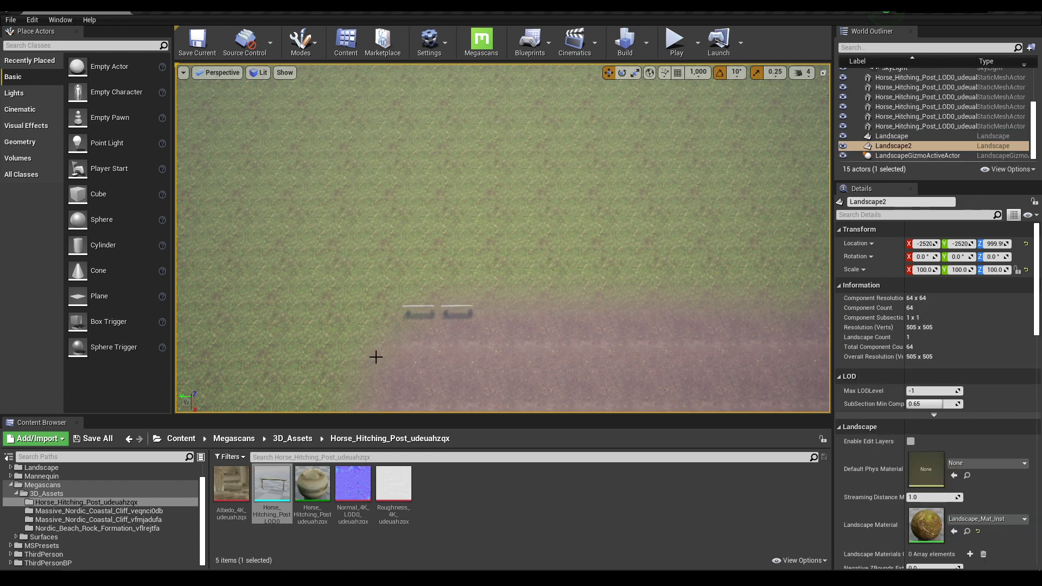
scroll(920, 132, "up", 3)
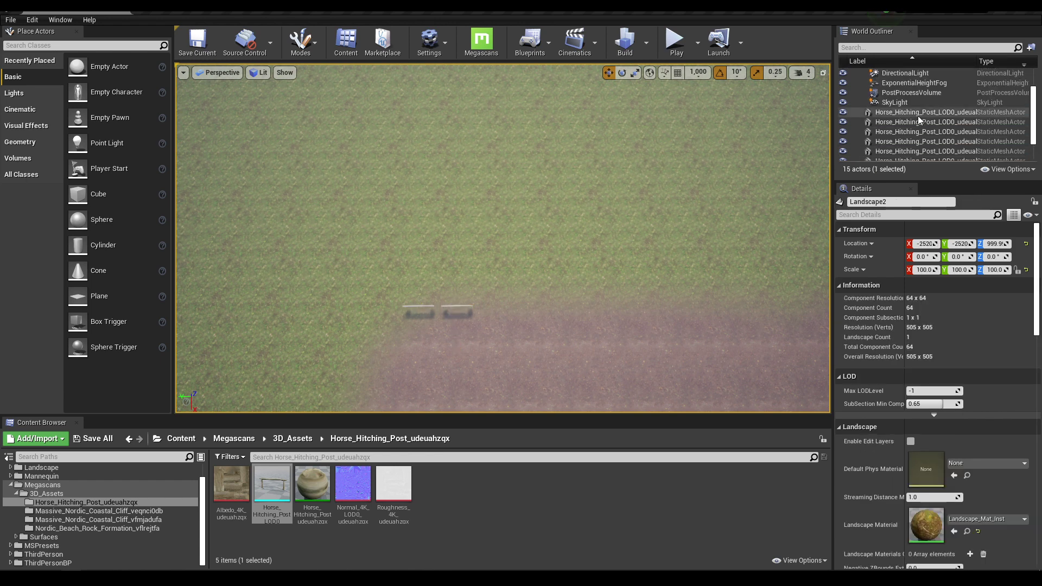
left_click(917, 113)
left_click(917, 131)
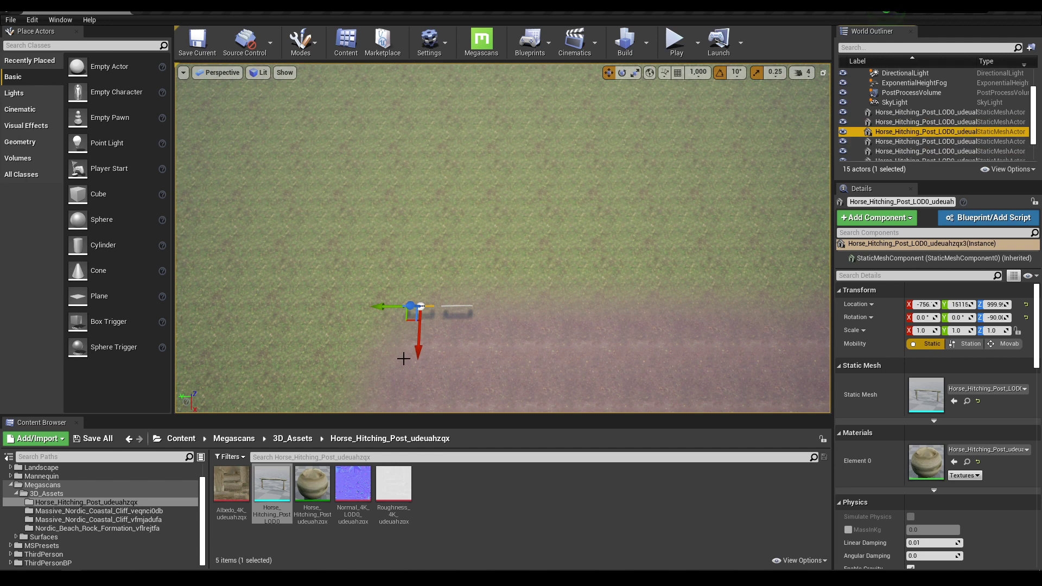
left_click_drag(379, 307, 447, 307)
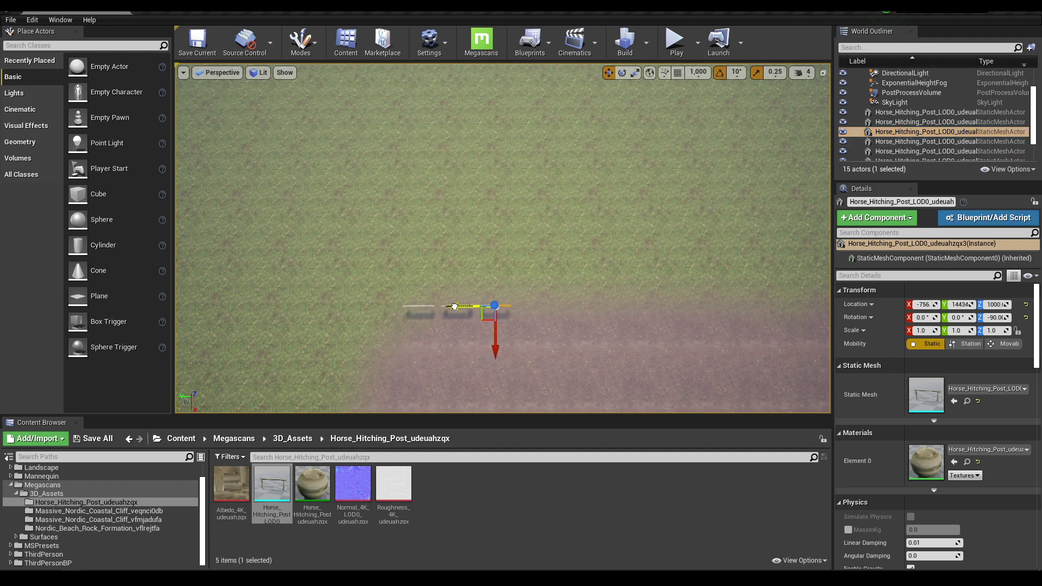
left_click(532, 328)
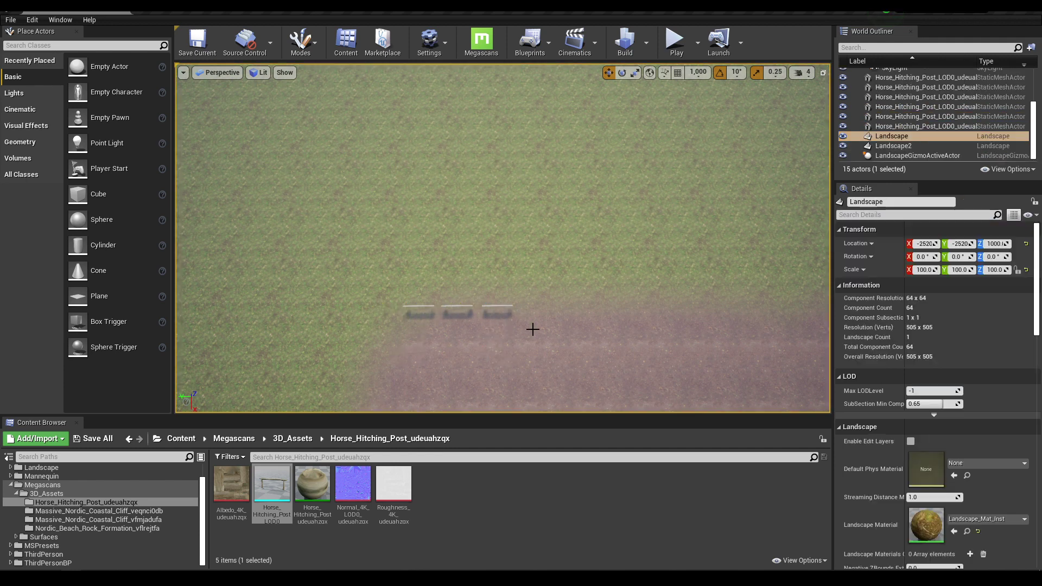
Move the extra hitching post stacked on the second one along the path edge so that it becomes fourth in the row.
left_click(488, 304)
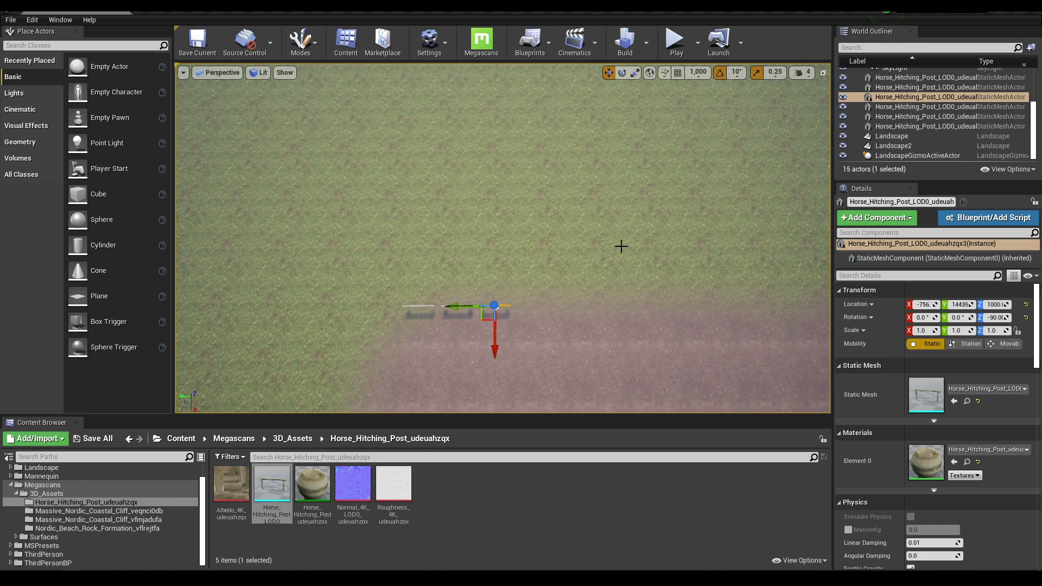
left_click(892, 106)
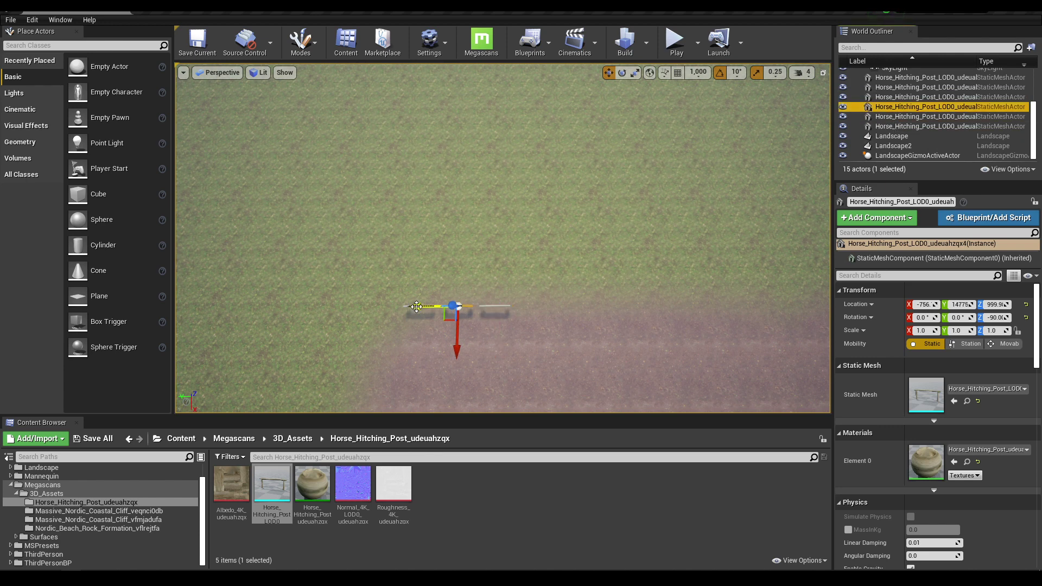
left_click_drag(416, 307, 485, 307)
left_click(529, 315)
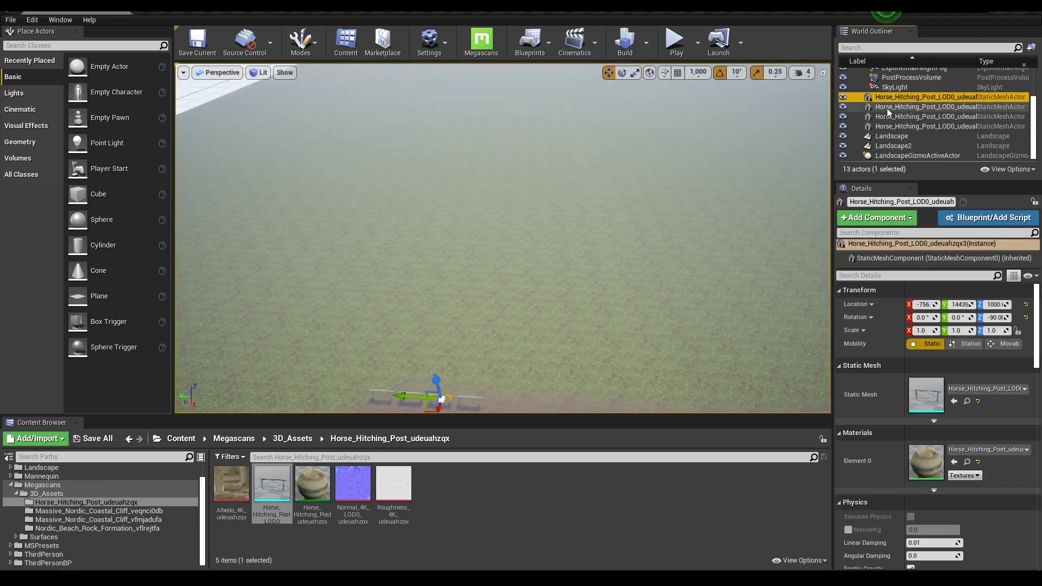
Duplicate the row of four hitching posts along the path edge, placing the copies directly after the fourth post.
left_click(893, 116, "ctrl")
left_click(899, 127, "ctrl")
right_click_drag(516, 307, 547, 412)
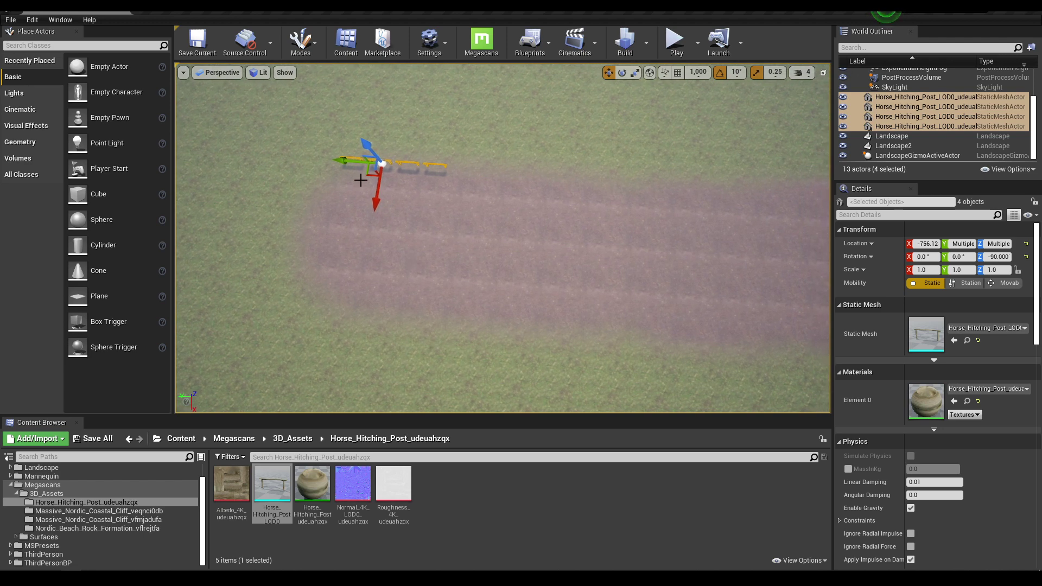
left_click_drag(339, 161, 458, 169, "alt")
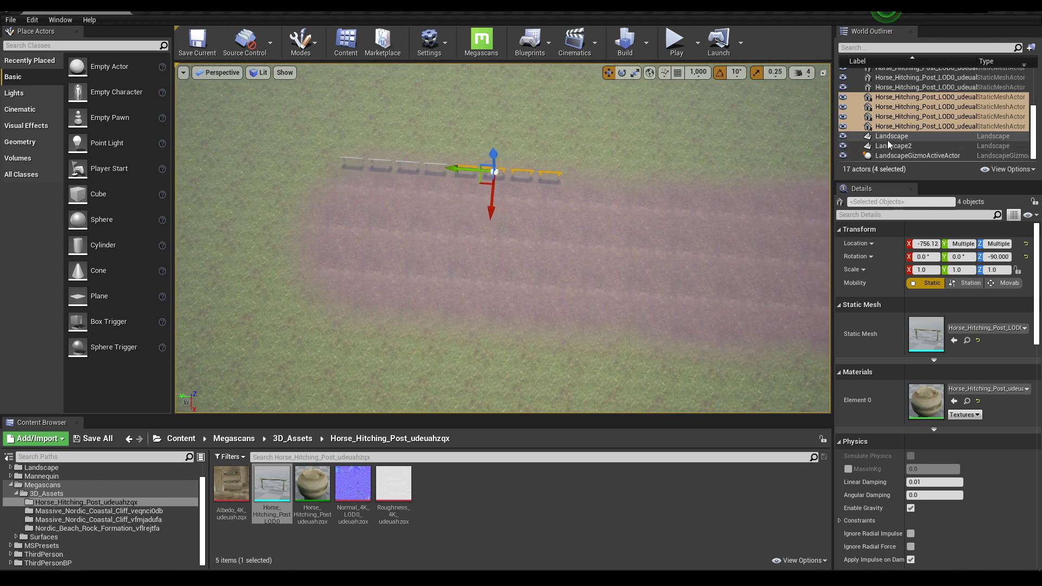
Duplicate all eight hitching posts together along the path edge, so that the copies continue the row from its end.
scroll(922, 114, "up", 2)
left_click(910, 105, "ctrl")
left_click(911, 95, "ctrl")
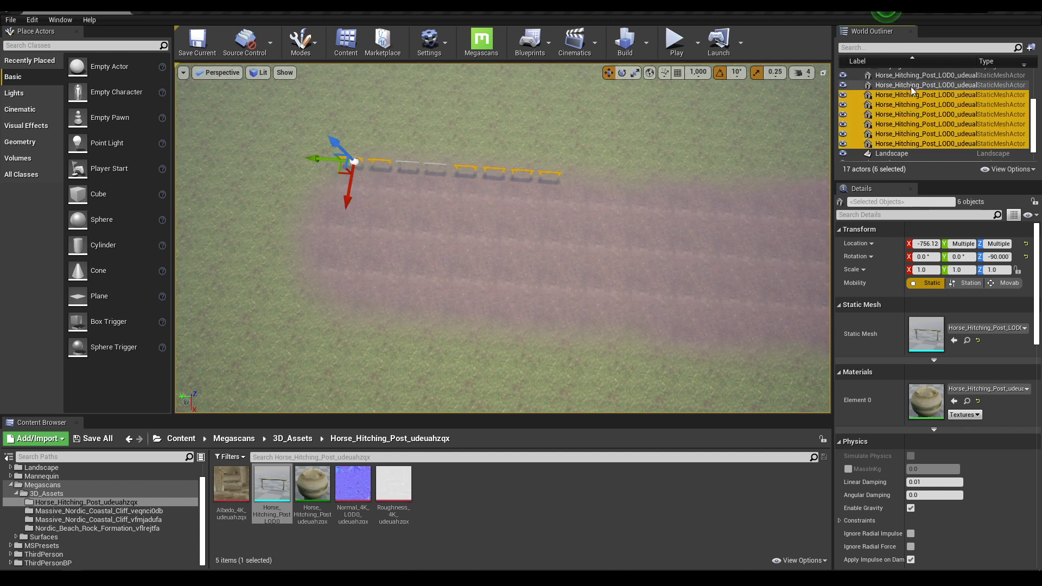
left_click(912, 85, "ctrl")
left_click(912, 75, "ctrl")
scroll(702, 171, "up", 1)
scroll(915, 130, "up", 2)
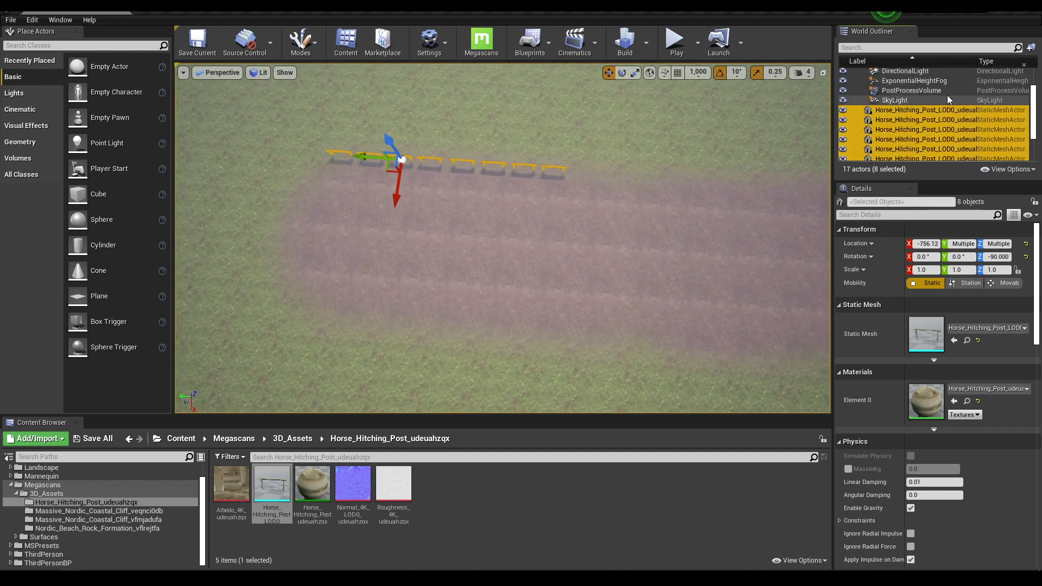
key("s")
right_click_drag(633, 287, 633, 287)
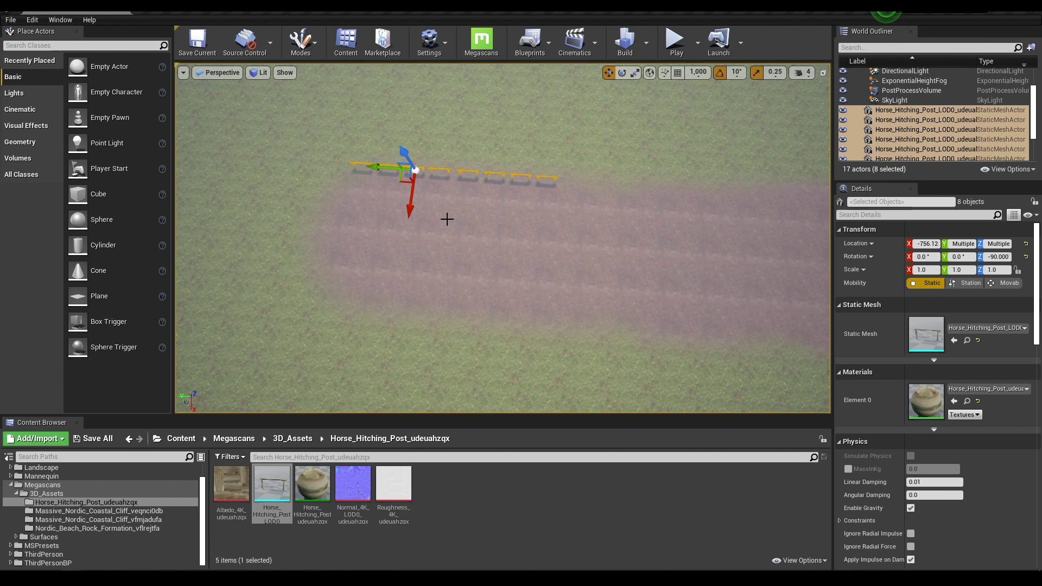
left_click_drag(378, 167, 671, 205, "alt")
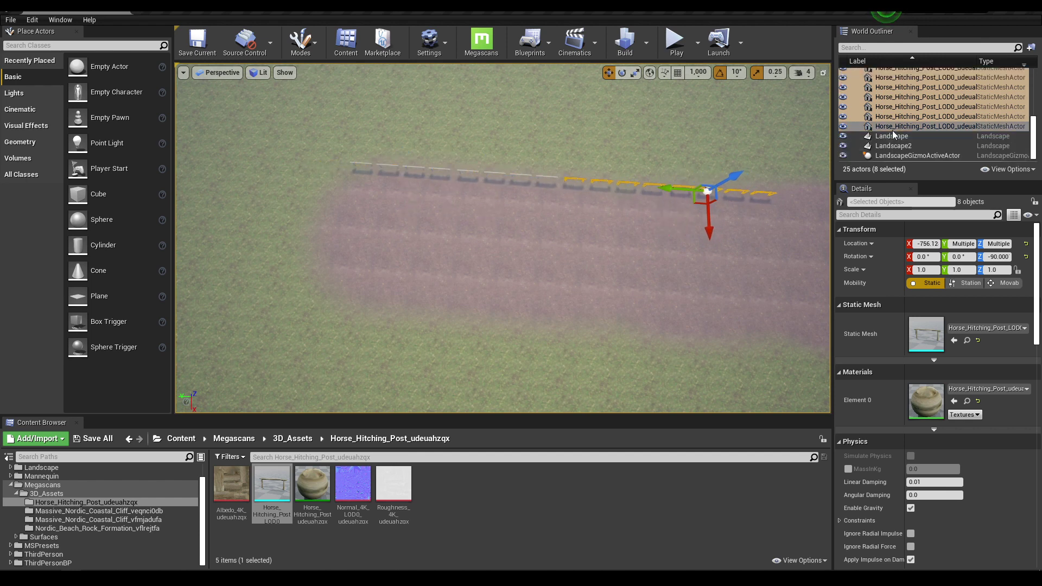
Duplicate all sixteen hitching posts together along the path edge, so that the copies extend the fence from its far end.
scroll(904, 119, "up", 3)
left_click(903, 116, "ctrl")
scroll(905, 116, "up", 2)
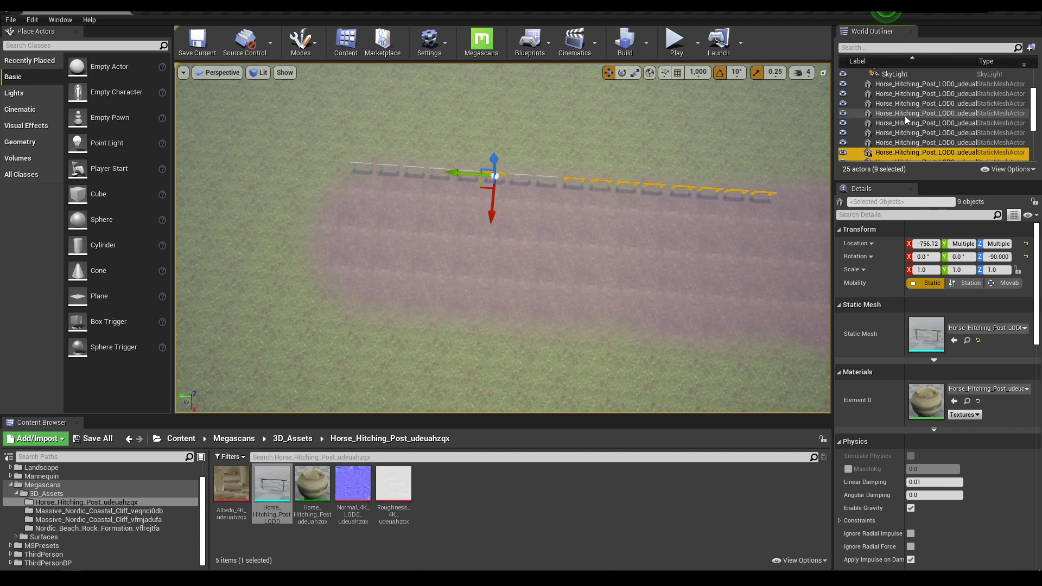
left_click(909, 142, "ctrl")
left_click(909, 131, "ctrl")
left_click(909, 122, "shift")
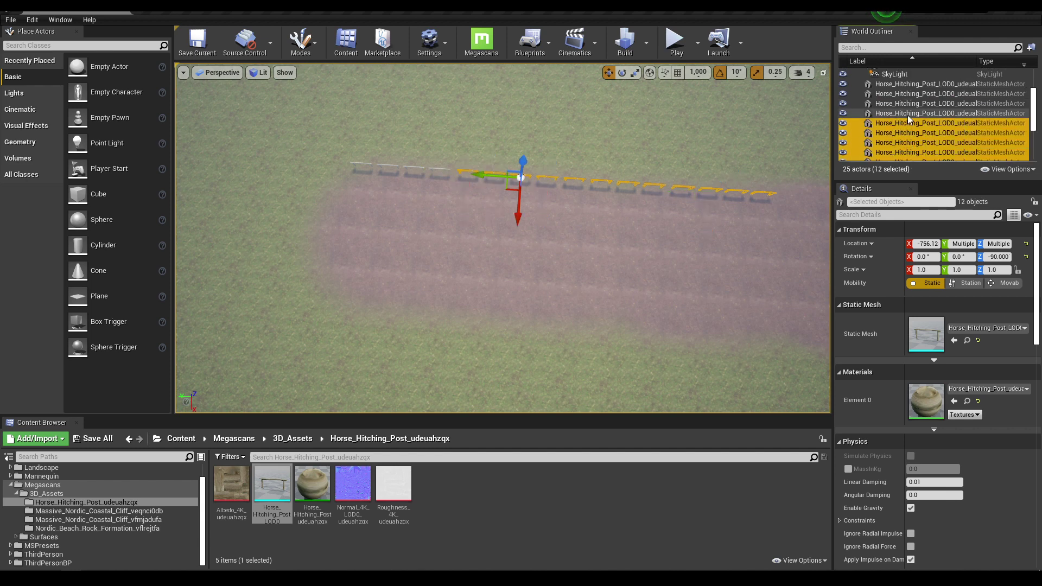
left_click(908, 113, "shift")
left_click(906, 103, "shift")
left_click(905, 93, "shift")
left_click(904, 84, "shift")
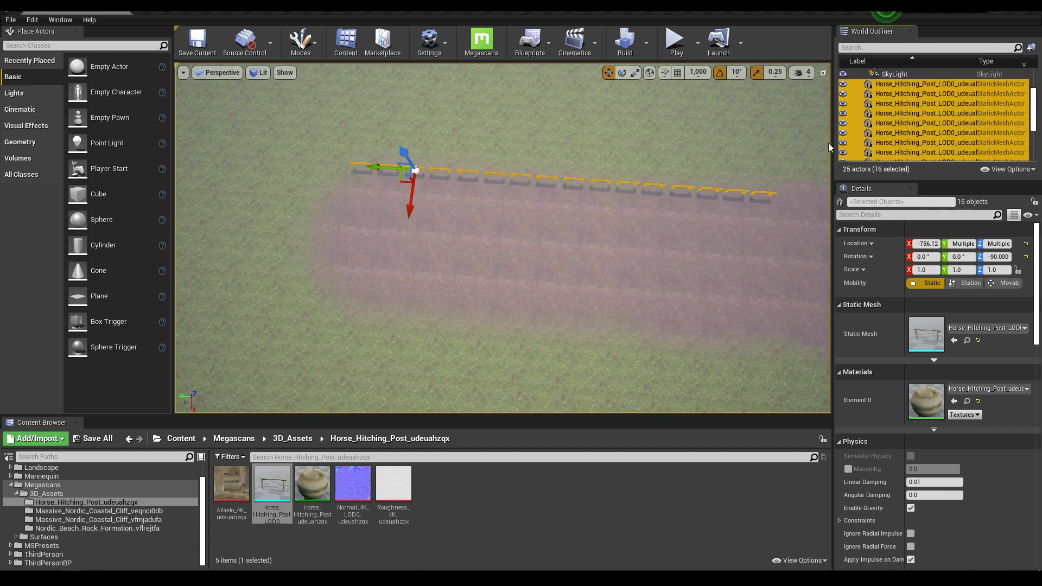
scroll(627, 232, "down", 1)
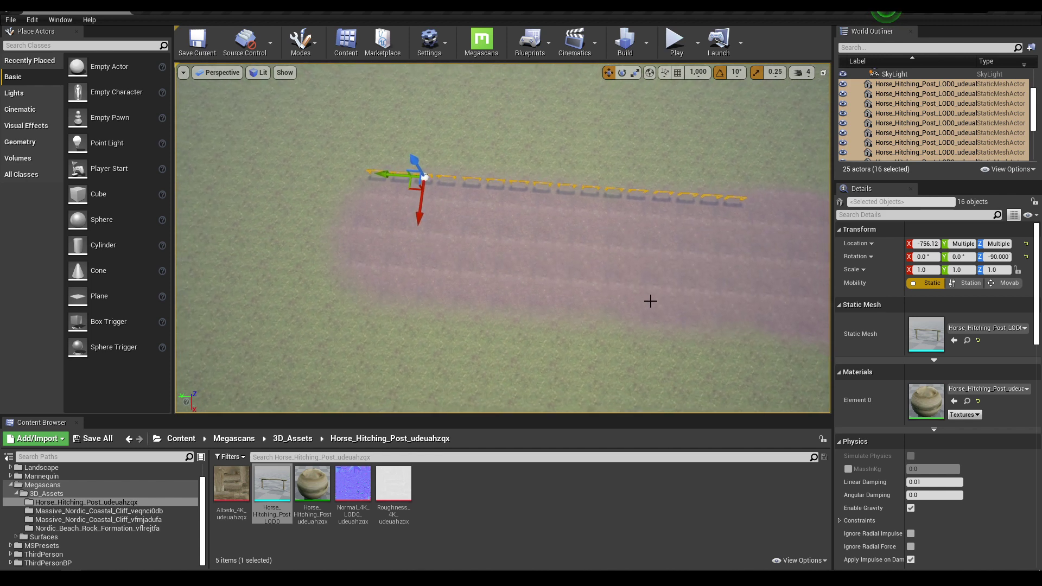
key("s")
right_click_drag(627, 232, 633, 271)
key("d")
key("s")
mouse_move(423, 276)
right_mouse_down()
mouse_move(433, 267)
mouse_move(389, 274)
mouse_move(423, 275)
right_mouse_up()
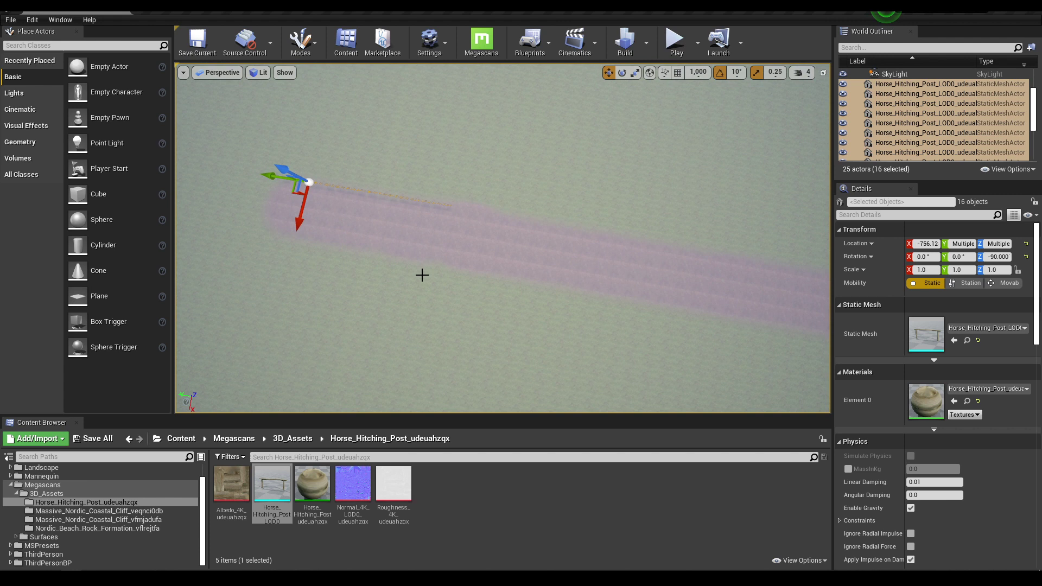
left_click_drag(268, 177, 562, 240, "alt")
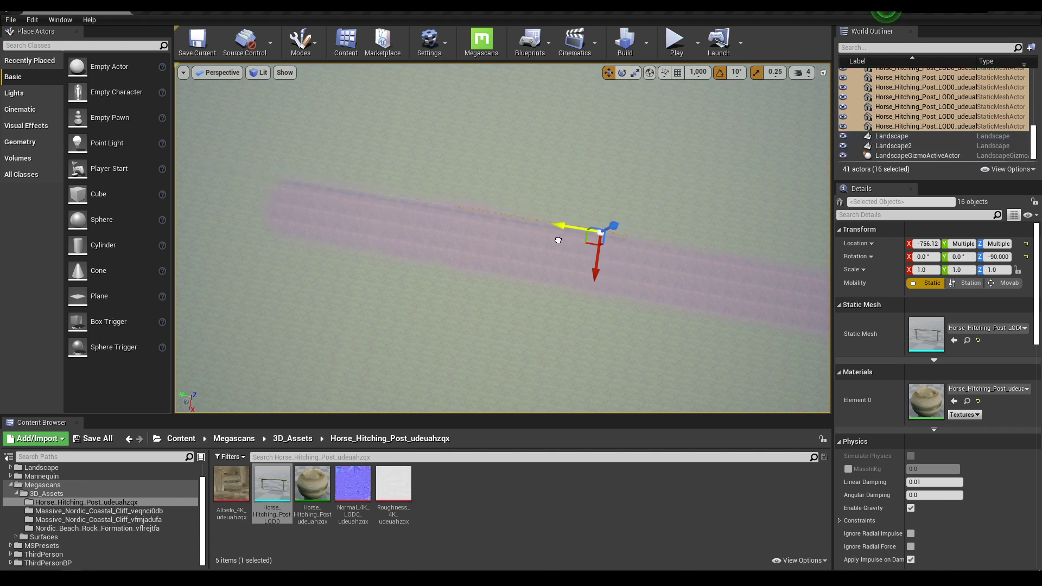
Select all 32 hitching posts of the fence and move them into a new World Outliner folder named Fences.
scroll(419, 210, "up", 3)
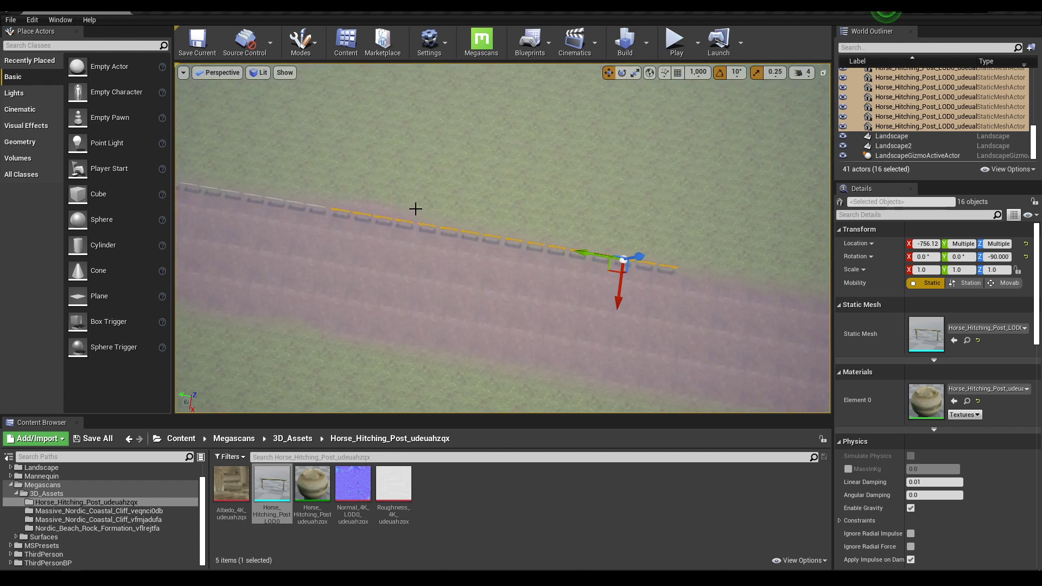
scroll(924, 130, "up", 4)
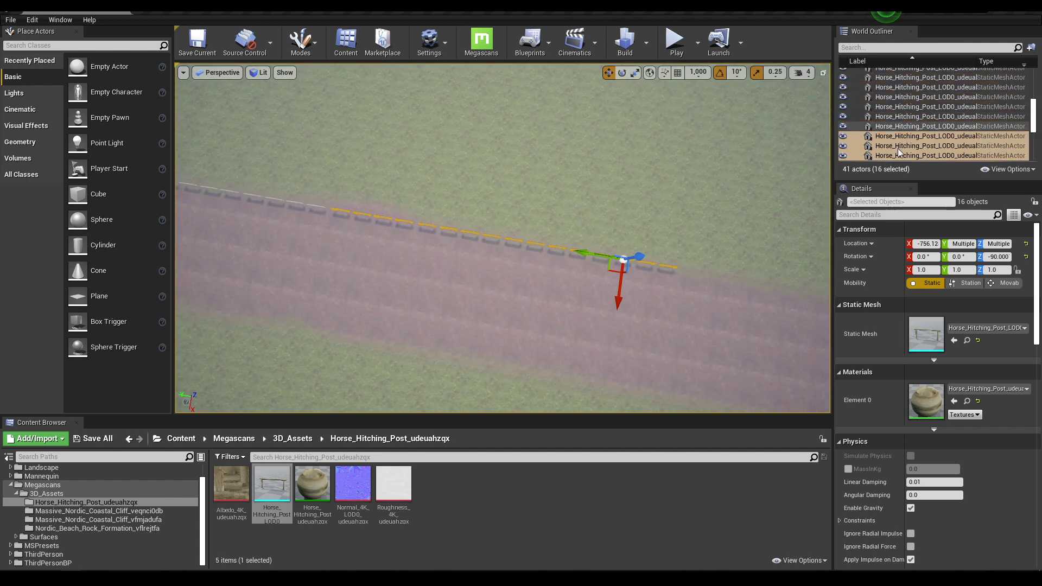
key("s")
right_click_drag(625, 297, 597, 288)
key("s")
key("d")
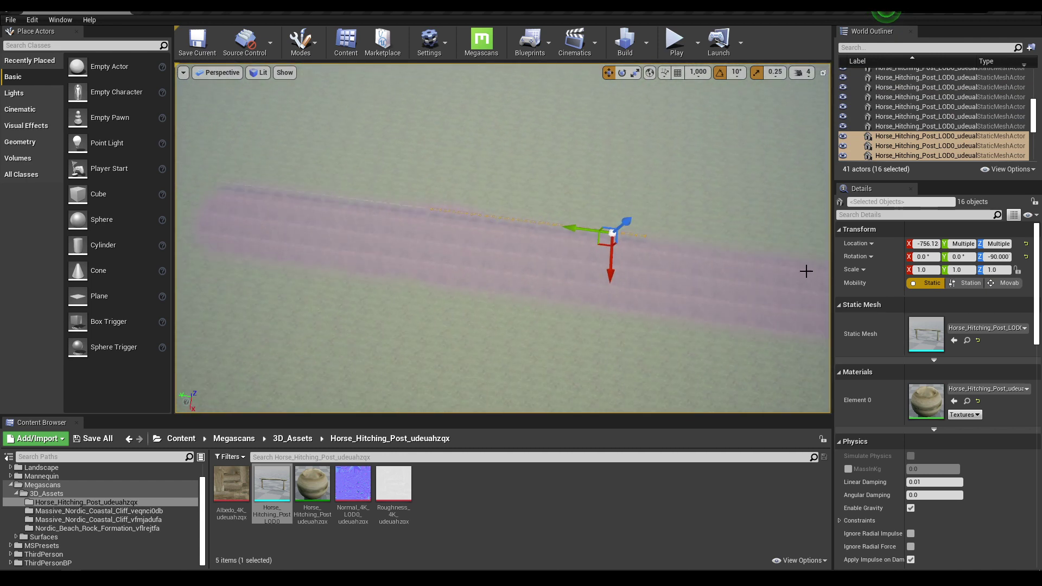
left_click(912, 129, "ctrl")
scroll(915, 131, "up", 2)
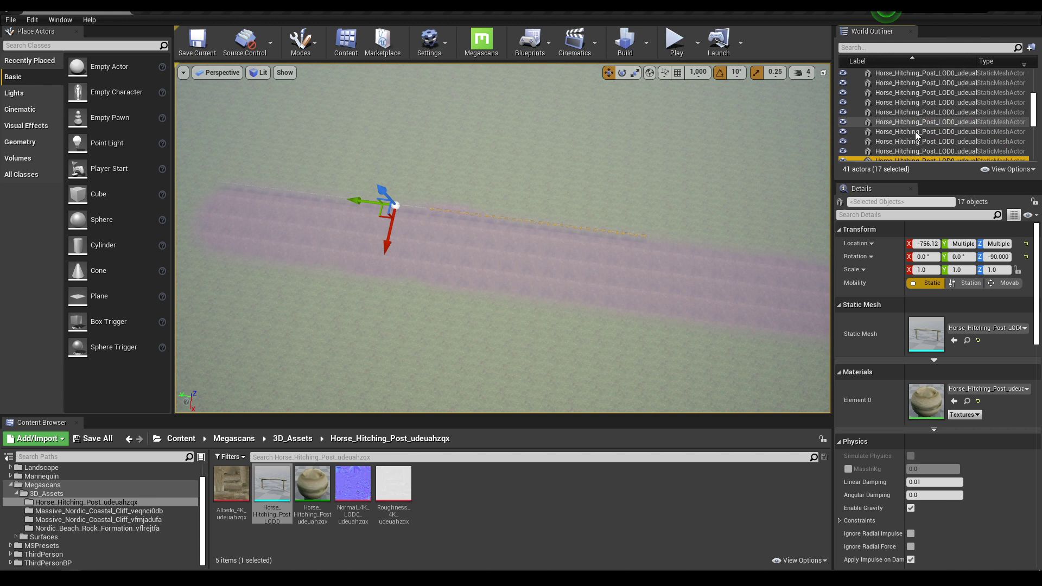
left_click(916, 152, "ctrl")
left_click(916, 142, "ctrl")
left_click(917, 132, "ctrl")
left_click(917, 122, "ctrl")
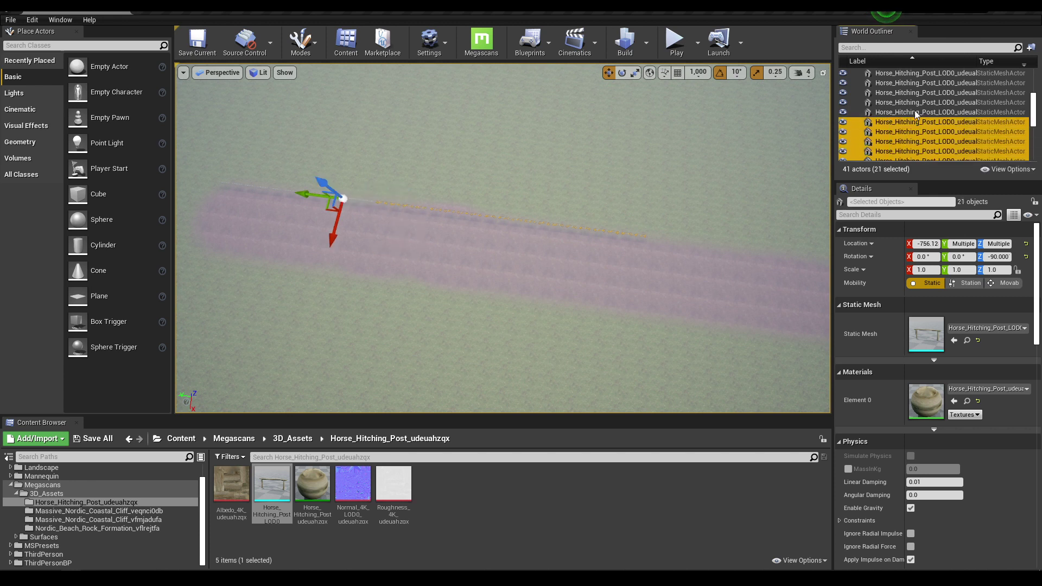
left_click(917, 112, "ctrl")
left_click(918, 103, "ctrl")
left_click(917, 93, "ctrl")
left_click(917, 83, "ctrl")
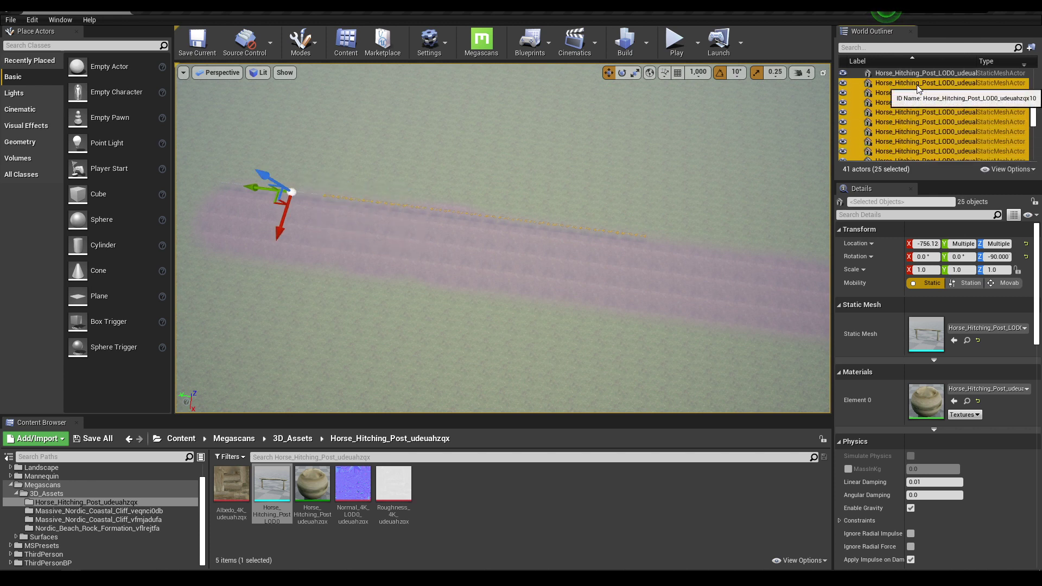
scroll(917, 87, "up", 1)
left_click(917, 91, "ctrl")
left_click(917, 84, "ctrl")
left_click(914, 73, "ctrl")
scroll(913, 87, "up", 3)
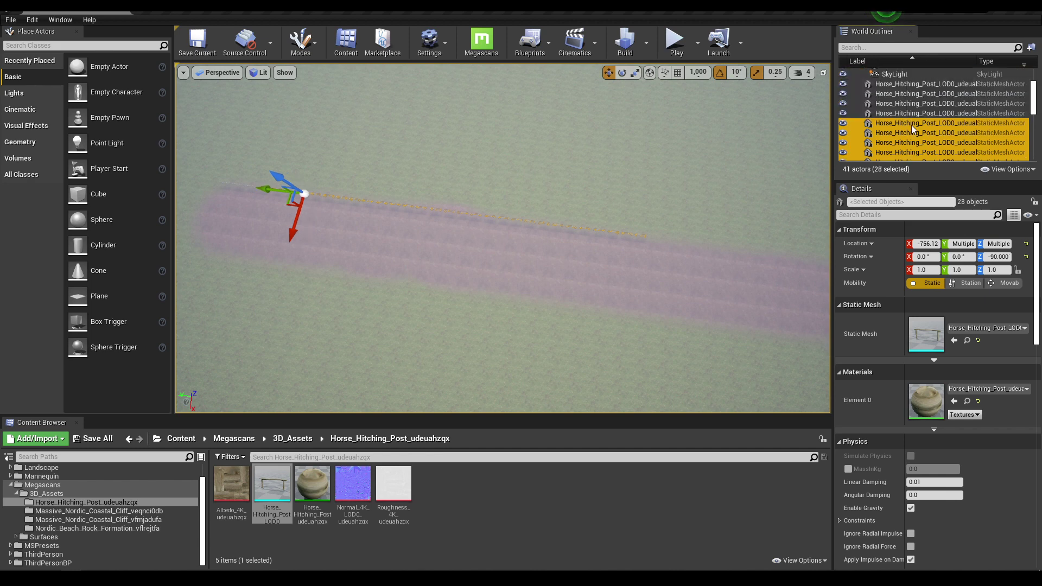
left_click(909, 113, "ctrl")
left_click(910, 104, "shift")
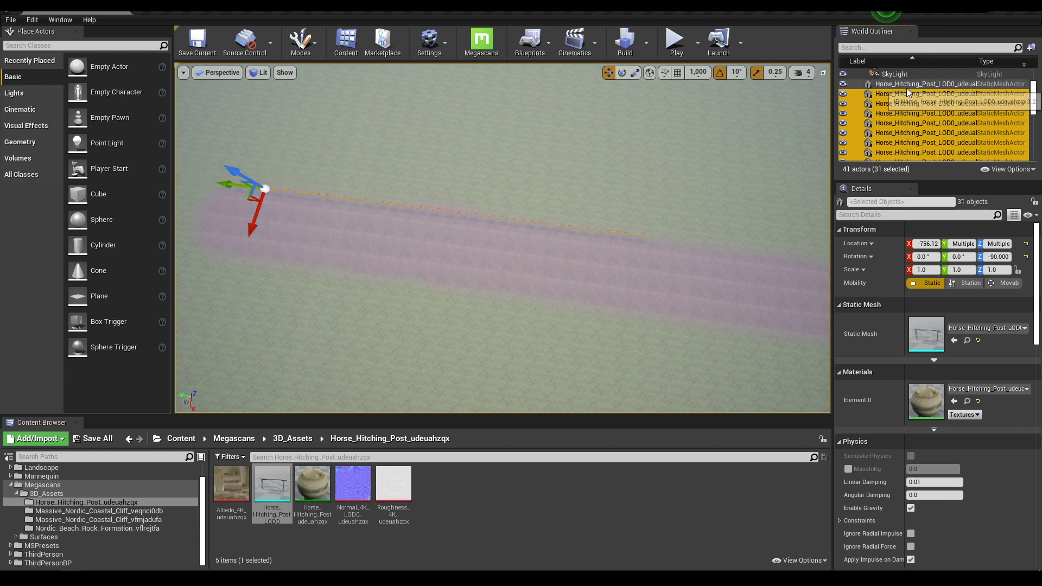
right_click(907, 88)
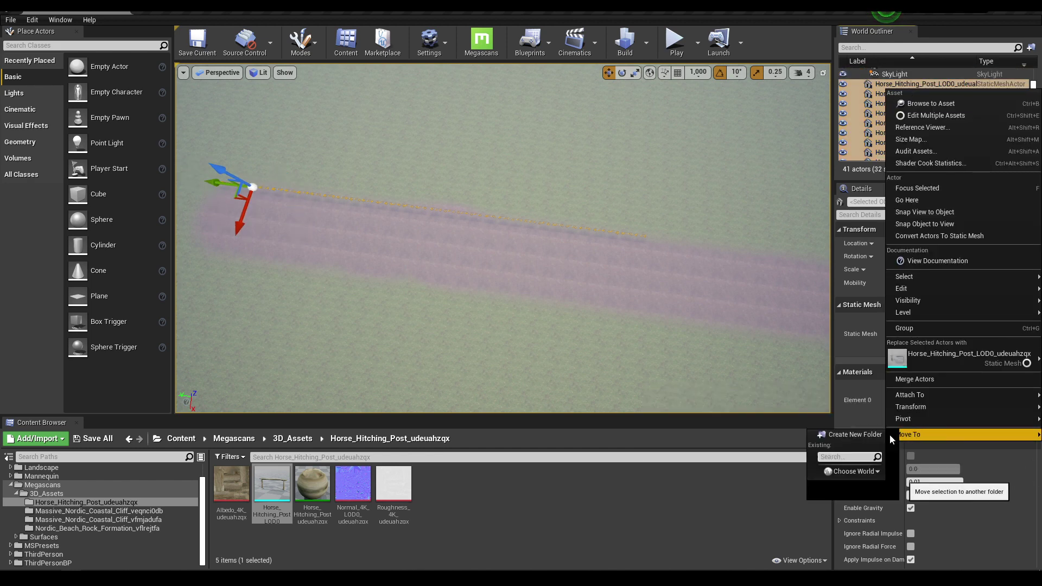
left_click(868, 435)
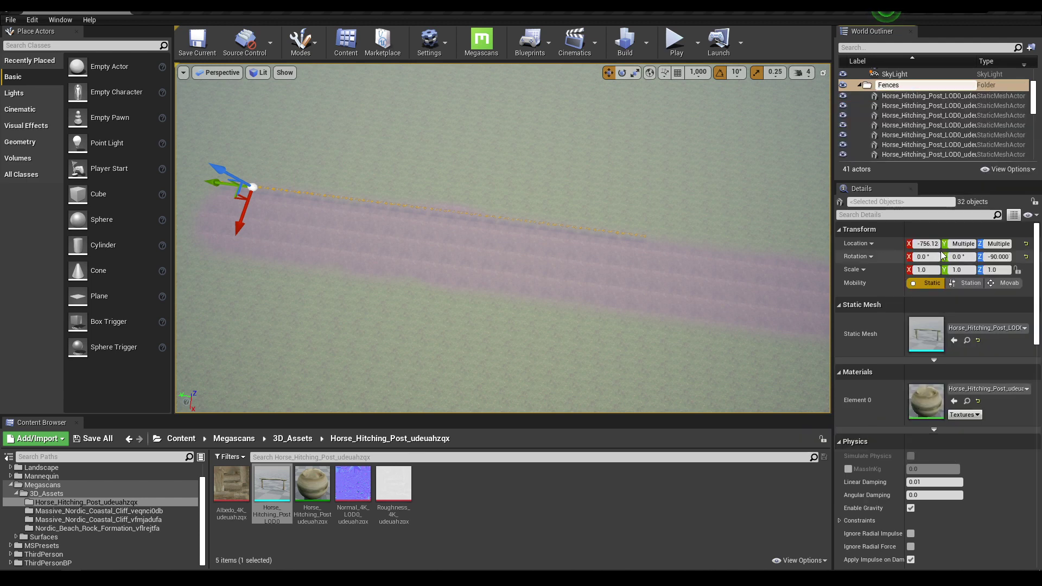
key("Return")
Collapse the Fences folder and select all of its descendant actors at once.
scroll(877, 102, "up", 2)
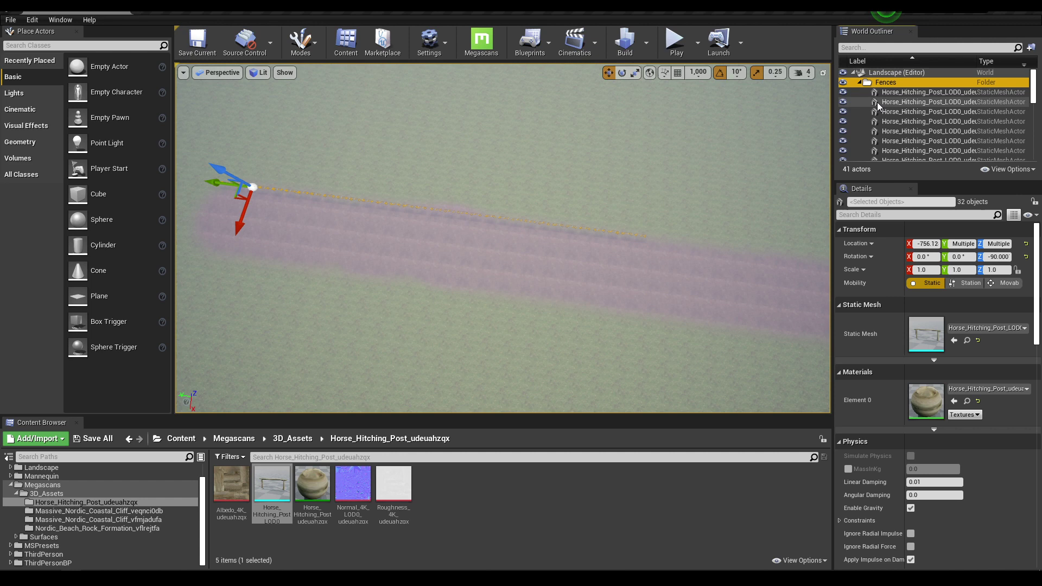
left_click(859, 83)
left_click(884, 83)
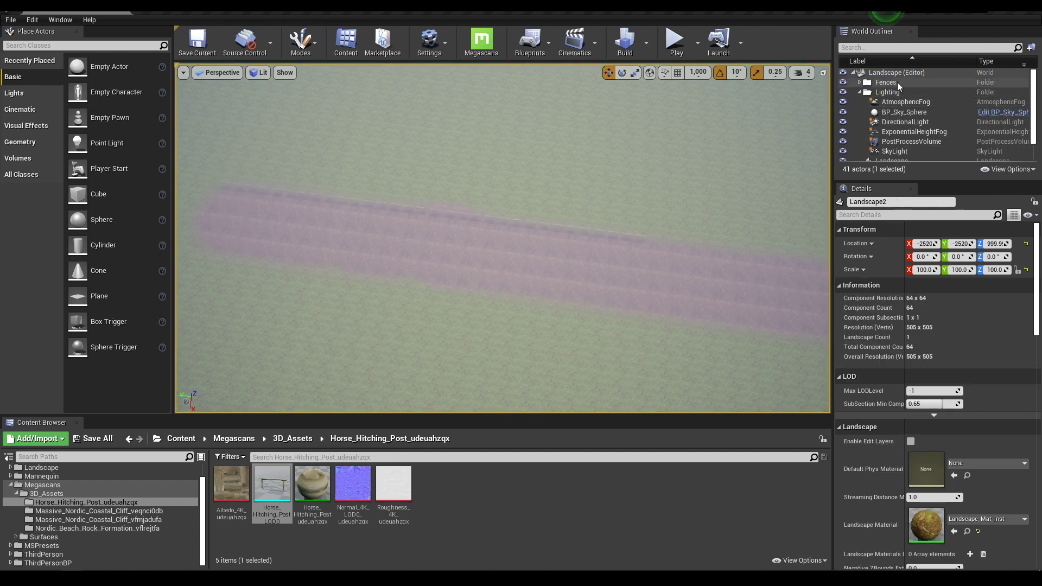
right_click(907, 79)
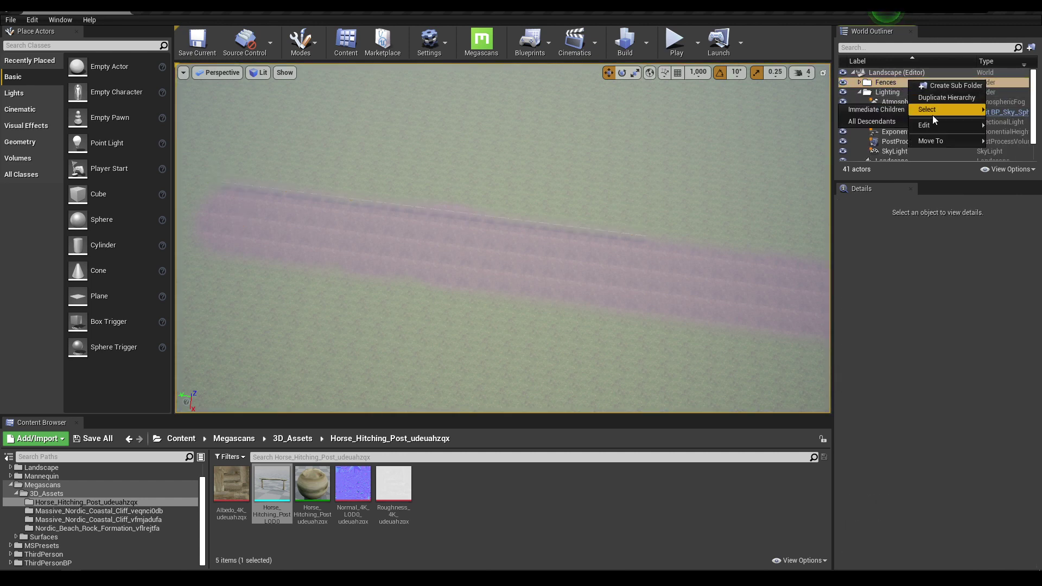
mouse_move(933, 112)
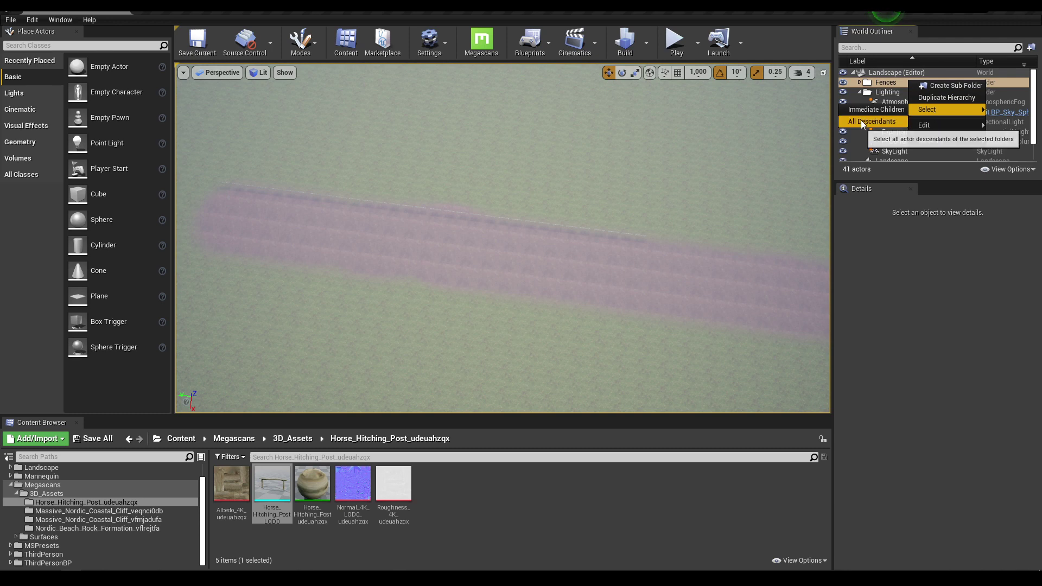
left_click(890, 121)
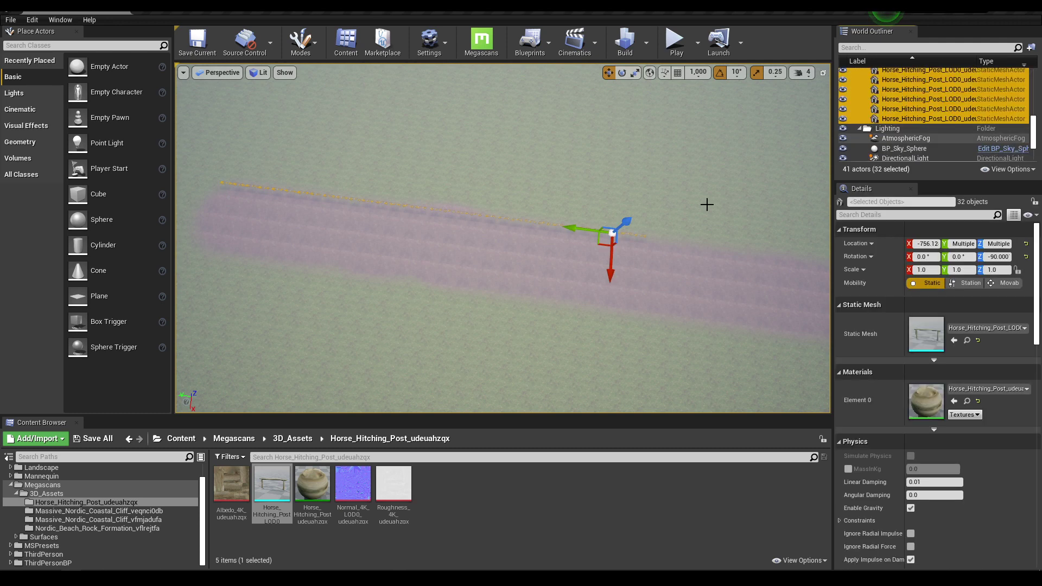
Duplicate all 32 selected hitching posts across the path onto its opposite edge, at X 1171.15, and save the level.
left_click_drag(610, 279, 610, 280)
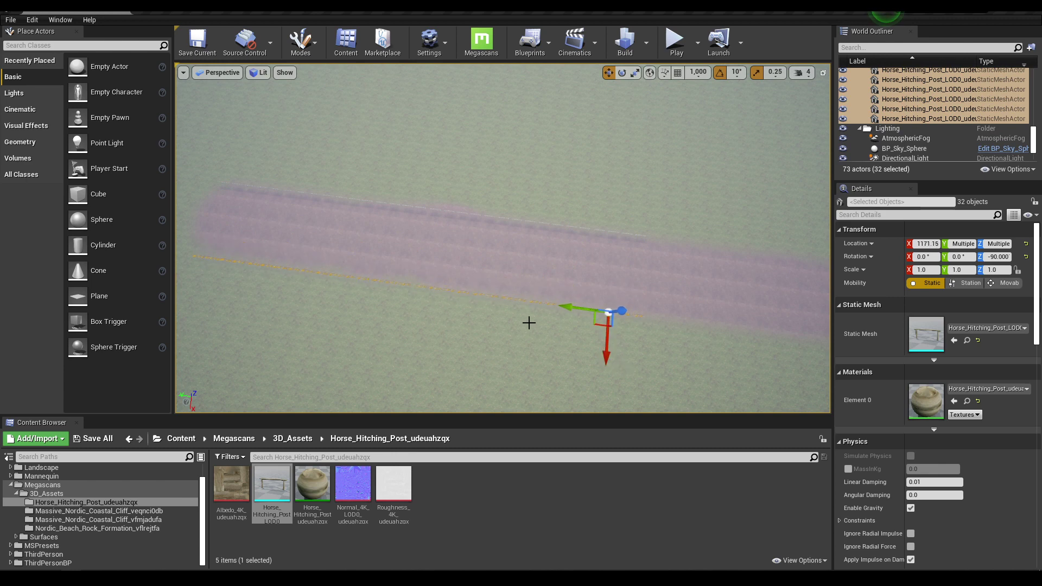
key("f")
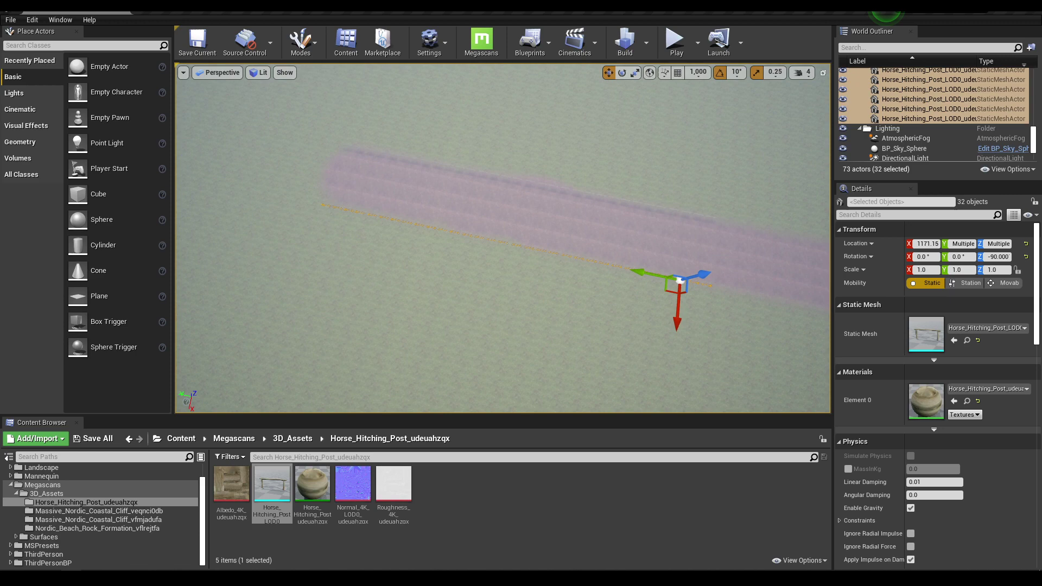
right_click_drag(502, 238, 710, 196)
right_click_drag(607, 311, 463, 228)
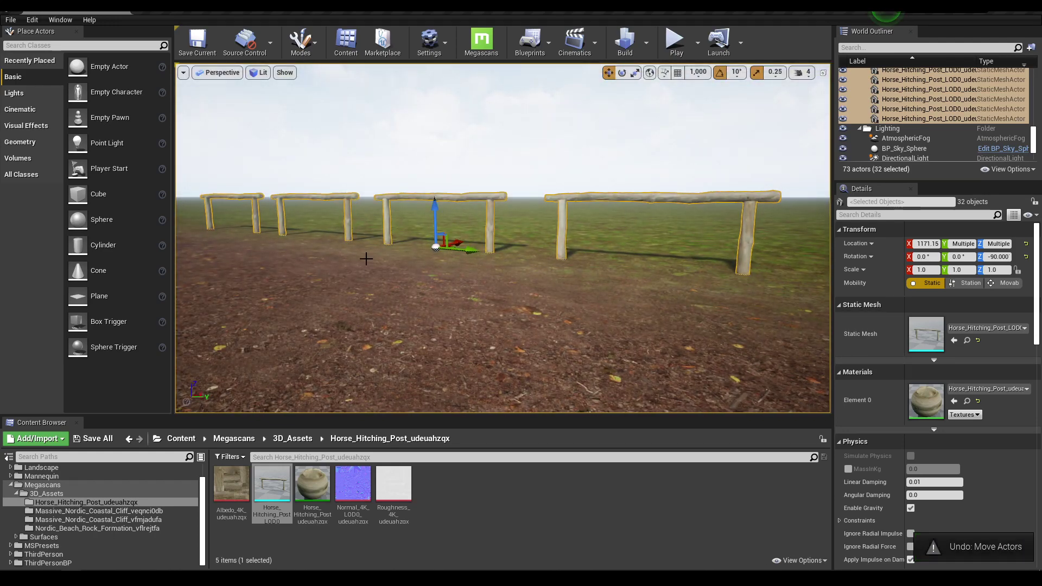
right_click_drag(366, 258, 489, 171)
key("d")
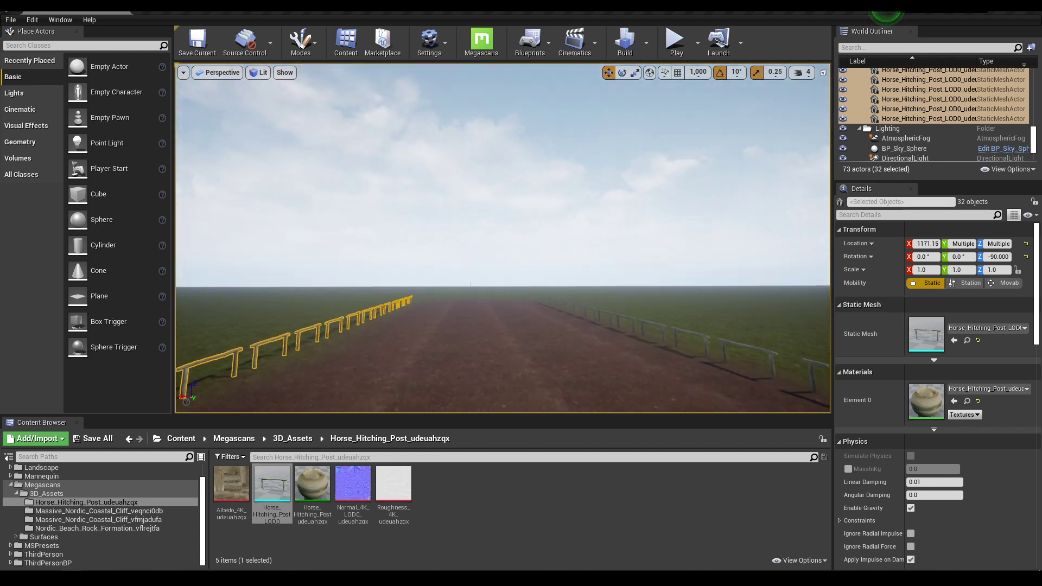
right_click_drag(374, 217, 337, 240)
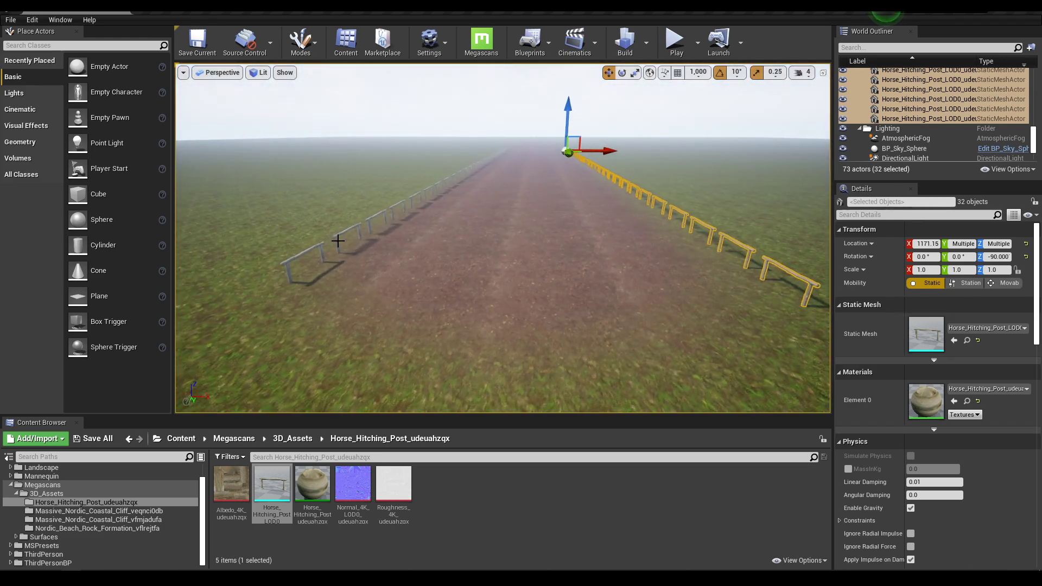
key("d")
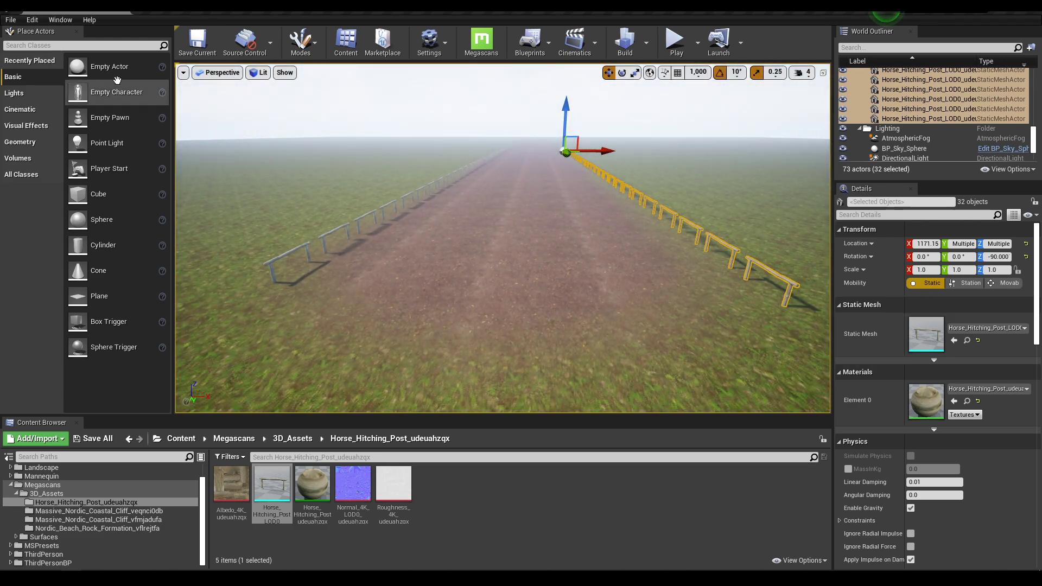
key("ctrl+s")
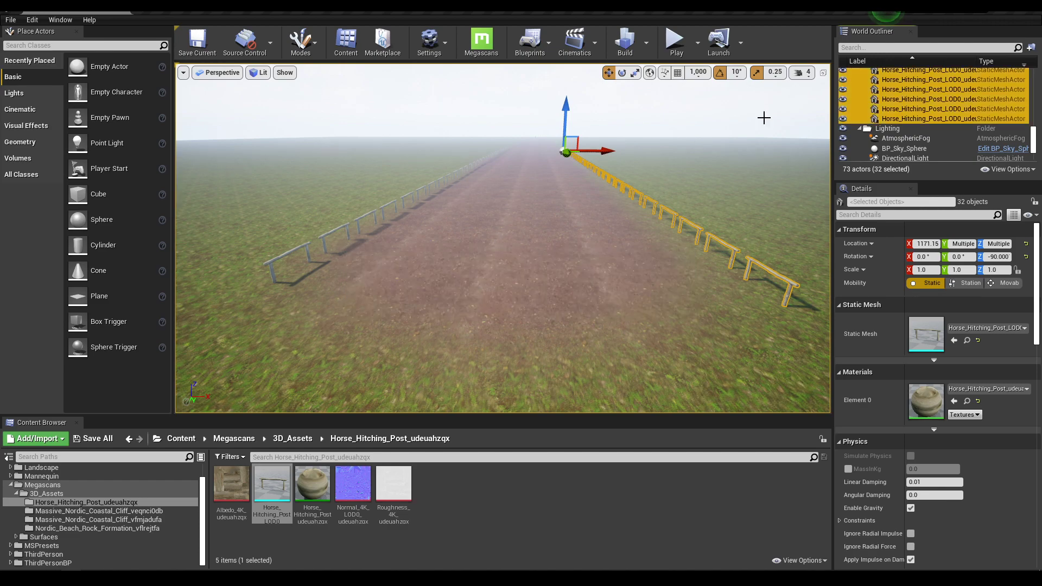
Play-test the level by running the character along the path between the two fences, and stop the session.
left_click(676, 44)
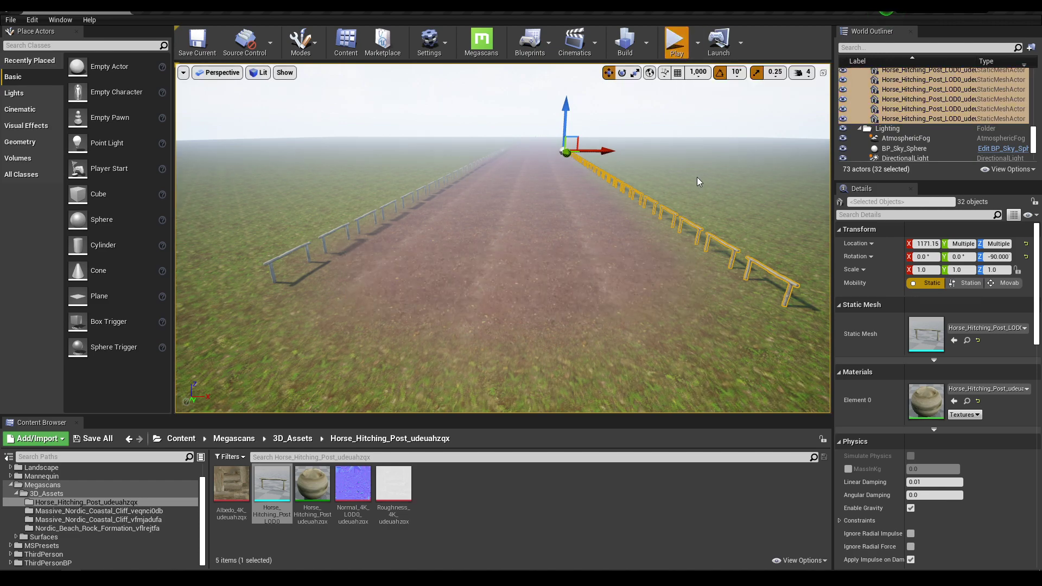
left_click(577, 265)
key("w")
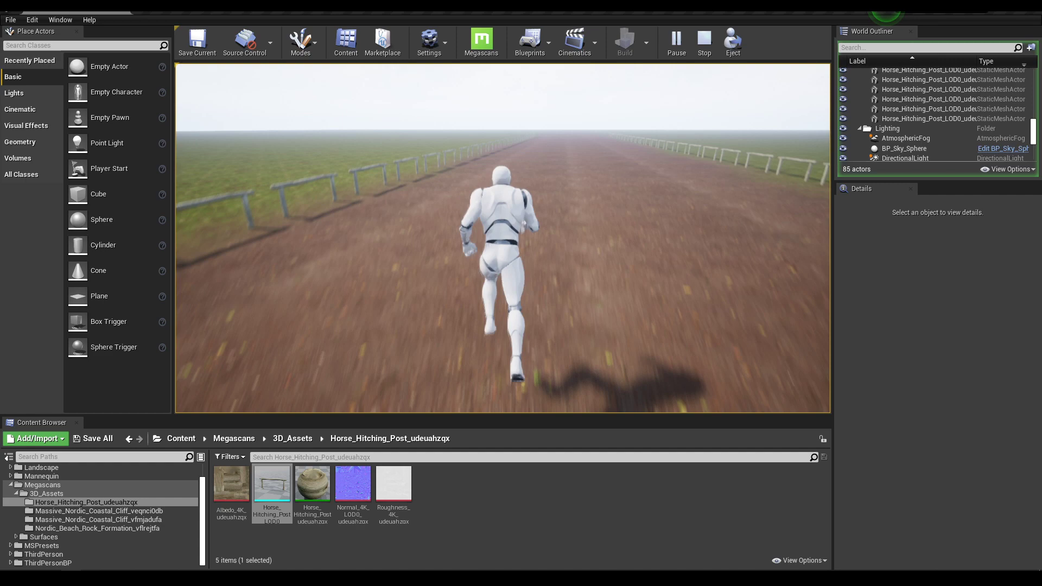
key("space")
key("shift+F1")
key("Escape")
Browse the Megascans 3D asset folders and open Massive_Nordic_Coastal_Cliff_veqnci0db.
right_click_drag(502, 237, 570, 305)
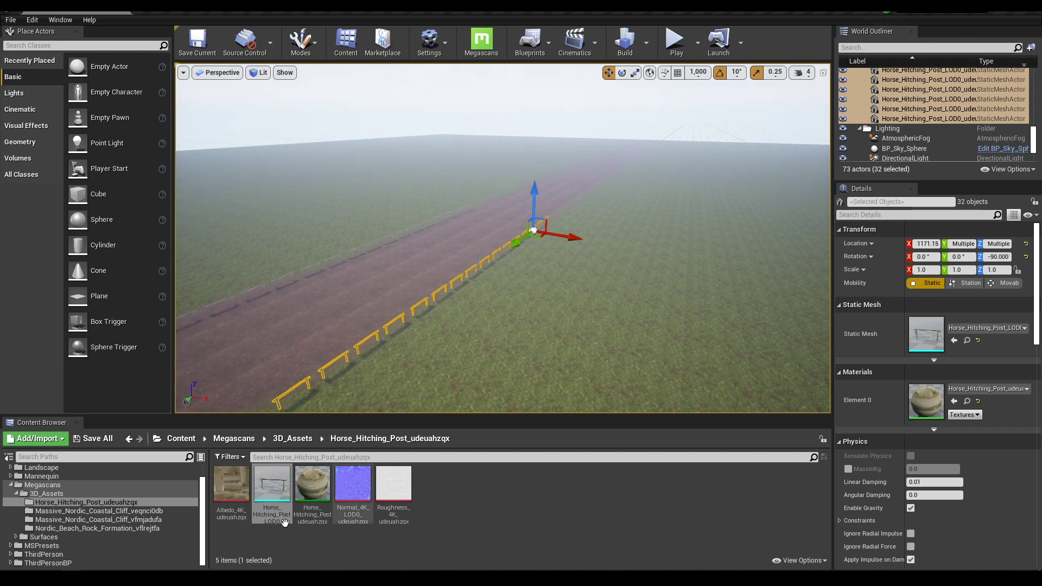
left_click(129, 512)
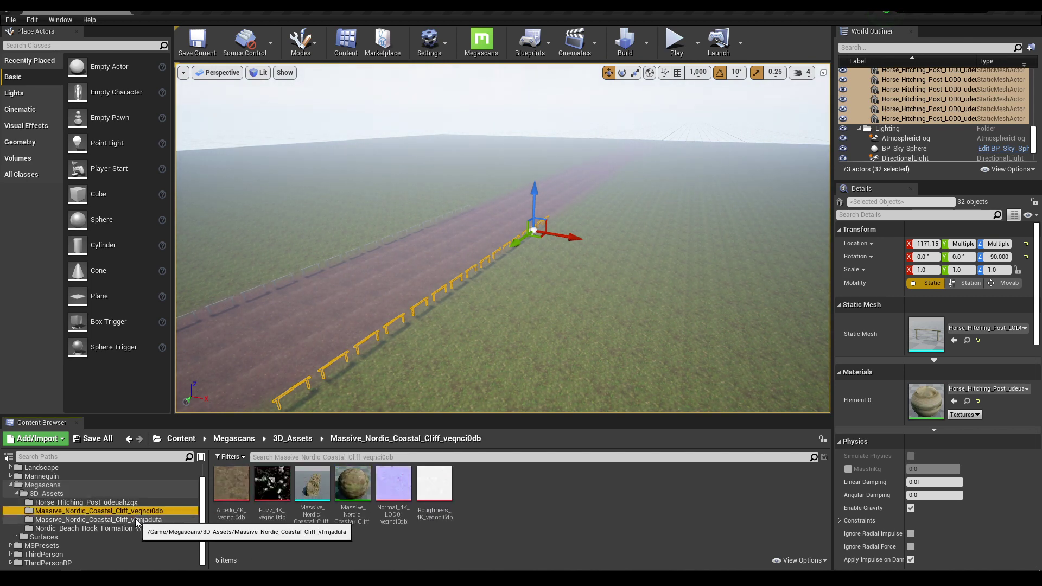
left_click(134, 520)
left_click(134, 527)
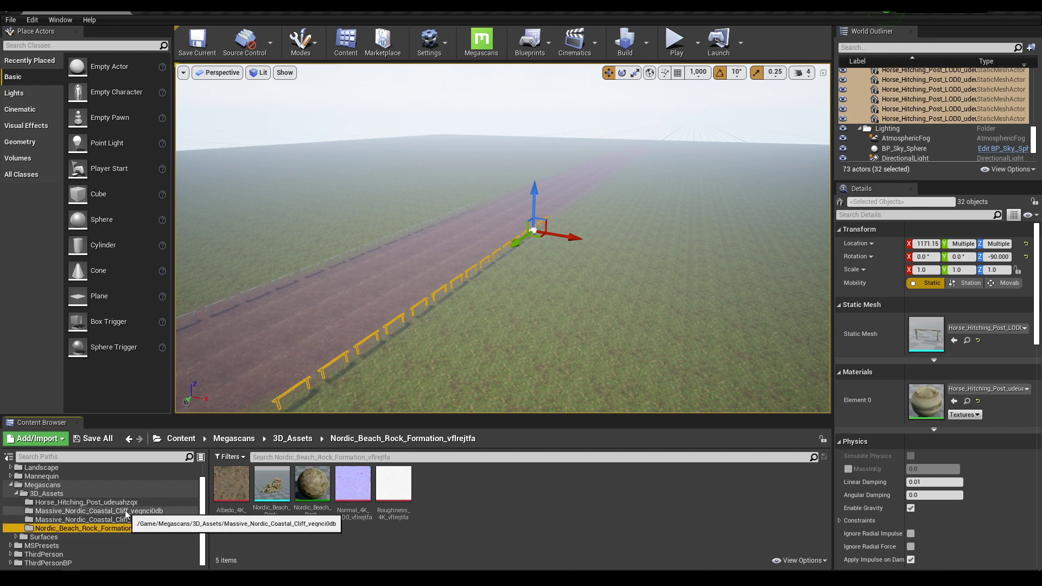
left_click(127, 503)
left_click(130, 511)
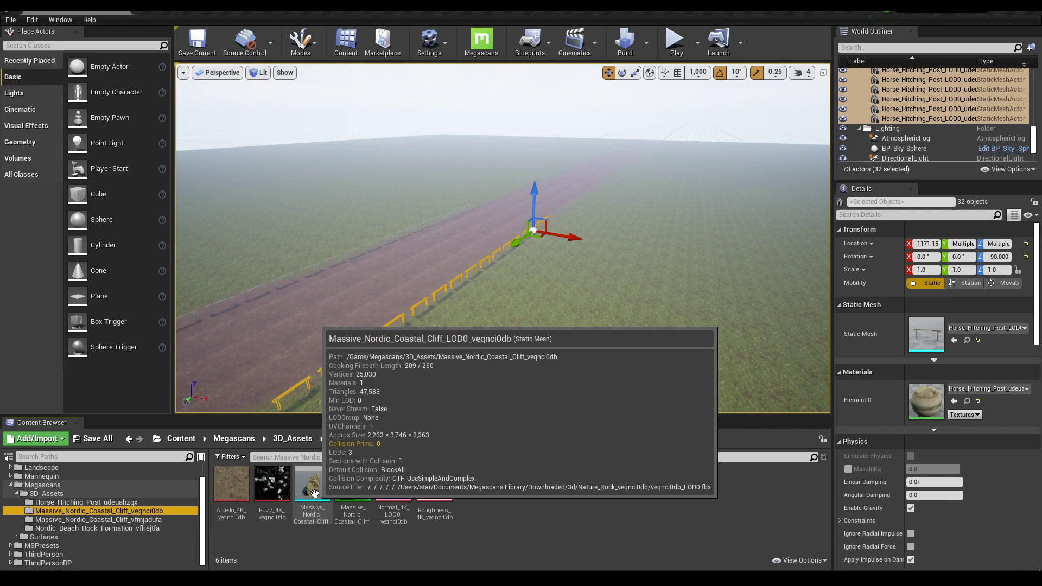
Place the Massive_Nordic_Coastal_Cliff_LOD0_veqnci0db mesh beside the fence and move it along the path to about Y 3990.
left_click_drag(316, 493, 575, 264)
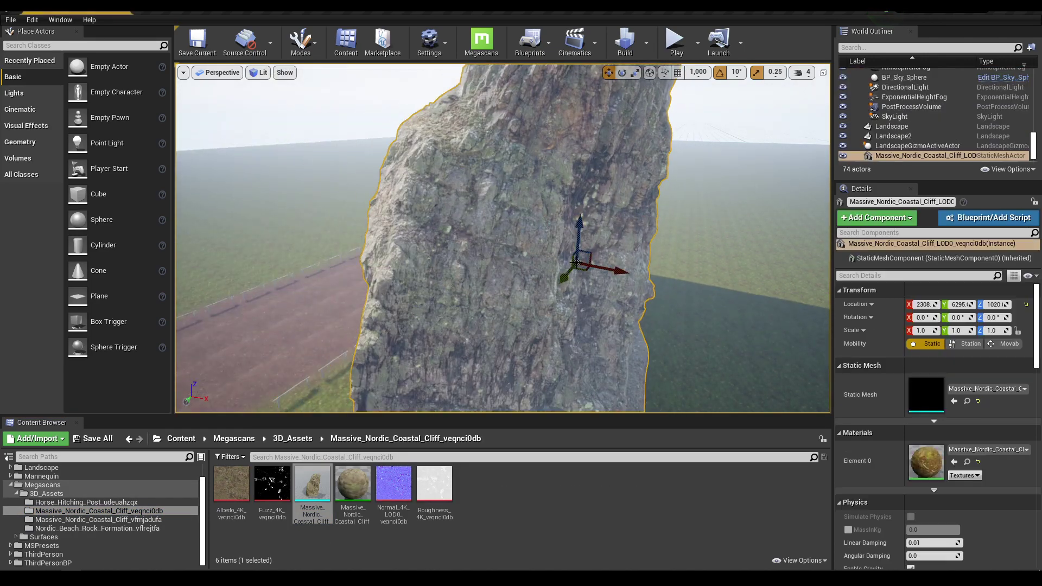
right_click_drag(575, 264, 504, 230)
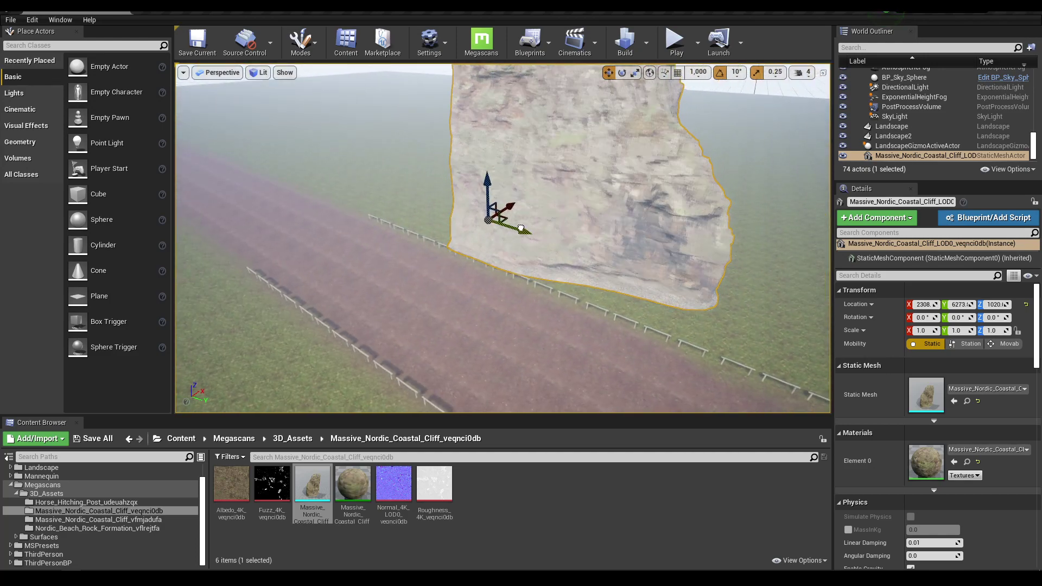
right_click_drag(413, 204, 491, 231)
right_click_drag(447, 196, 419, 200)
left_click_drag(413, 198, 413, 196)
right_click_drag(471, 340, 407, 304)
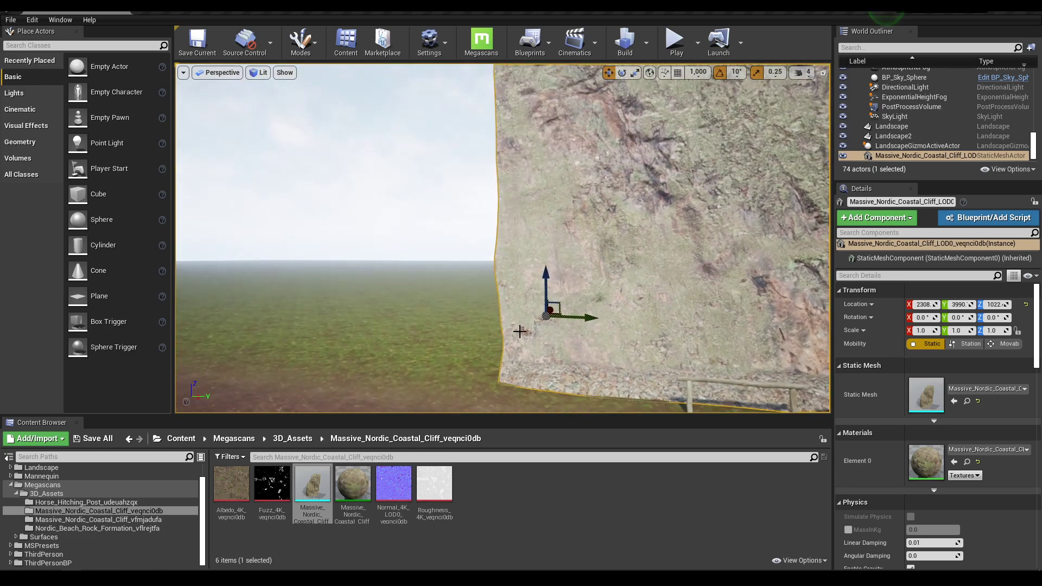
Rotate the cliff to -60° around Z and set it beside the path at about X 1697, Y 3388, Z 969.
left_click(476, 320)
right_click_drag(476, 320, 516, 271)
left_click(509, 245)
key("e")
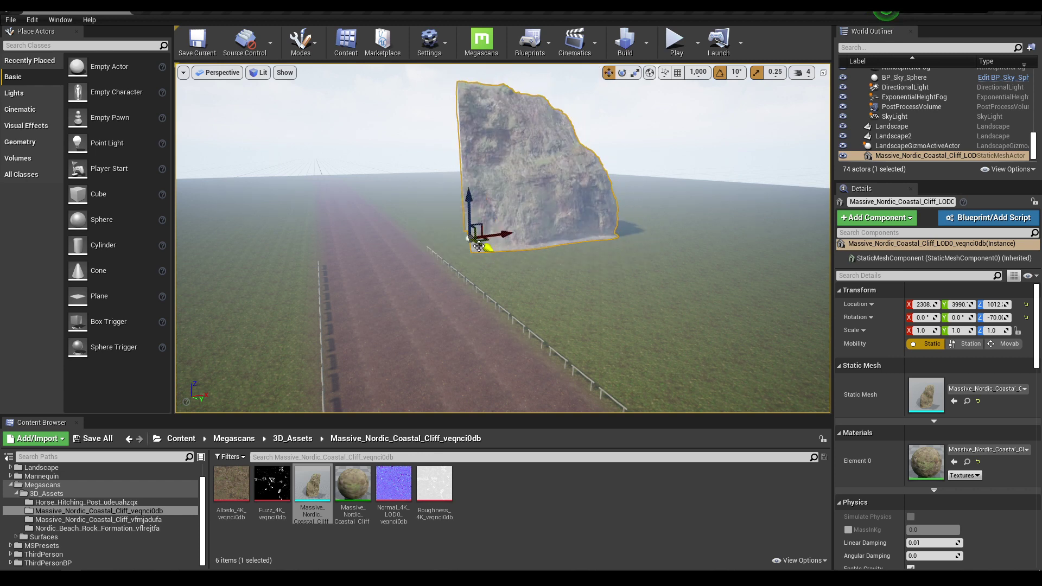
mouse_move(477, 239)
right_mouse_down()
mouse_move(434, 209)
mouse_move(383, 239)
mouse_move(489, 237)
right_mouse_up()
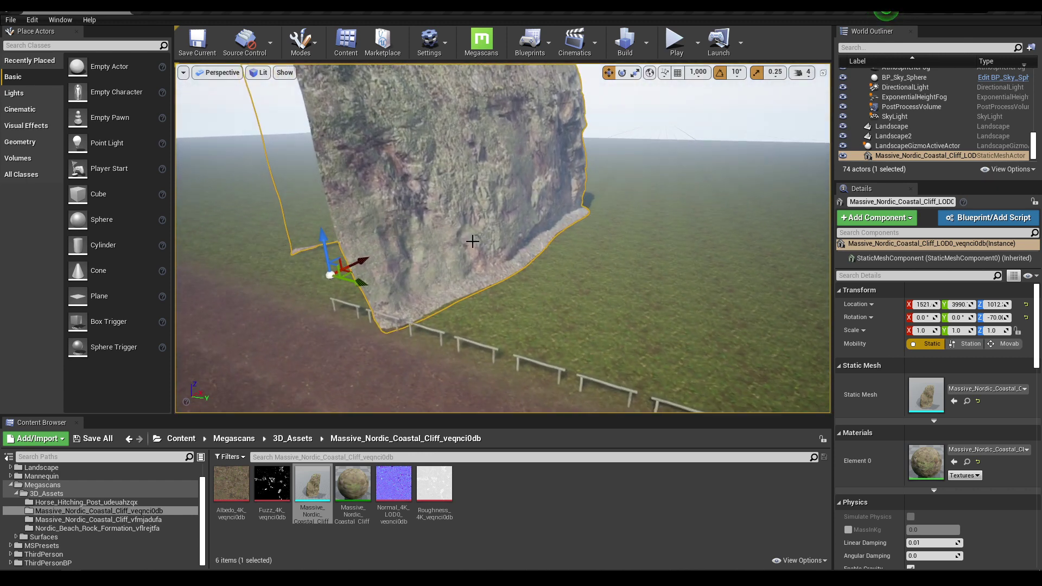
key("e")
left_click_drag(337, 300, 298, 219)
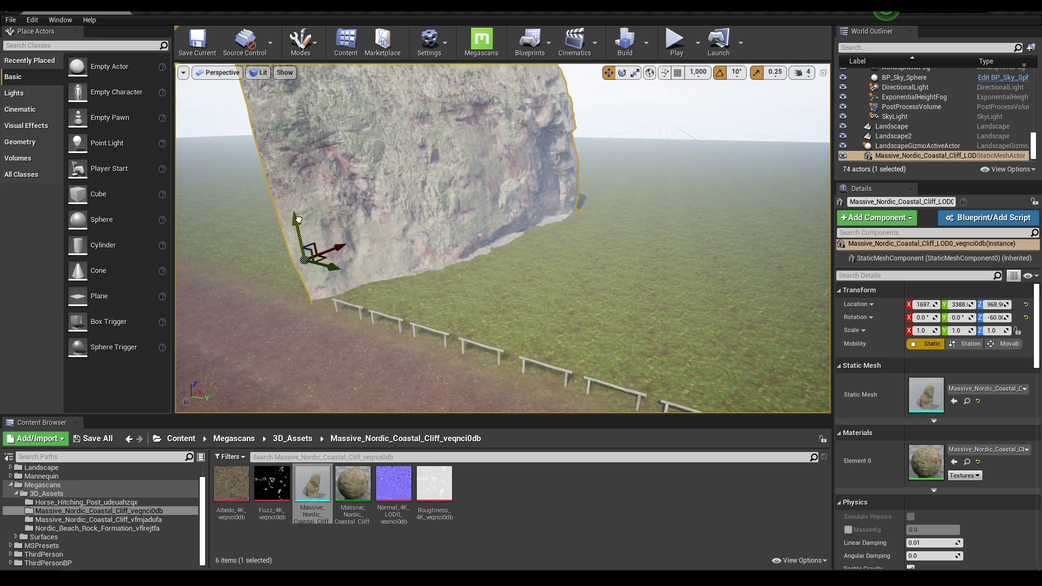
Delete the Landscape2 actor from the level.
left_click(421, 296)
right_click_drag(422, 296, 337, 314)
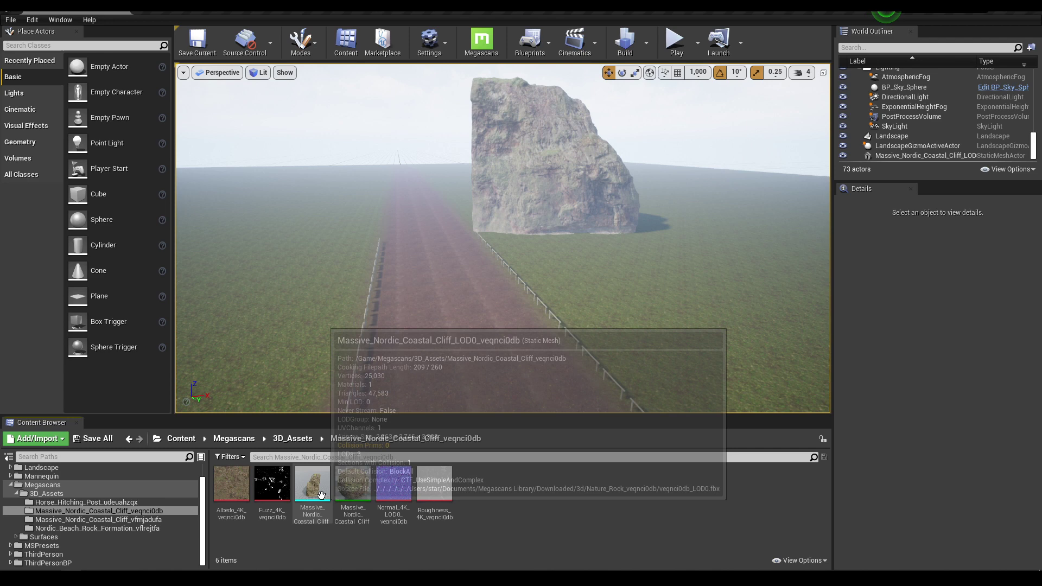
Place a second veqnci0db cliff across the path, rotated about 20° around Z, at about X -1478, Y 2840, Z 959.
left_click(320, 514)
left_click_drag(320, 513, 323, 239)
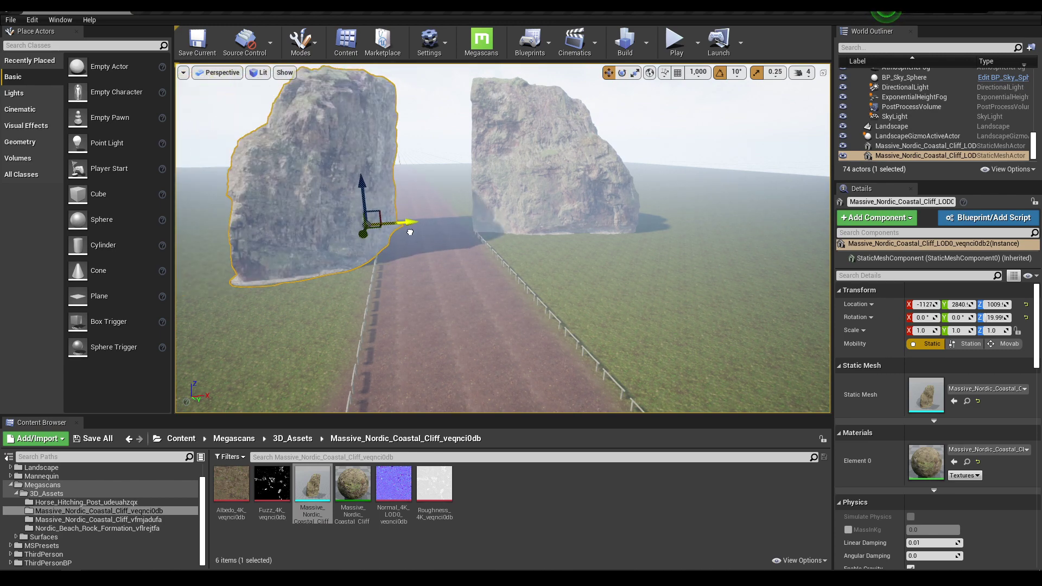
key("w")
right_click_drag(502, 238, 420, 252)
key("w")
mouse_move(409, 172)
right_mouse_down()
mouse_move(428, 162)
mouse_move(442, 177)
mouse_move(418, 190)
mouse_move(409, 172)
right_mouse_up()
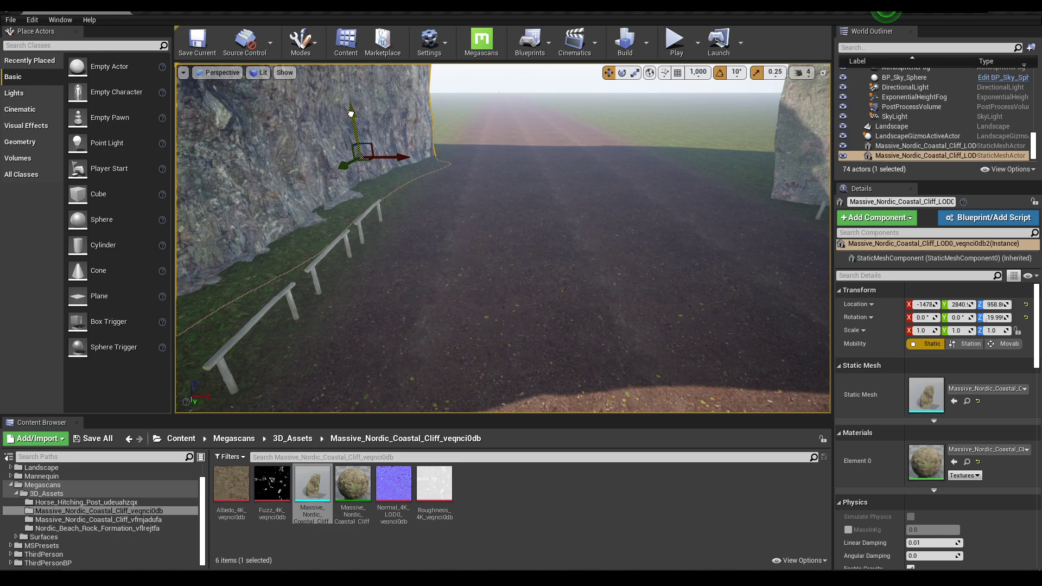
key("w")
right_click_drag(502, 238, 369, 250)
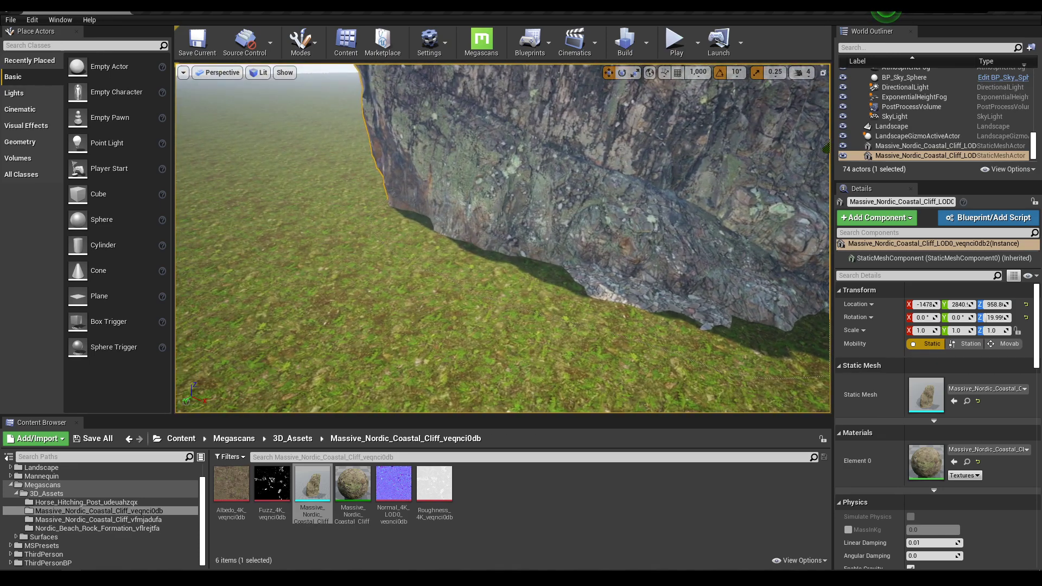
left_click(369, 250)
Place the Massive_Nordic_Coastal_Cliff_LOD0_vfmjadufa mesh between the two tall cliffs, at about X -348, Y 3145, Z 966.
key("d")
right_click_drag(502, 238, 575, 141)
mouse_move(410, 172)
right_mouse_down()
mouse_move(410, 282)
mouse_move(410, 217)
mouse_move(439, 217)
mouse_move(410, 172)
right_mouse_up()
key("s")
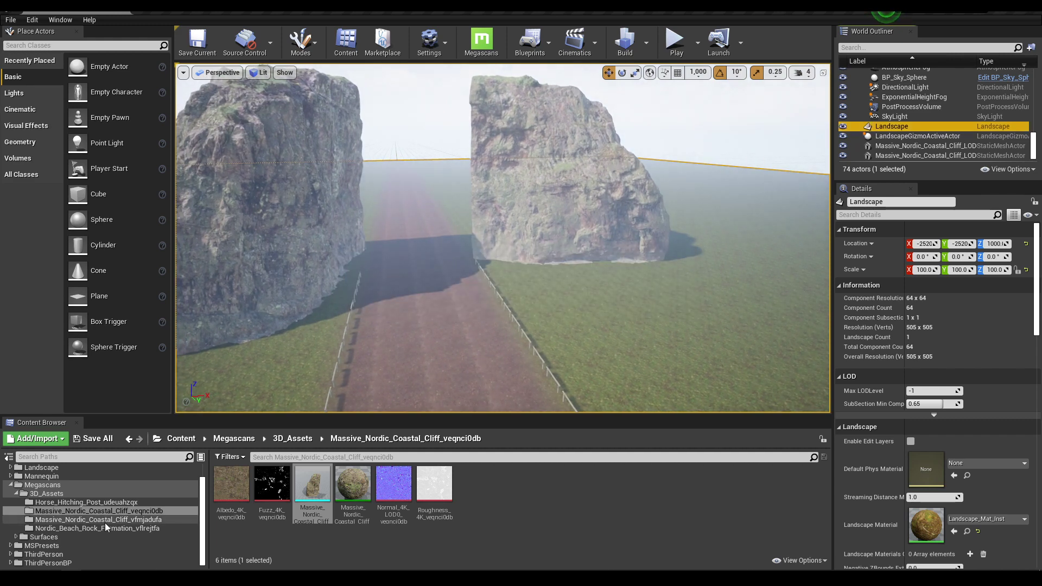
left_click(96, 520)
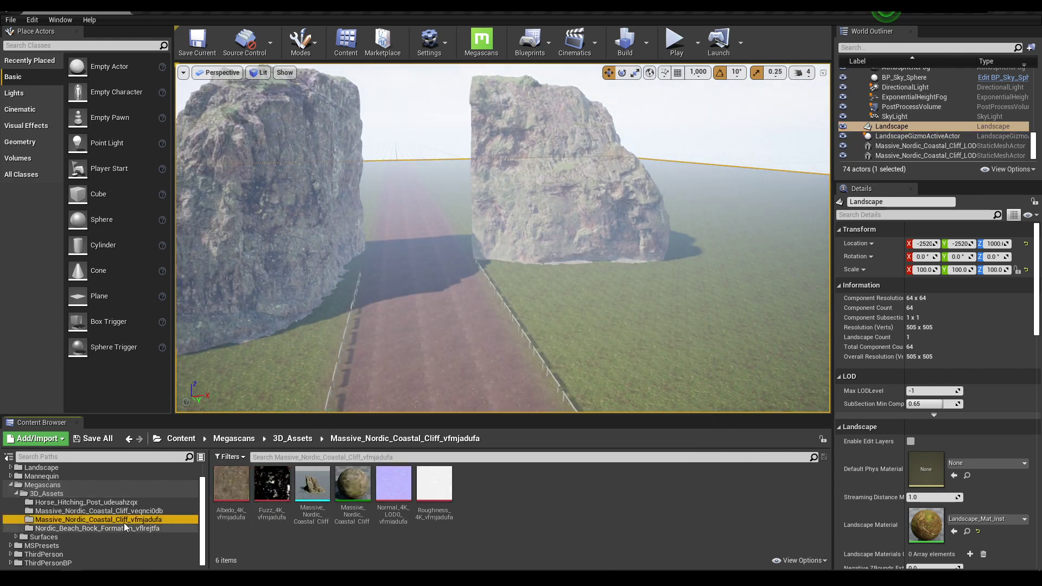
left_click_drag(311, 483, 379, 175)
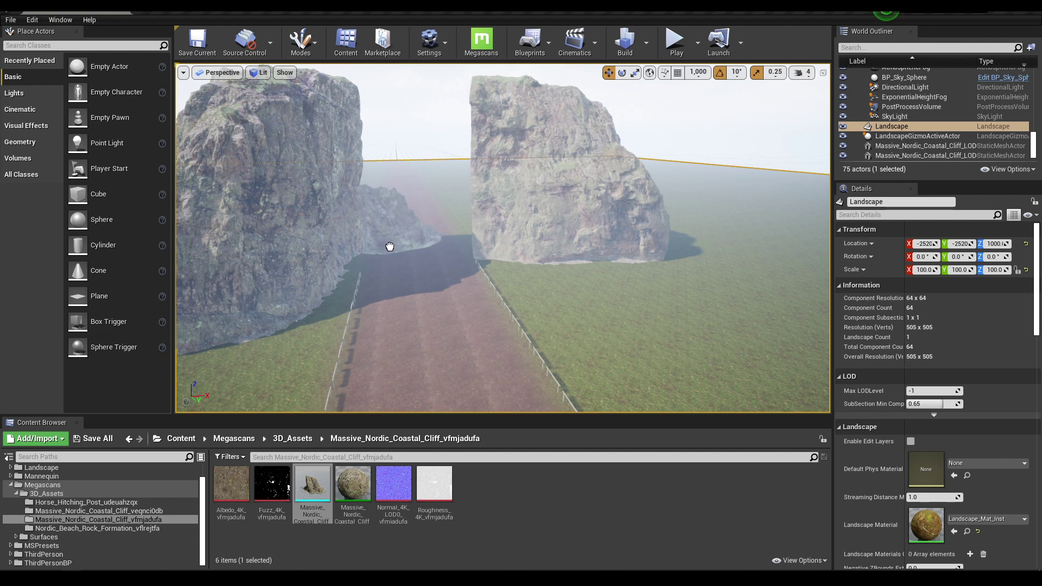
left_click_drag(390, 247, 387, 250)
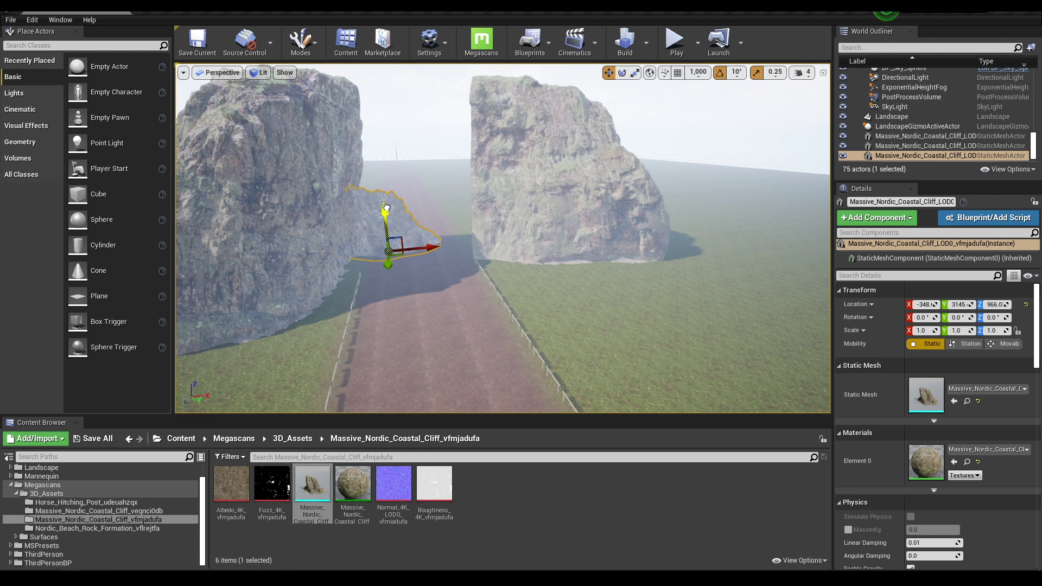
left_click(389, 285)
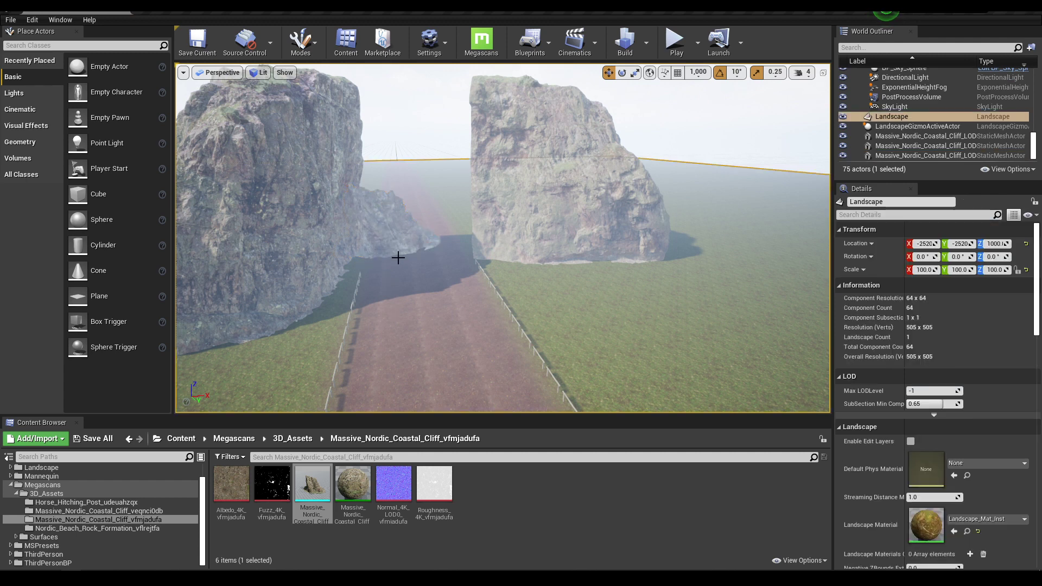
Place a second vfmjadufa cliff in the remaining gap, rotated 190° around Z, at about X 939, Y 3215.
left_click_drag(313, 482, 489, 267)
key("e")
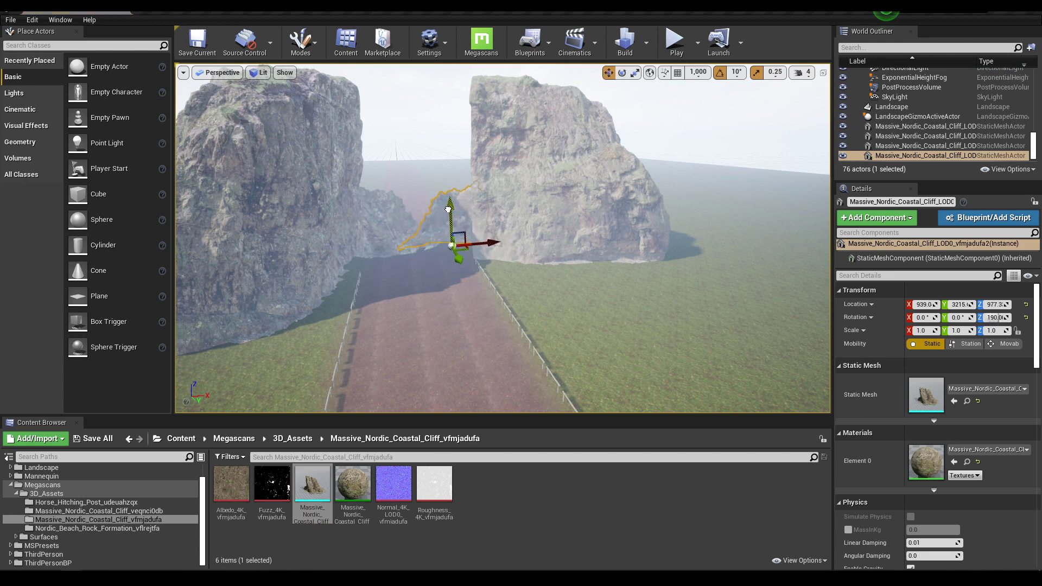
left_click(444, 271)
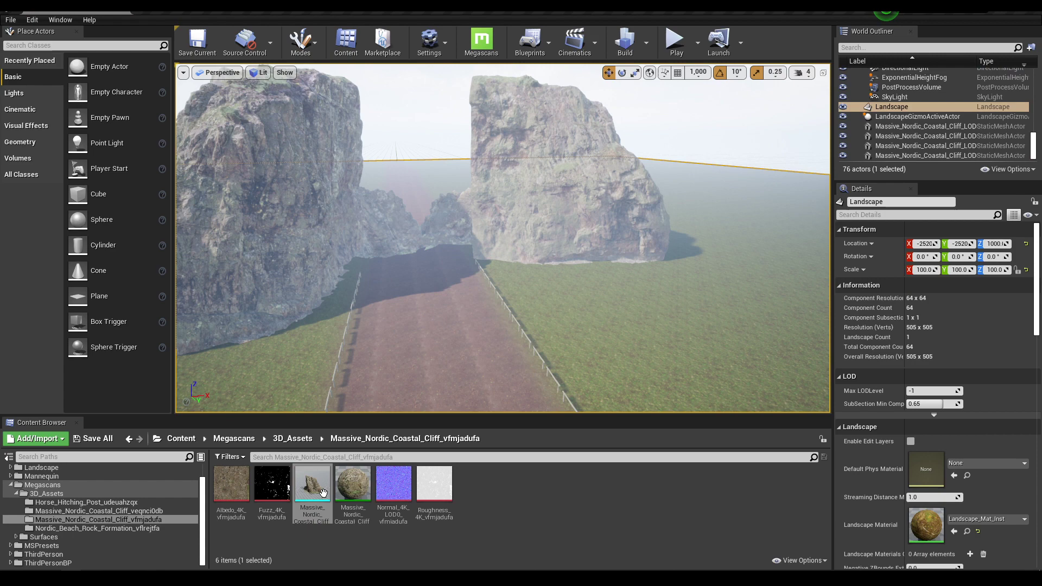
Place a third vfmjadufa cliff between the two smaller pieces and scale it uniformly to 3.0.
left_click_drag(323, 492, 389, 185)
left_click(421, 231)
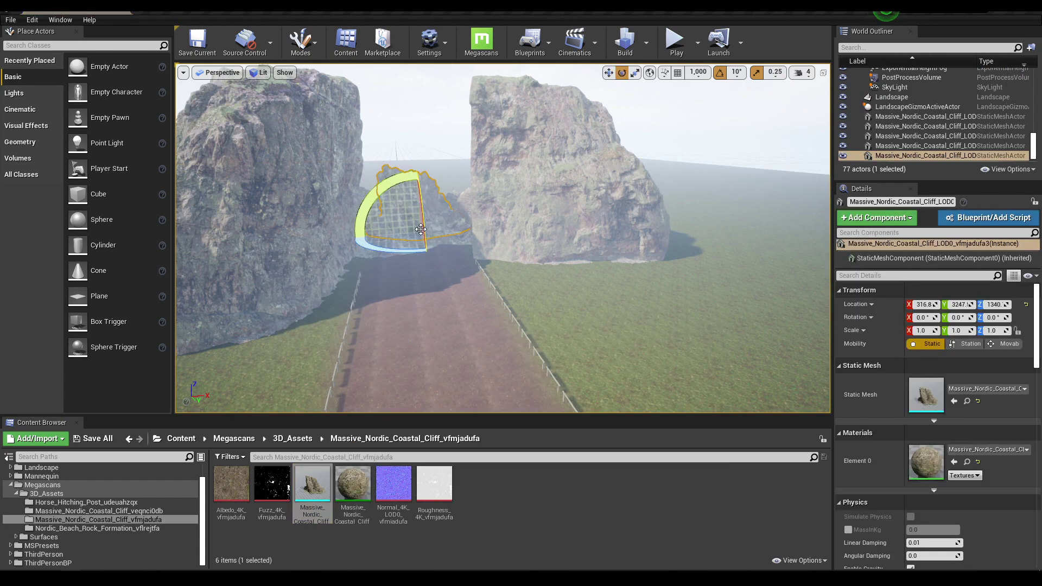
right_click_drag(414, 260, 507, 225)
left_click_drag(321, 267, 429, 176)
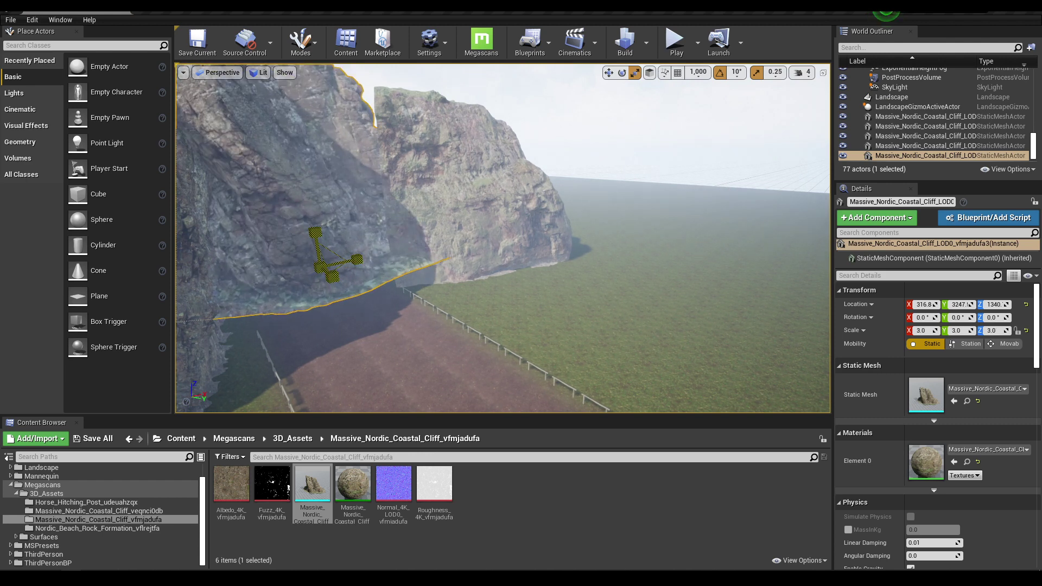
Move the enlarged cliff back behind the smaller pieces to about Y 1936 and lower it towards the ground.
left_click_drag(332, 275, 310, 264)
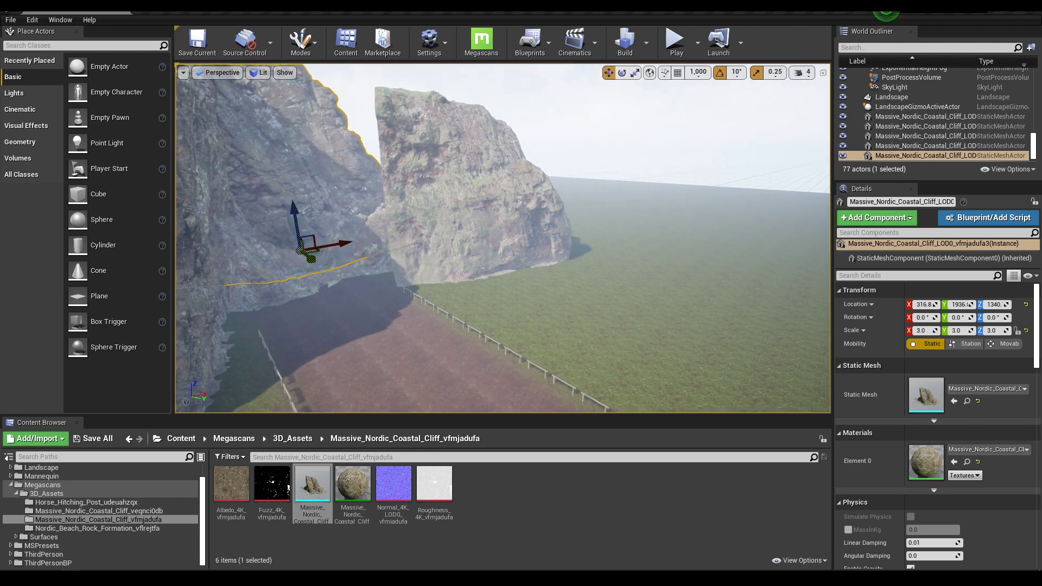
left_click_drag(298, 206, 295, 235)
right_click_drag(296, 235, 356, 307)
key("w")
key("s")
left_click(356, 307)
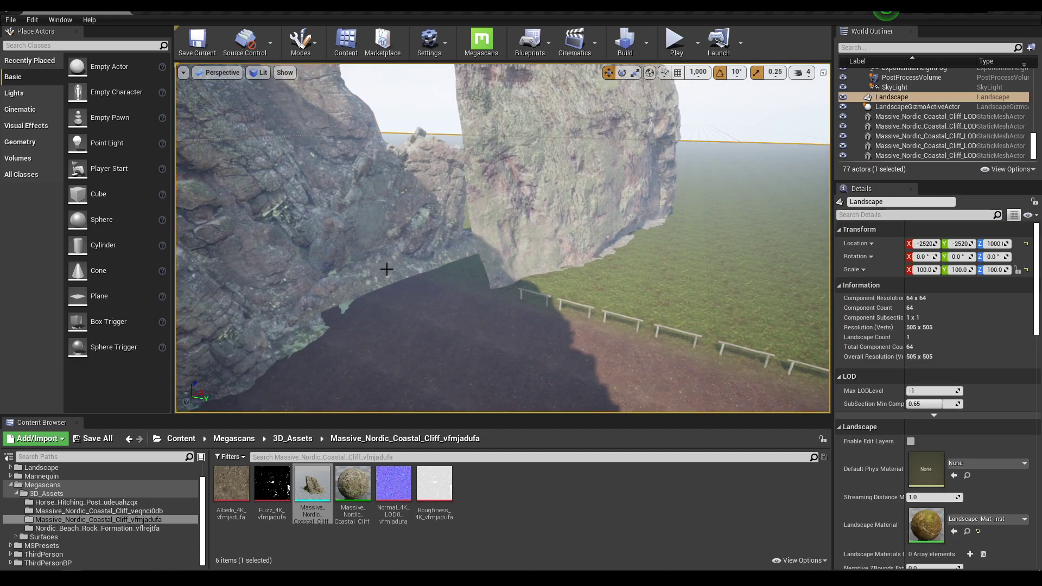
Reposition the second vfmjadufa cliff at about Y 3331, Z 974 and turn it around Z to face the path.
left_click(386, 268)
right_click_drag(386, 269, 500, 283)
key("w")
key("s")
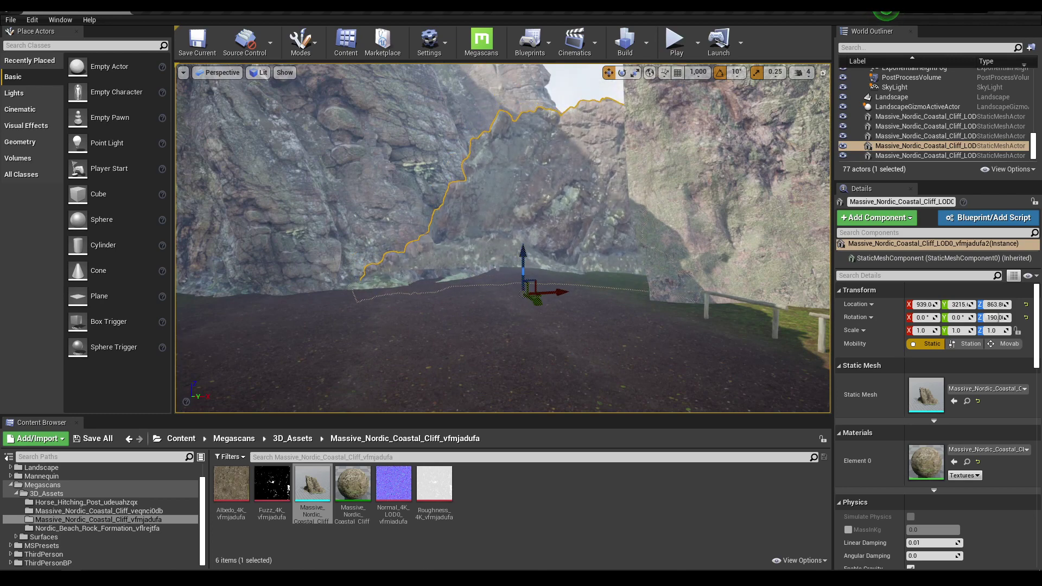
left_click(431, 279)
right_click_drag(431, 279, 482, 279)
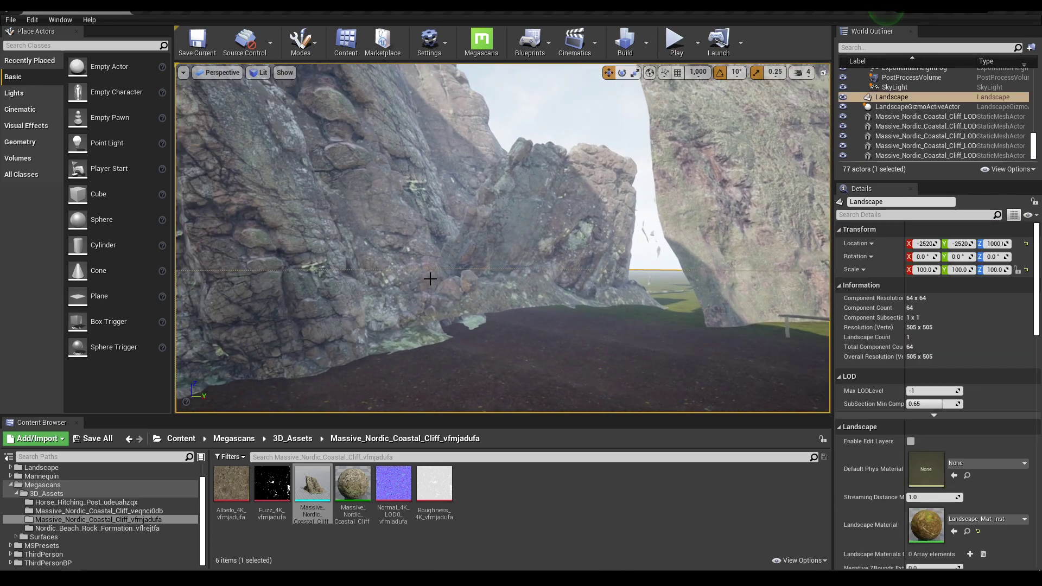
left_click(467, 302)
right_click_drag(475, 343, 475, 314)
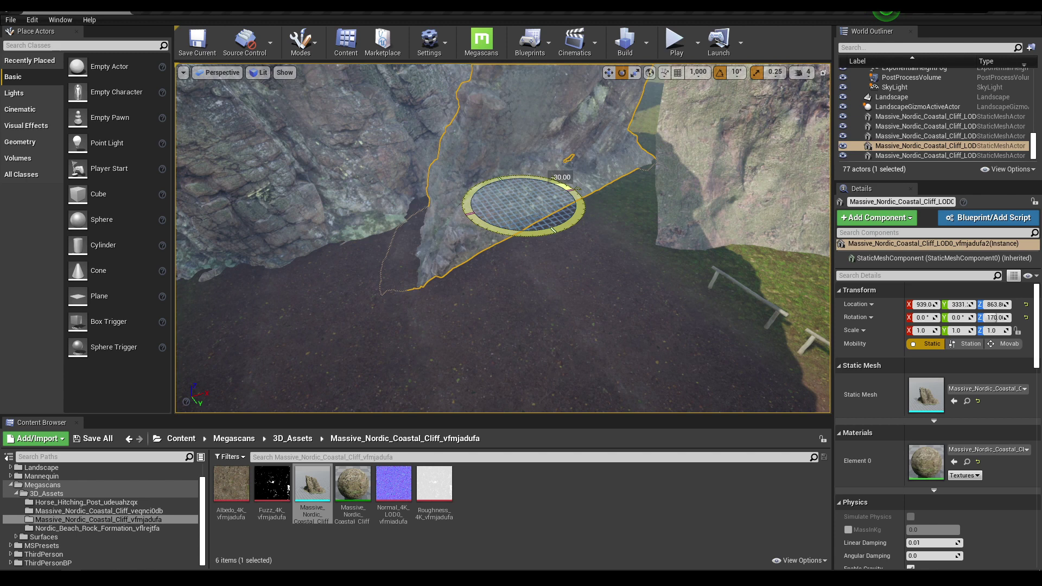
left_click_drag(577, 188, 481, 187)
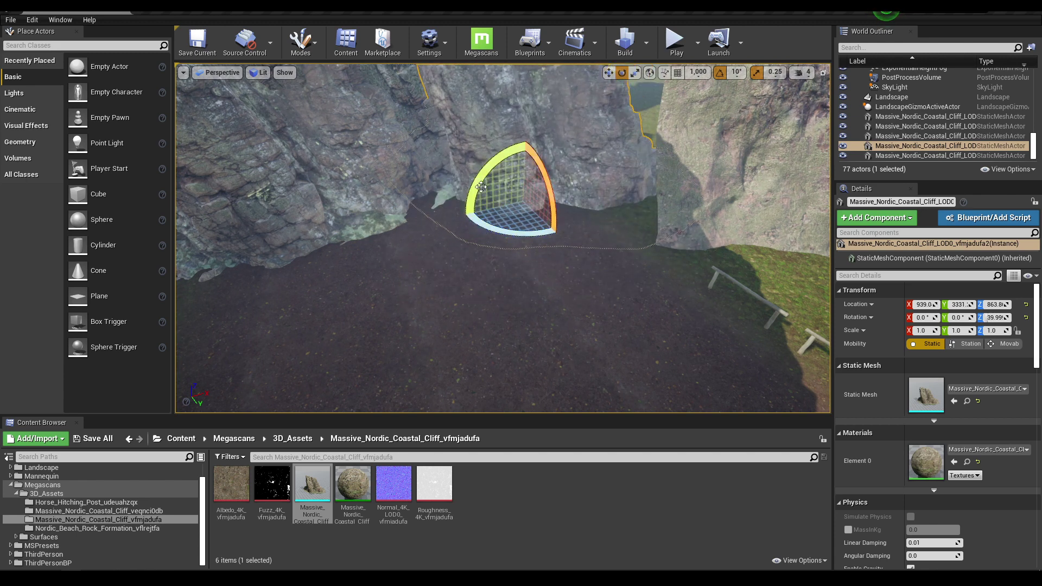
left_click_drag(529, 164, 526, 146)
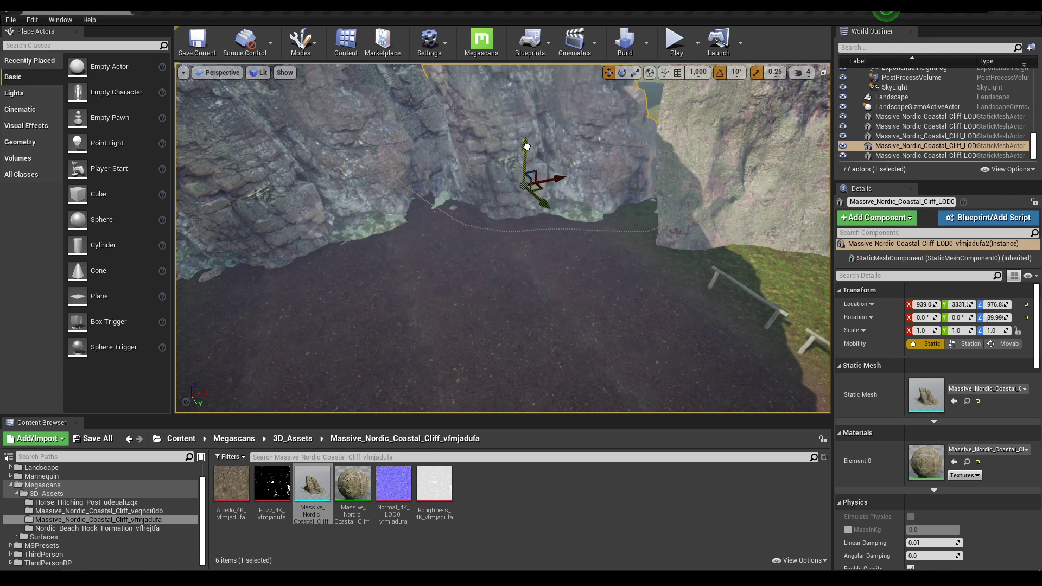
Duplicate the second vfmjadufa cliff along X to about 1415 and rotate the copy by 40° around Z.
left_click(365, 213)
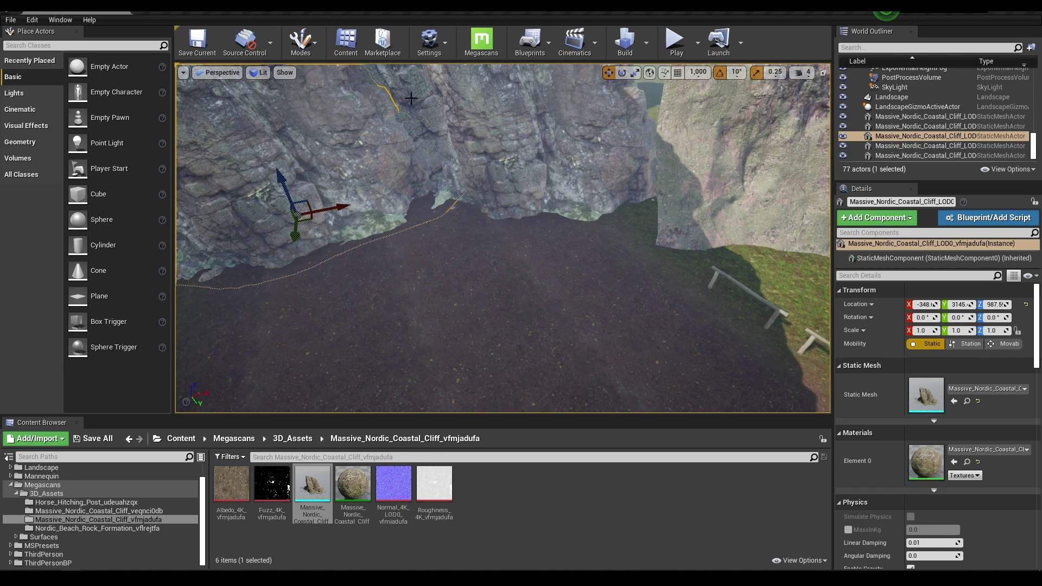
right_click_drag(411, 98, 454, 76)
left_click(511, 318)
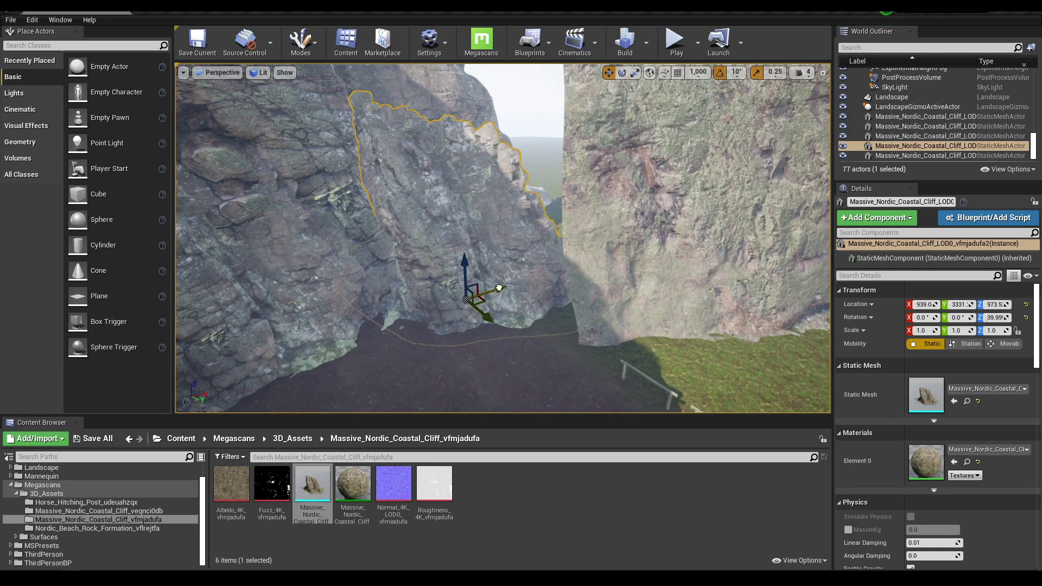
left_click_drag(499, 288, 584, 285, "alt")
key("e")
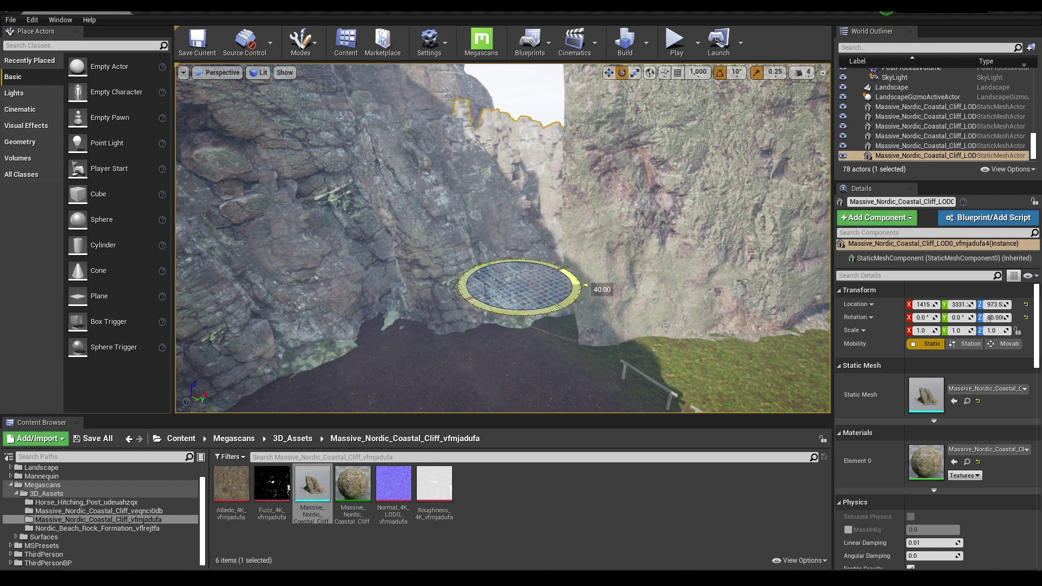
Stretch the duplicated cliff taller to fill the gap beside the tall cliff.
key("r")
left_click_drag(519, 250, 519, 218)
key("w")
right_click_drag(551, 275, 516, 255)
key("s")
right_click_drag(540, 322, 528, 274)
left_click(528, 275)
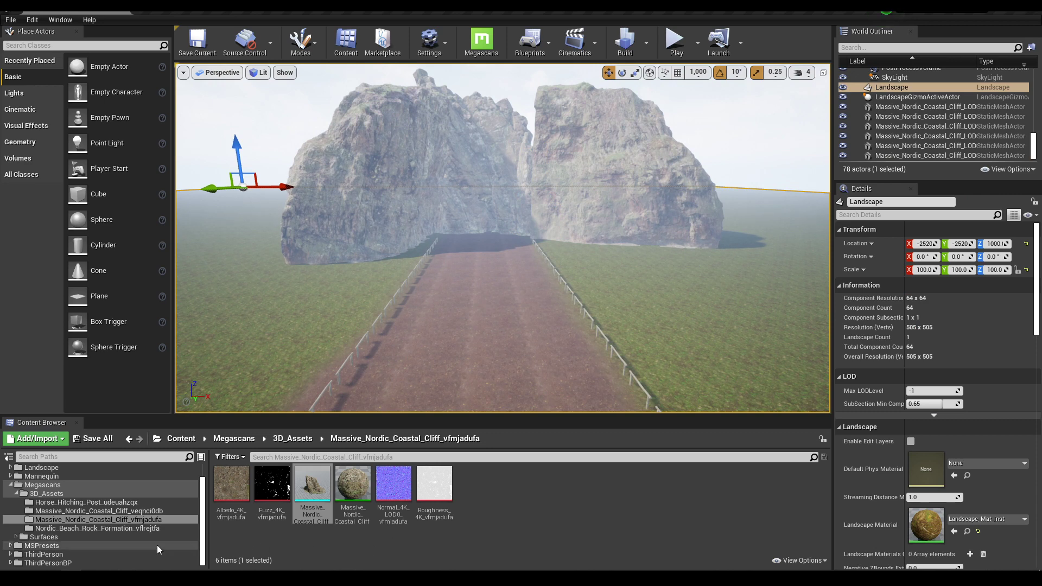
Place the Nordic_Beach_Rock_Formation_LOD0_vflrejtfa mesh on the grass beside the cliffs, at about X -3163, Y 6194.
left_click(126, 529)
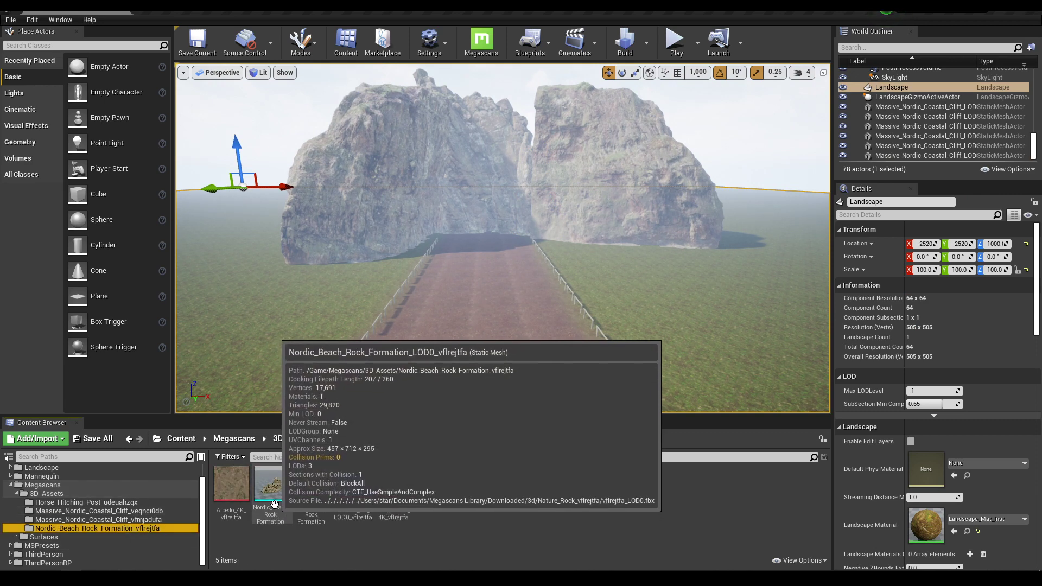
left_click_drag(281, 515, 264, 270)
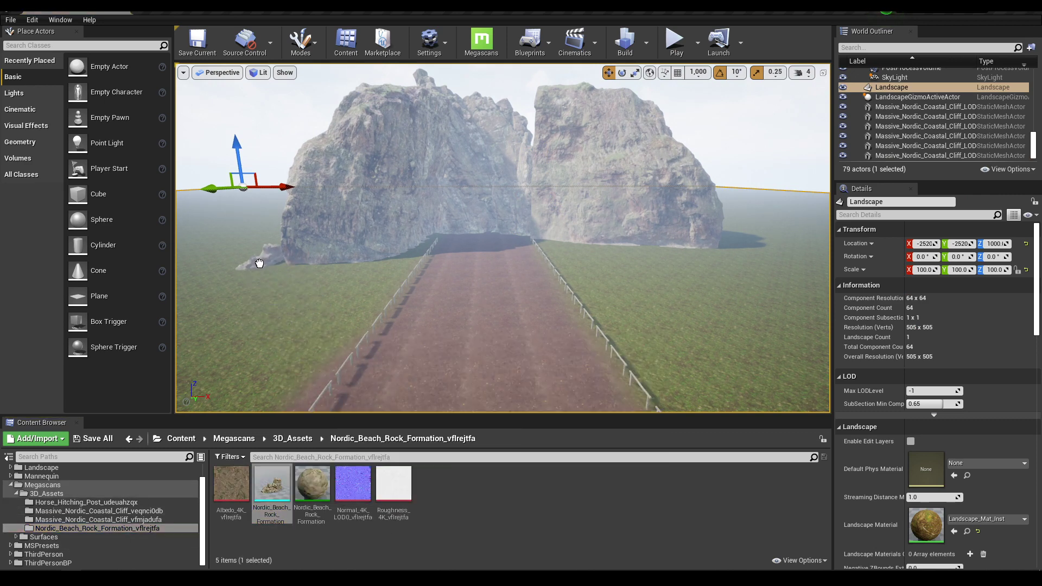
key("e")
key("r")
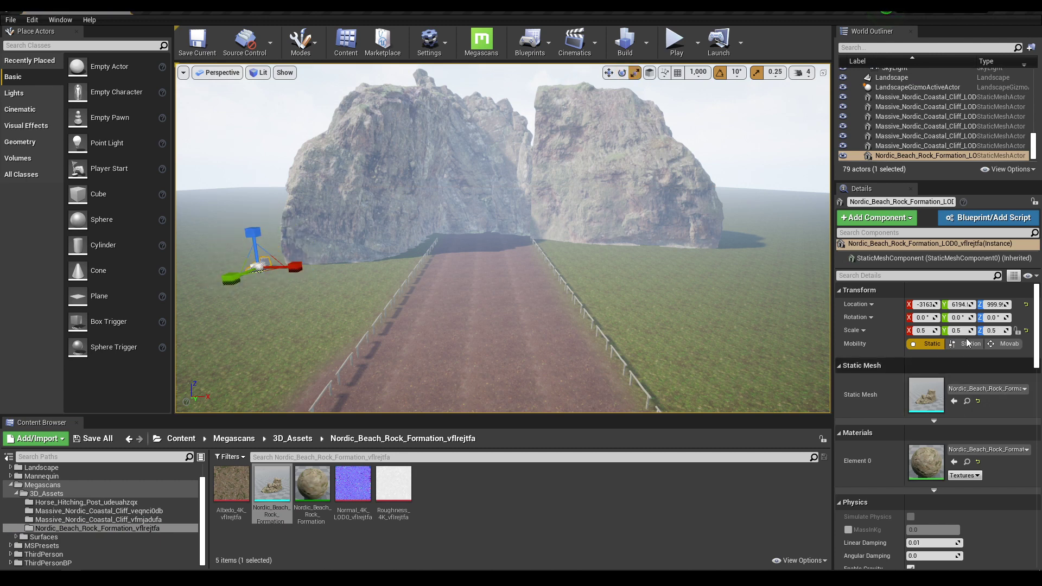
Set the beach rock formation's scale to 25 on all three axes.
left_click(922, 330)
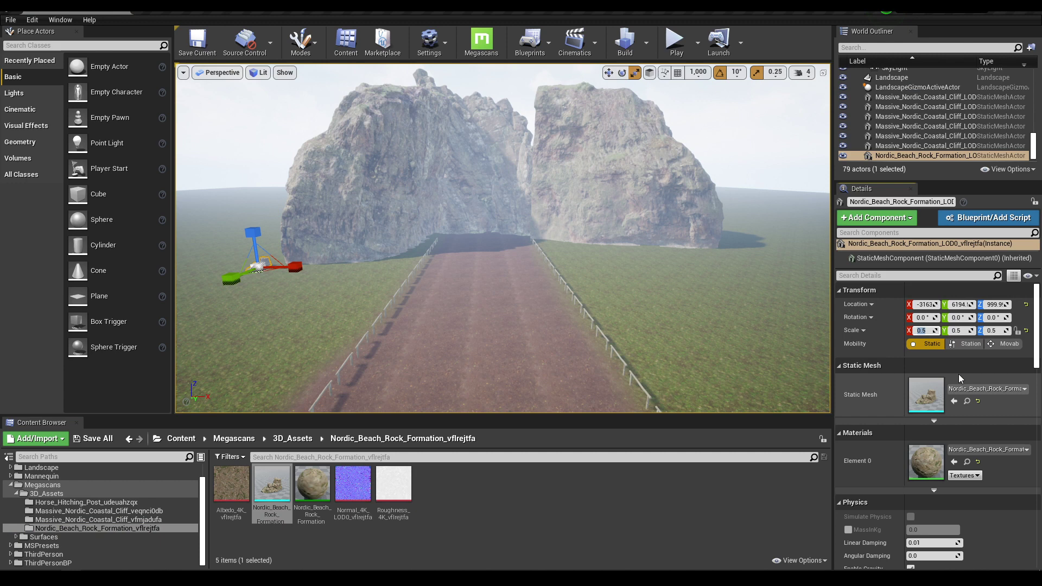
type("25")
key("Tab")
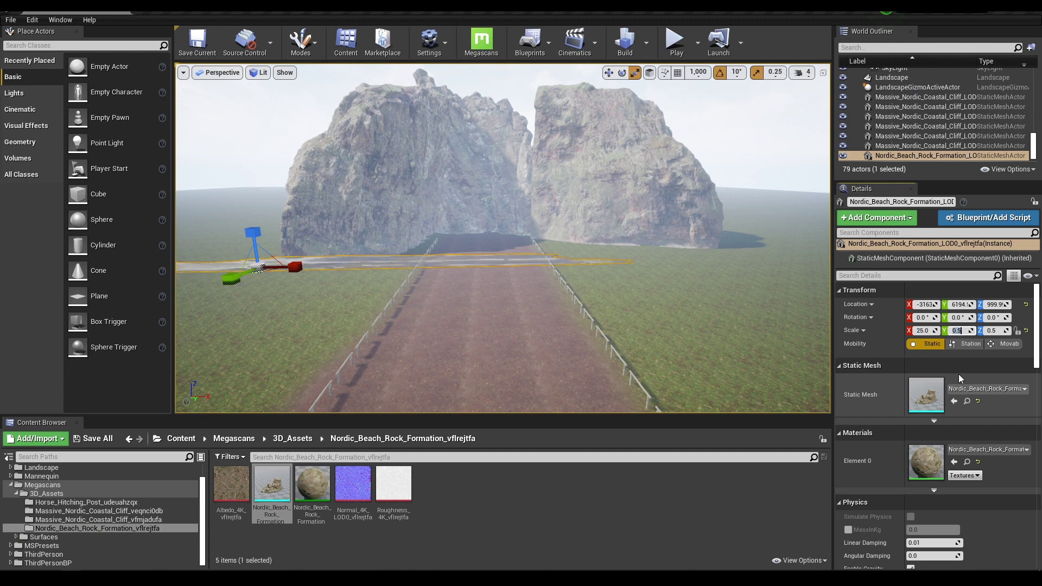
type("52")
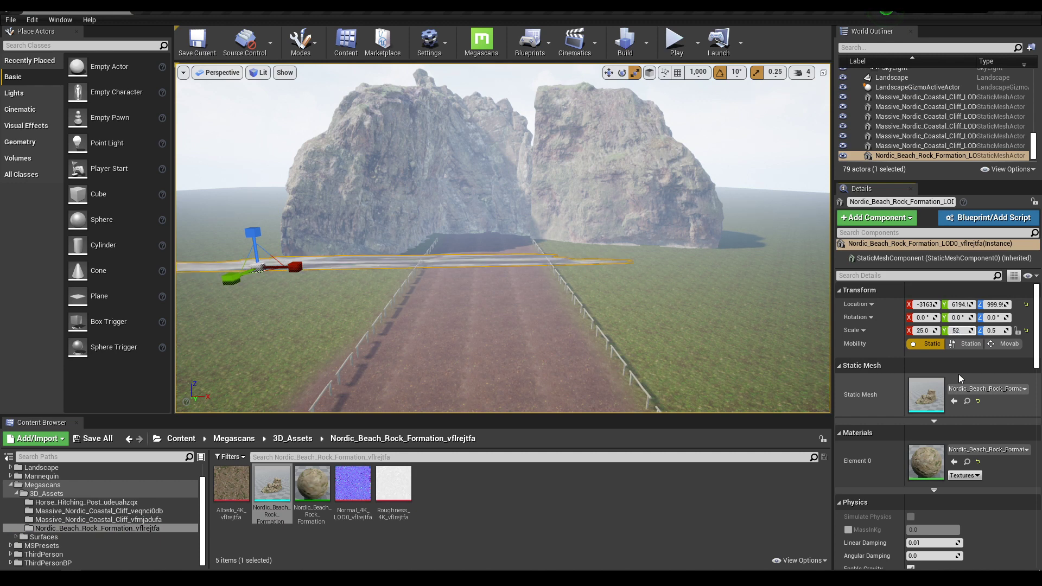
key("BackSpace")
key("BackSpace")
type("25")
key("Tab")
type("25")
key("Return")
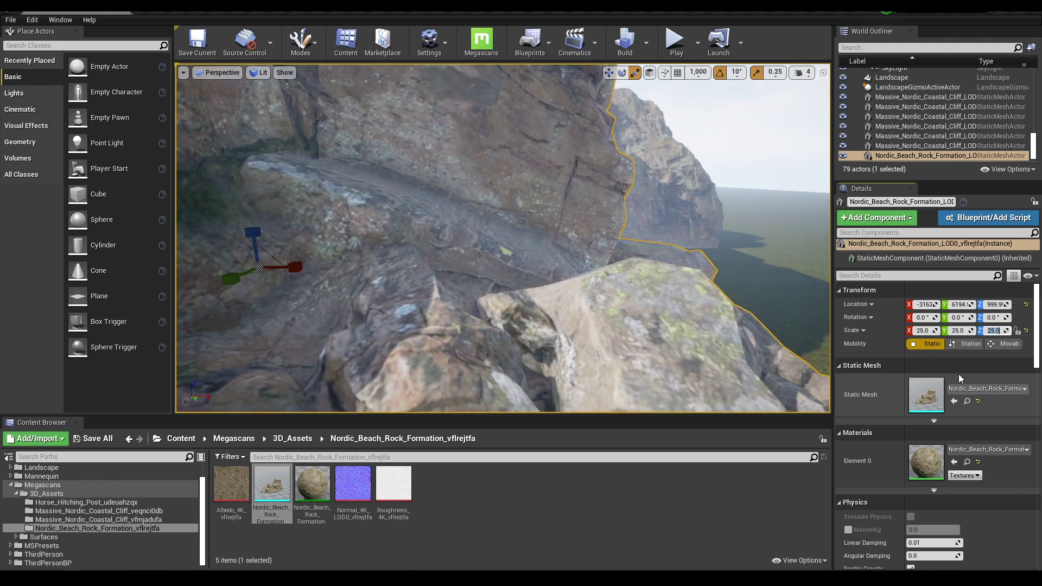
Set the beach rock formation's scale to 10 on X, Y and Z.
left_click(922, 330)
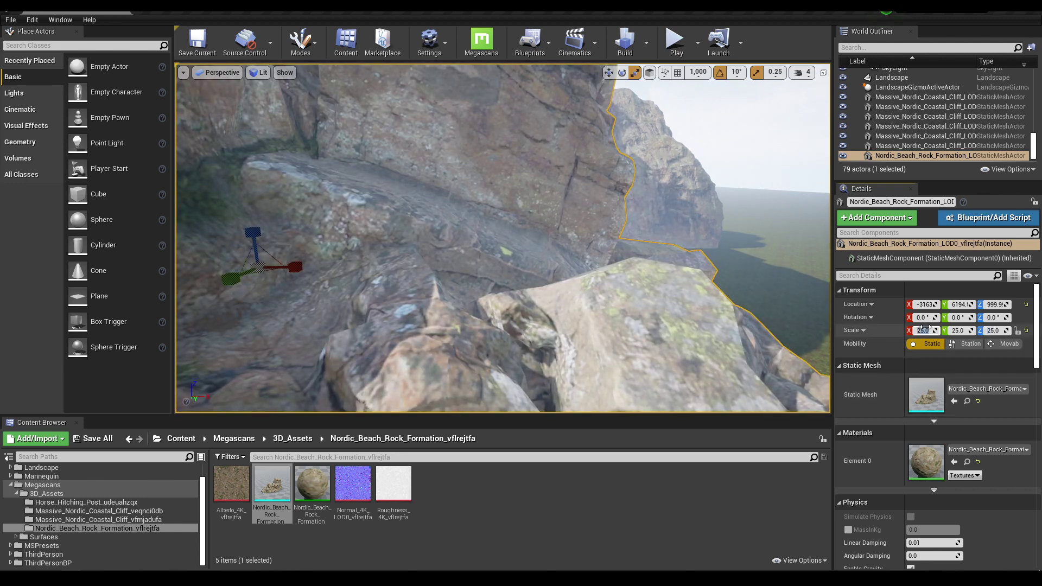
type("10")
key("Tab")
type("10")
key("Tab")
type("10")
key("Return")
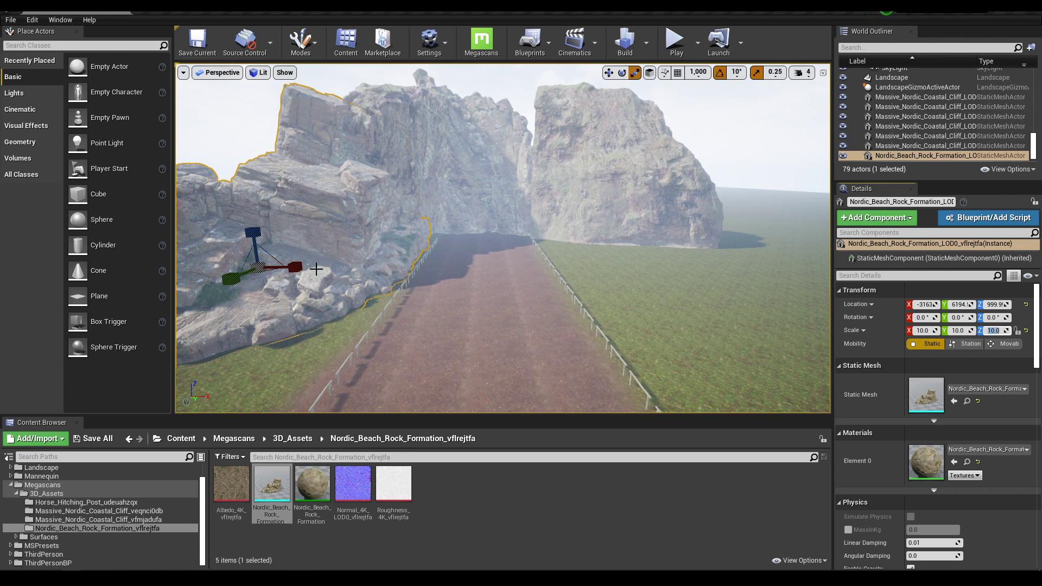
Move the rock formation away from the path to about X -4659 and rotate it 60° around Z.
key("w")
key("s")
right_click_drag(293, 274, 302, 274)
key("d")
left_click_drag(307, 264, 221, 218)
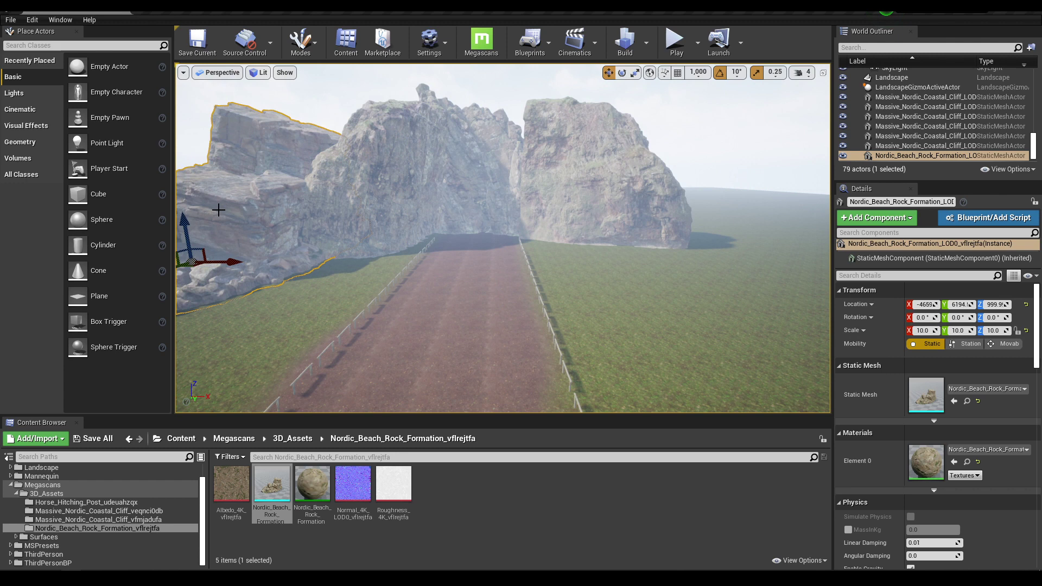
key("e")
left_click_drag(233, 270, 255, 276)
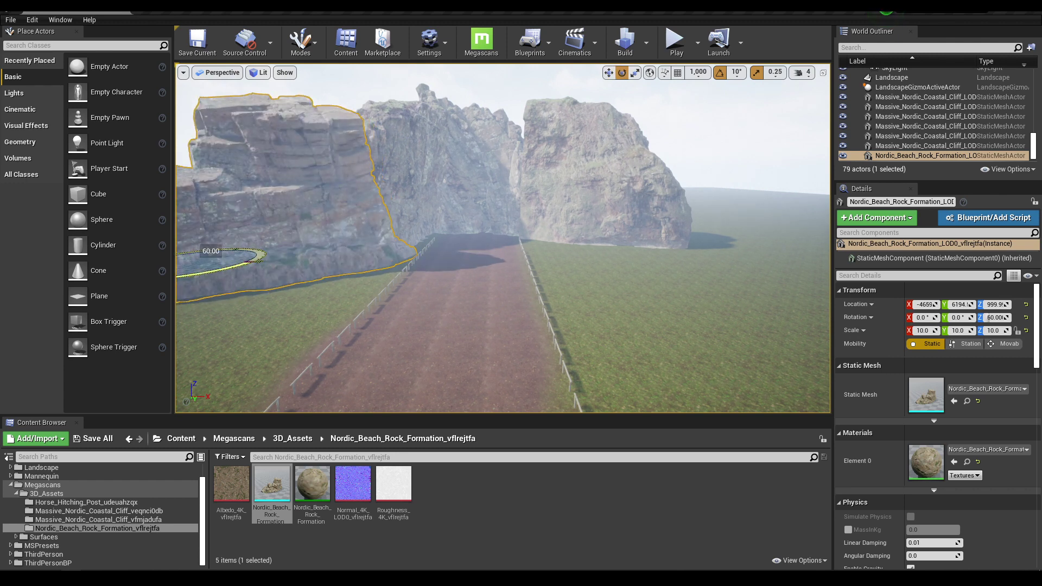
key("w")
left_click_drag(185, 267, 226, 231)
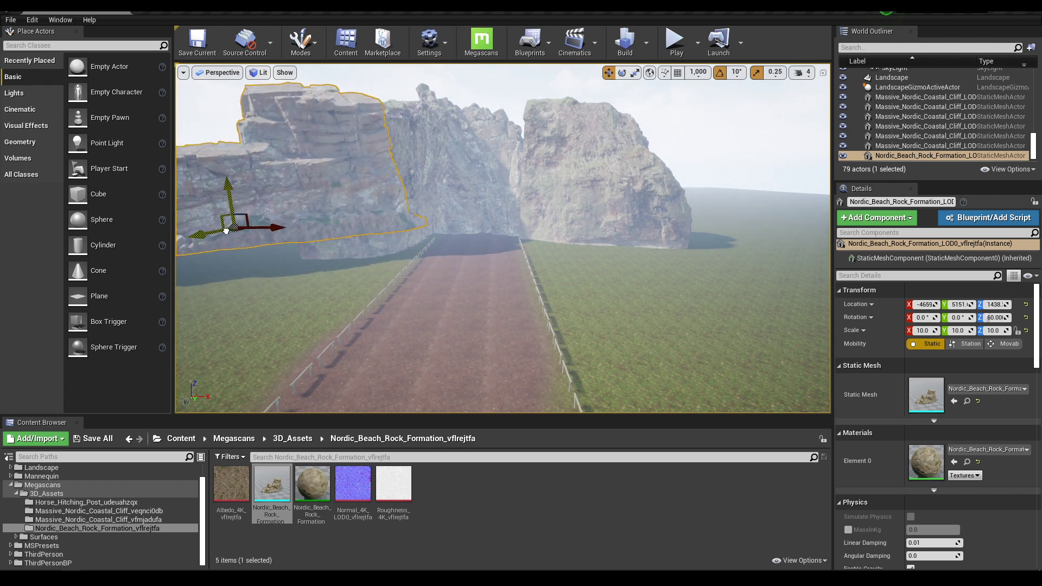
key("ctrl+z")
Move the rock formation outward and back along the ground to about X -5368, Y 5050.
right_click_drag(326, 242, 260, 271)
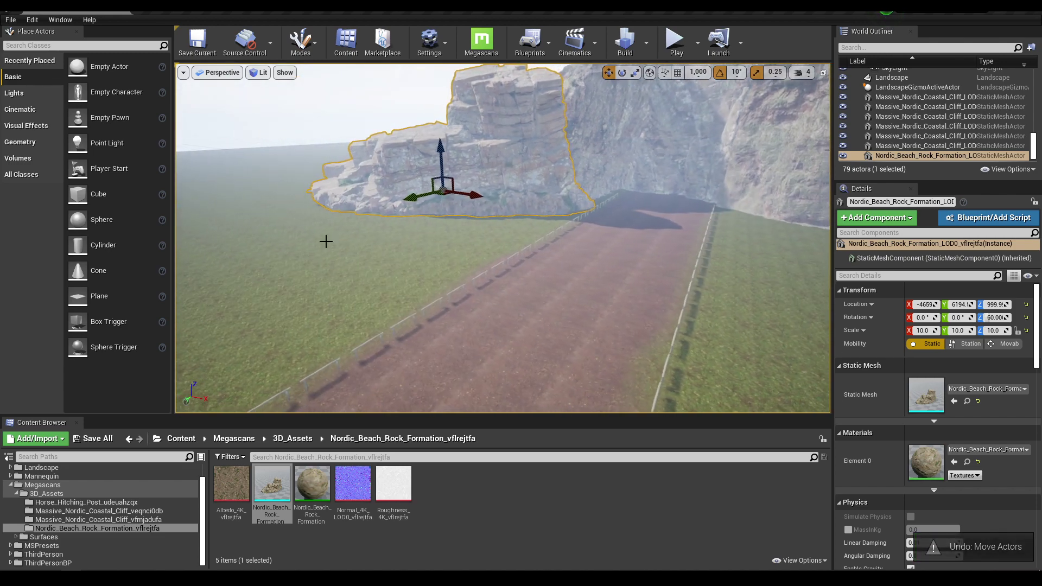
left_click_drag(400, 199, 465, 180)
right_click_drag(475, 213, 518, 214)
left_click(451, 249)
right_click_drag(451, 249, 414, 233)
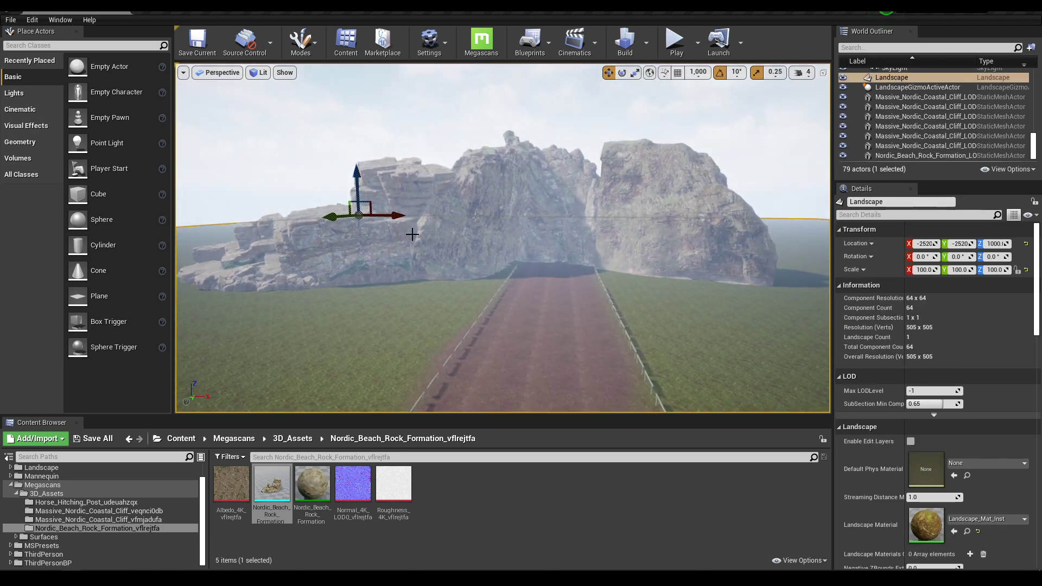
Rotate the beach rock formation to -150° around Z.
left_click(388, 259)
key("e")
left_click_drag(389, 259, 314, 288)
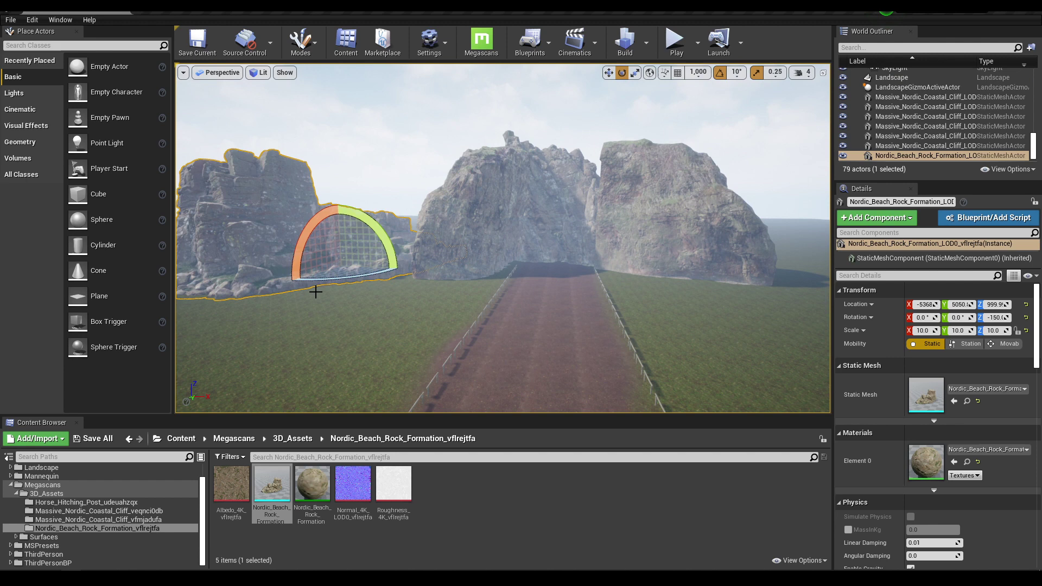
Move the rock formation against the flank of the cliffs at about Y 3809 and sink it to about Z 780.
key("w")
left_click_drag(368, 265, 421, 260)
left_click_drag(488, 254, 415, 287)
left_click_drag(431, 225, 429, 231)
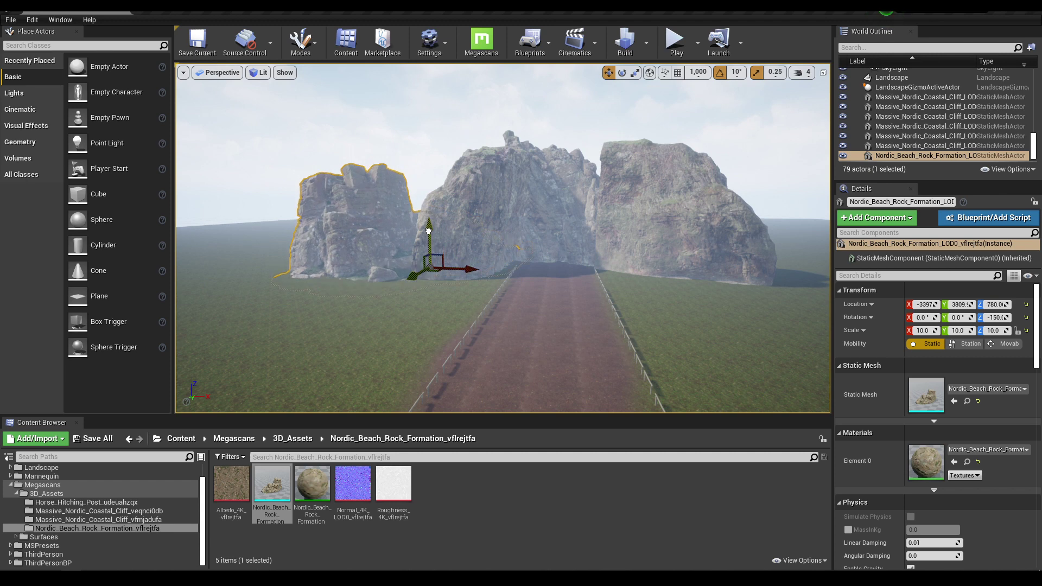
left_click_drag(453, 269, 447, 271)
left_click(528, 320)
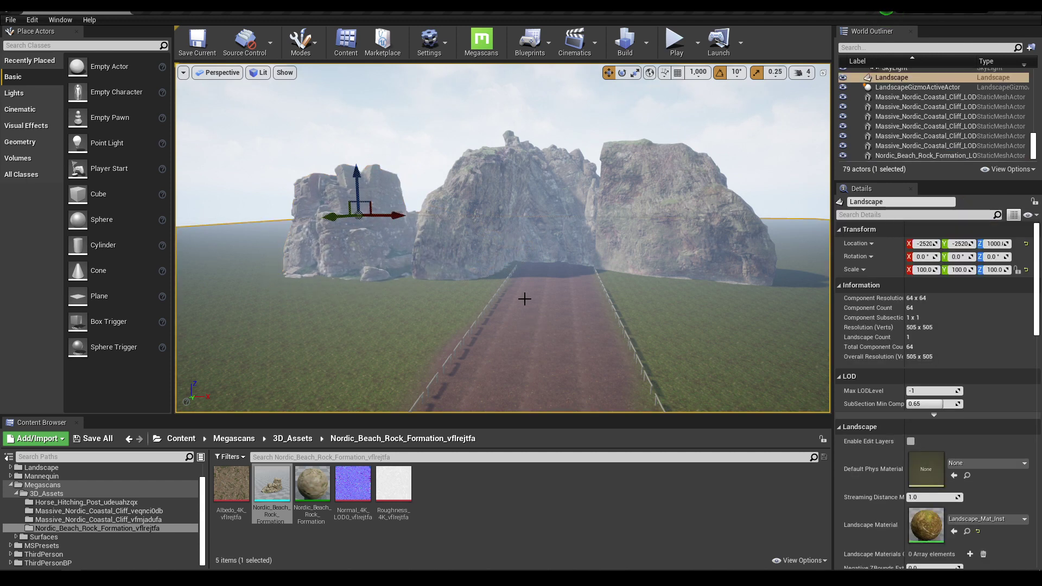
Rotate the rock formation to -230° around Z and shift it outward to about X -4089.
right_click_drag(433, 269, 375, 259)
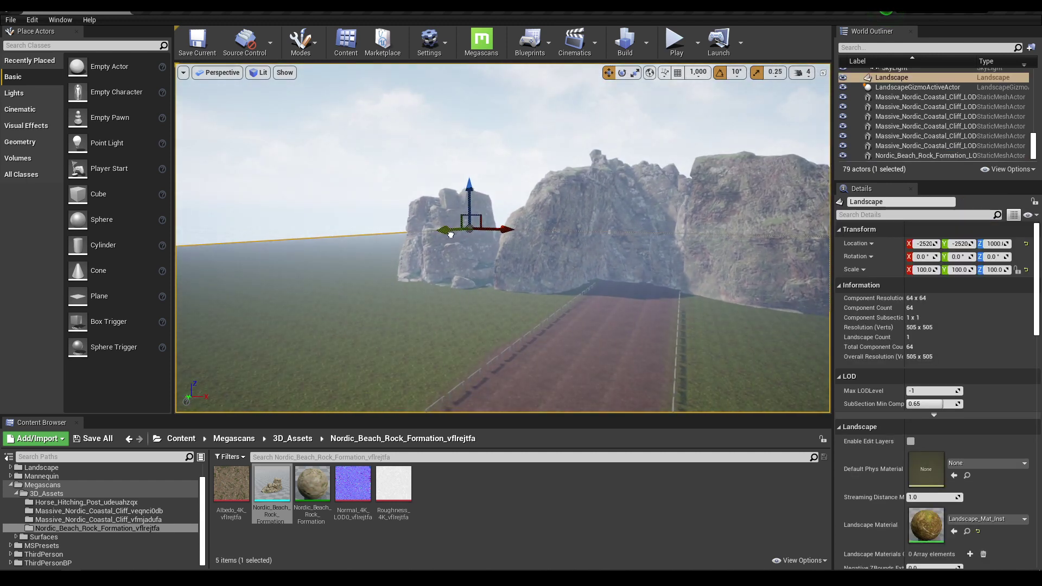
left_click(453, 258)
key("e")
mouse_move(489, 293)
left_mouse_down()
mouse_move(566, 283)
mouse_move(502, 280)
left_mouse_up()
key("w")
scroll(551, 325, "down", 5)
left_click(552, 328)
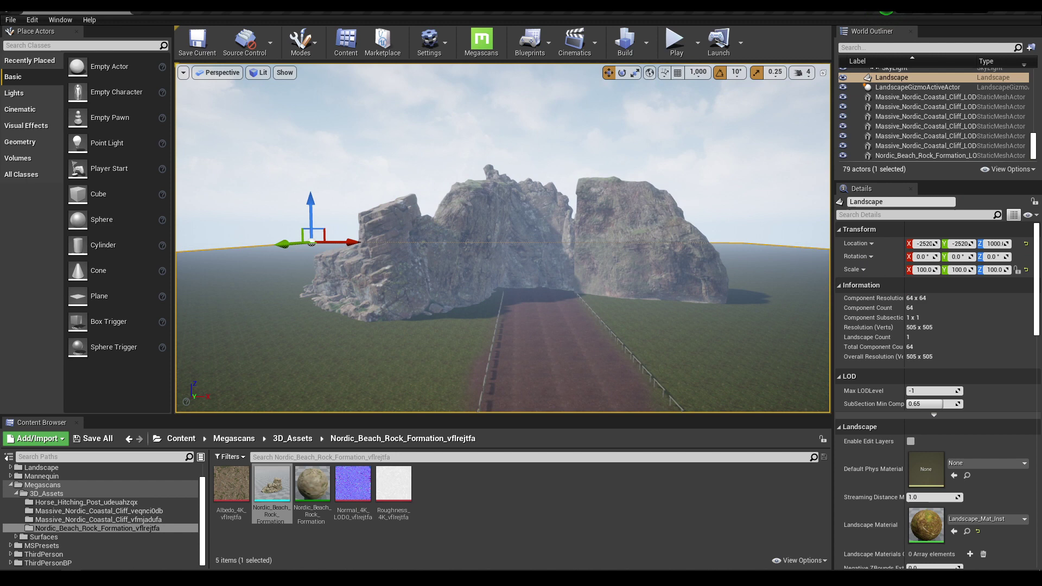
Duplicate the rock formation to the opposite flank of the cliffs, rotated to -240° around Z, at about X 4036, Y 3027.
scroll(552, 327, "down", 3)
right_click_drag(553, 327, 475, 270)
left_click(398, 283)
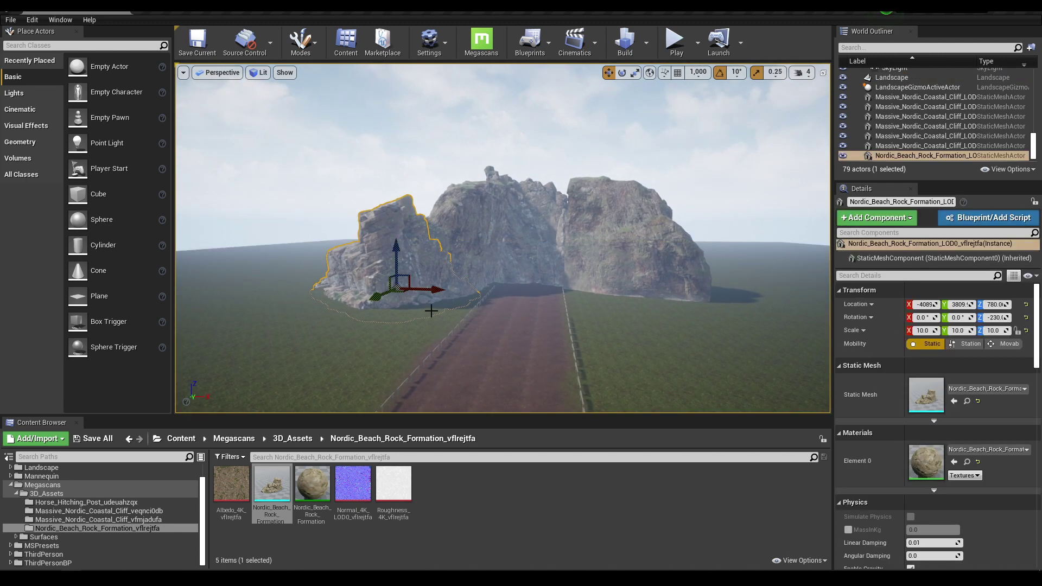
left_click_drag(433, 291, 719, 293, "alt")
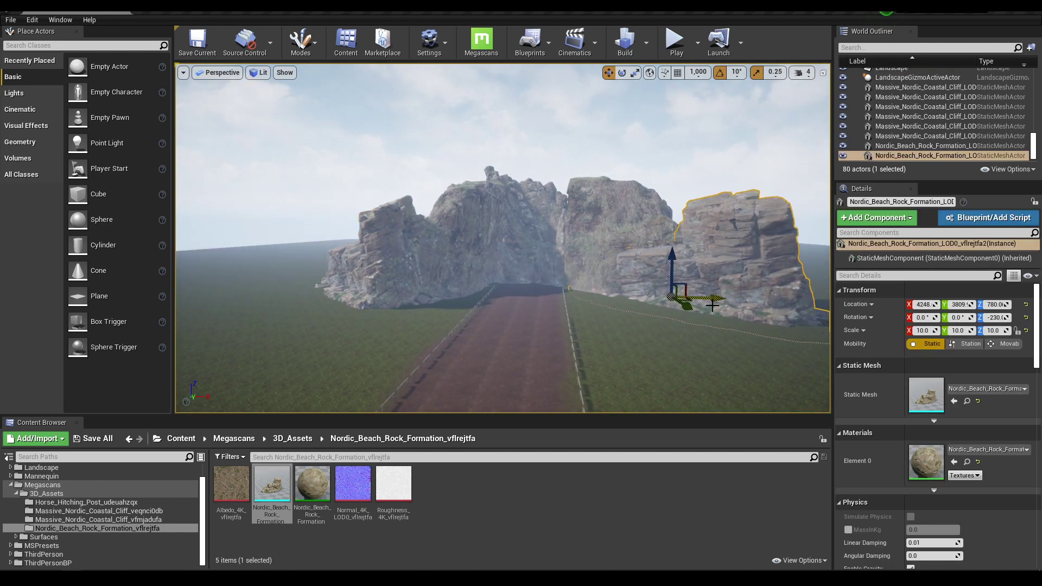
key("e")
left_click_drag(662, 313, 701, 295)
key("w")
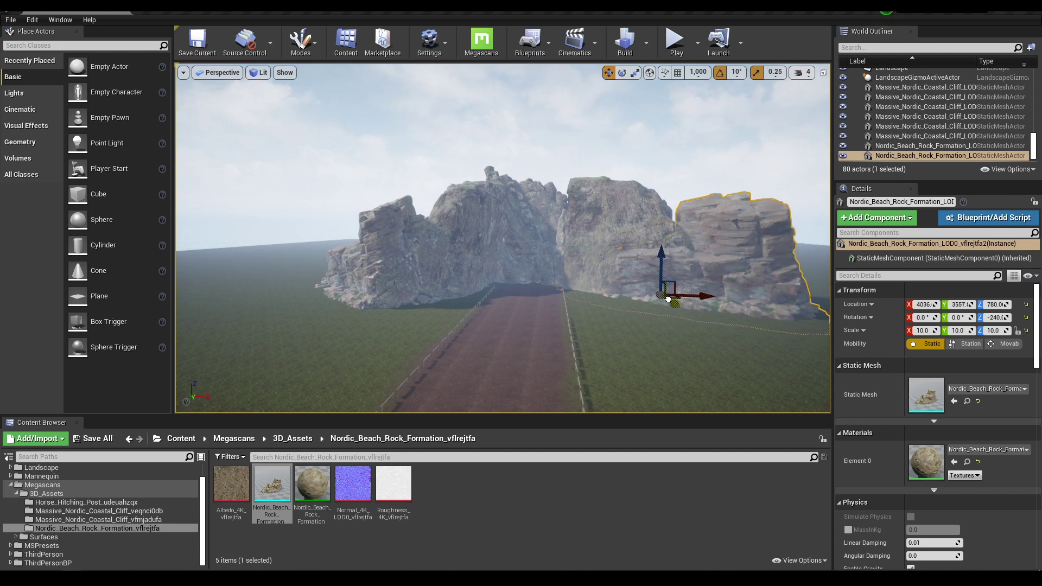
Examine the completed cliff backdrop from afar, close up and from ground level along the fenced path.
left_click(657, 329)
key("a")
right_click_drag(657, 330, 646, 353)
key("s")
right_click_drag(564, 310, 612, 298)
key("d")
key("a")
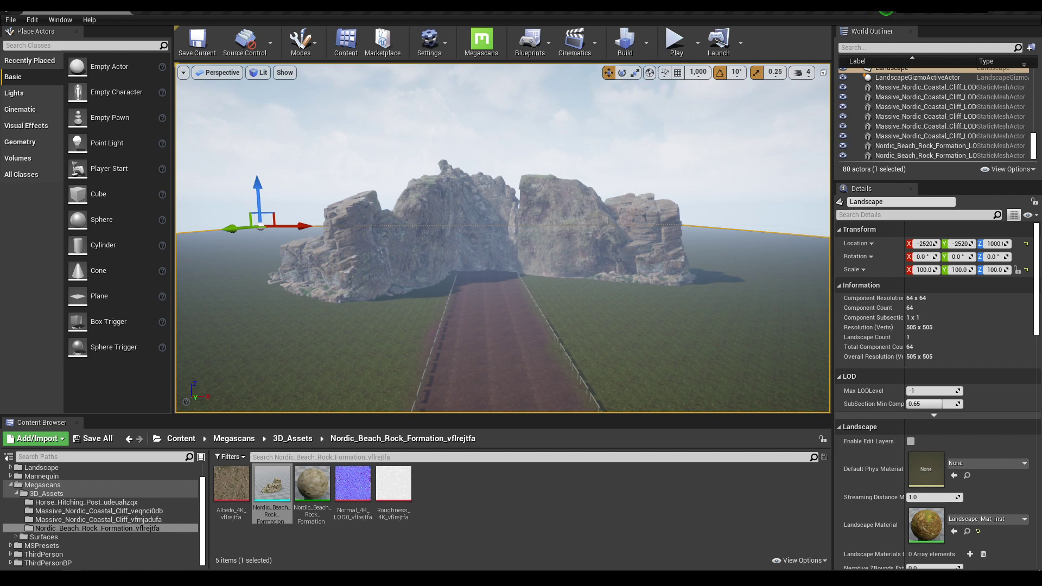
key("f")
right_click_drag(491, 261, 546, 263)
left_click(447, 231)
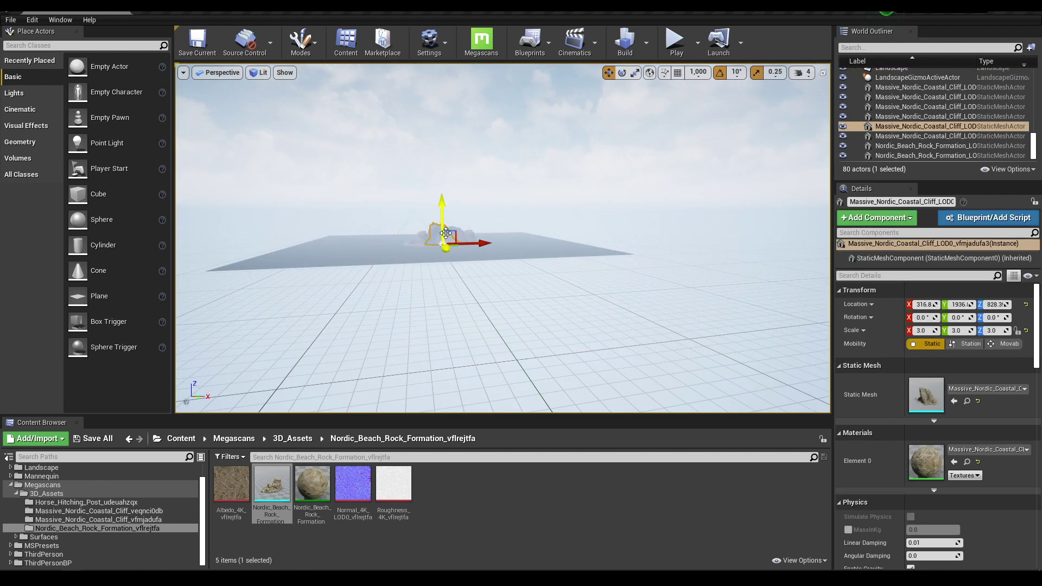
key("f")
right_click(445, 232)
left_click(746, 258)
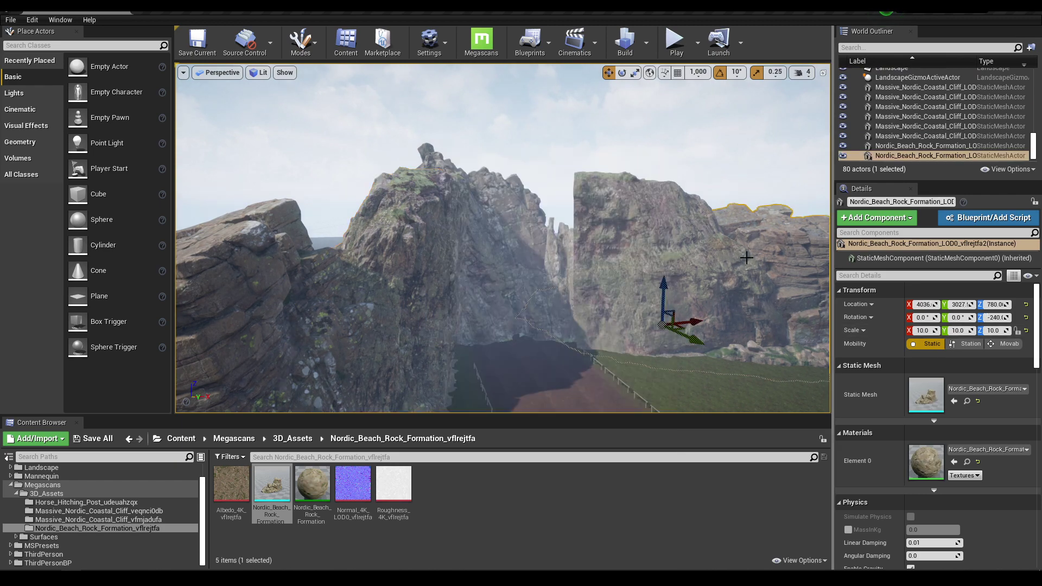
right_click_drag(503, 239, 673, 293)
right_click_drag(504, 271, 692, 238)
right_click_drag(606, 276, 595, 276)
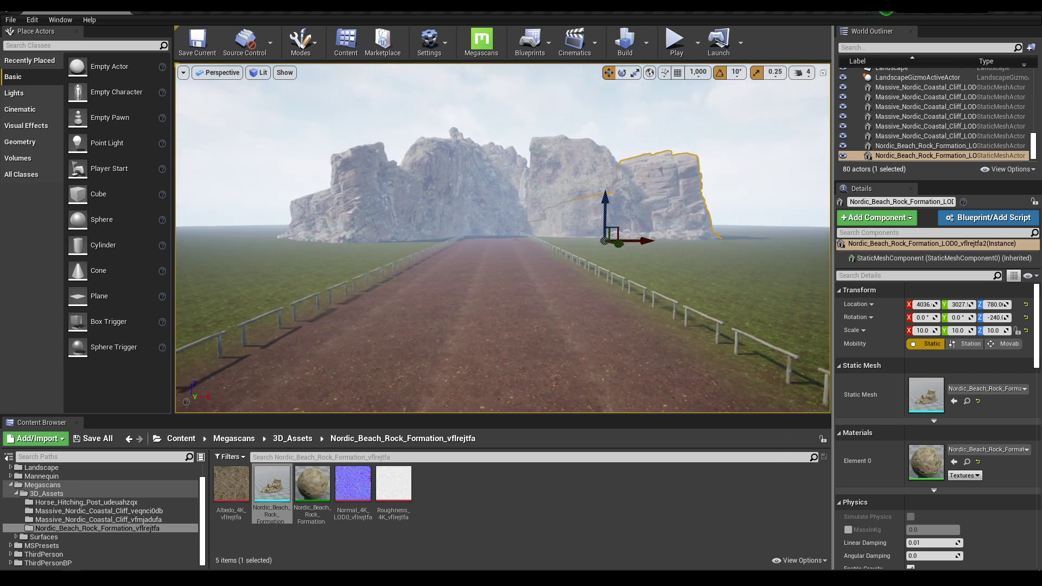
Save the level with the landscape's cliff and rock formation backdrop in place.
left_click(630, 333)
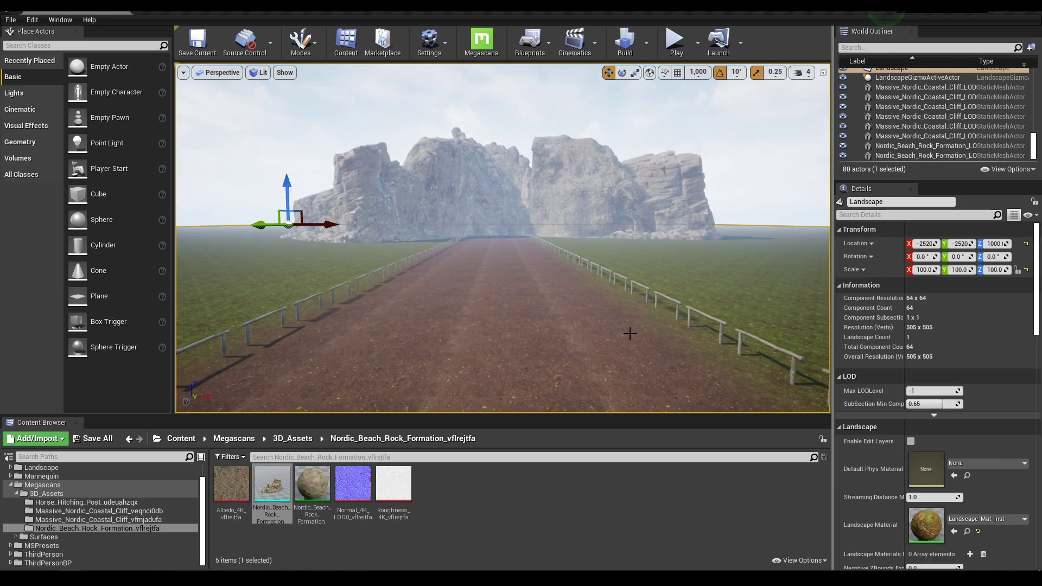
right_click_drag(629, 334, 510, 207)
key("ctrl+s")
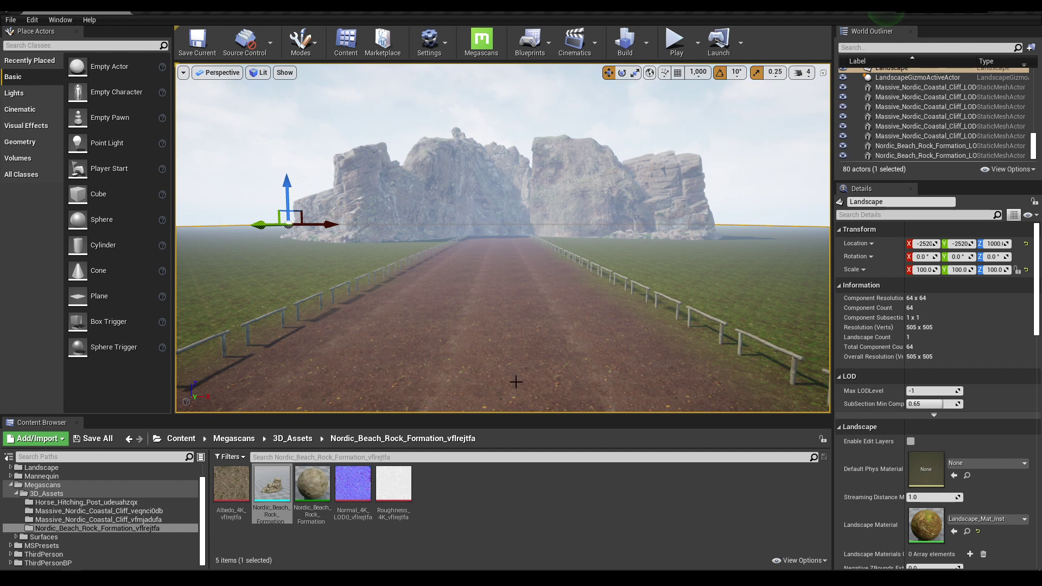
Place a Massive_Nordic_Coastal_Cliff_vfmjadufa mesh on the grass outside the left fence at about X -4225, Y 7834.
left_click(348, 193)
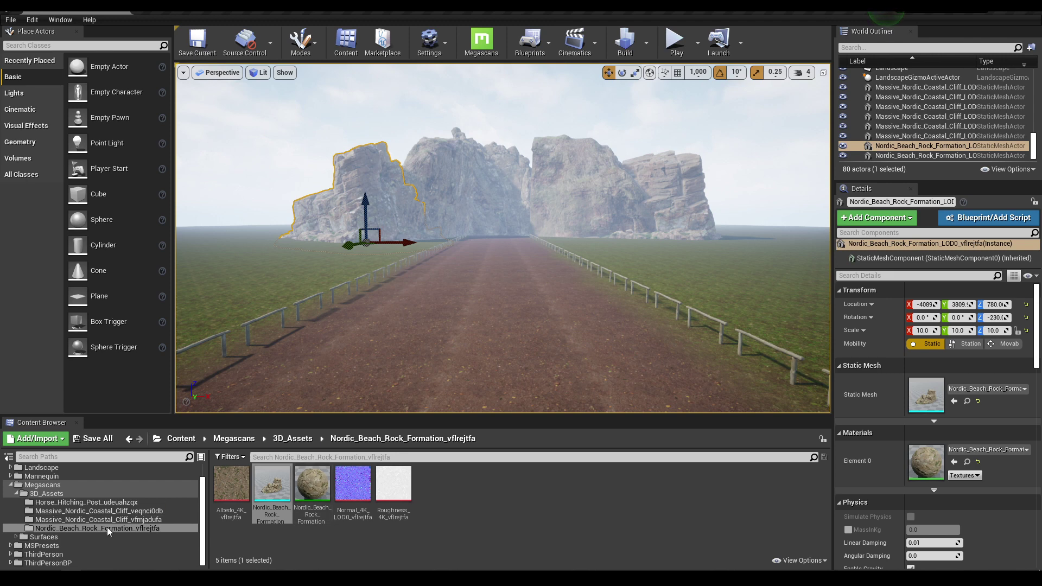
left_click(135, 512)
left_click(142, 518)
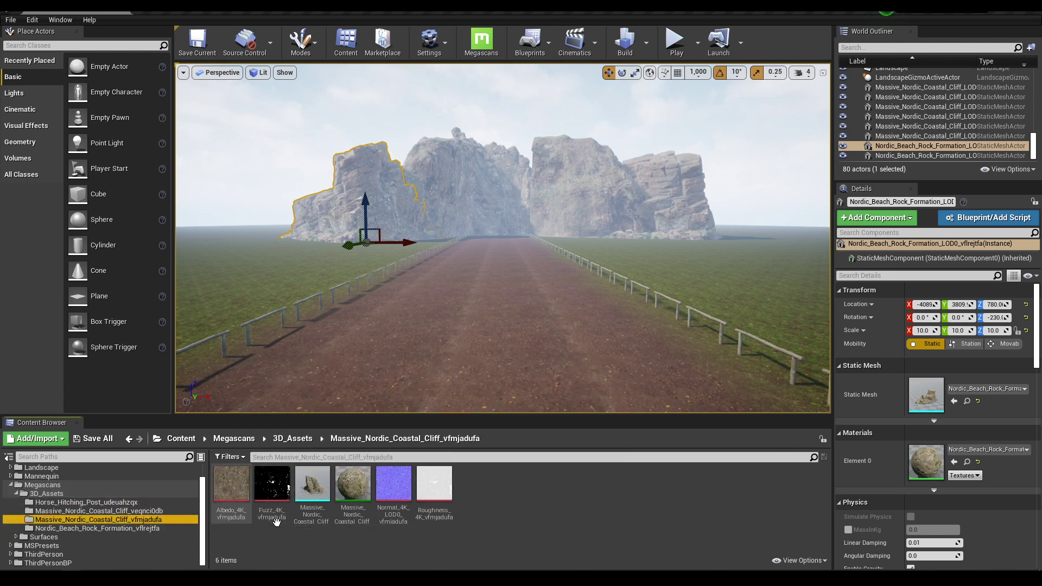
left_click_drag(312, 483, 274, 224)
Scale the newly placed coastal cliff to 2 on all three axes.
key("r")
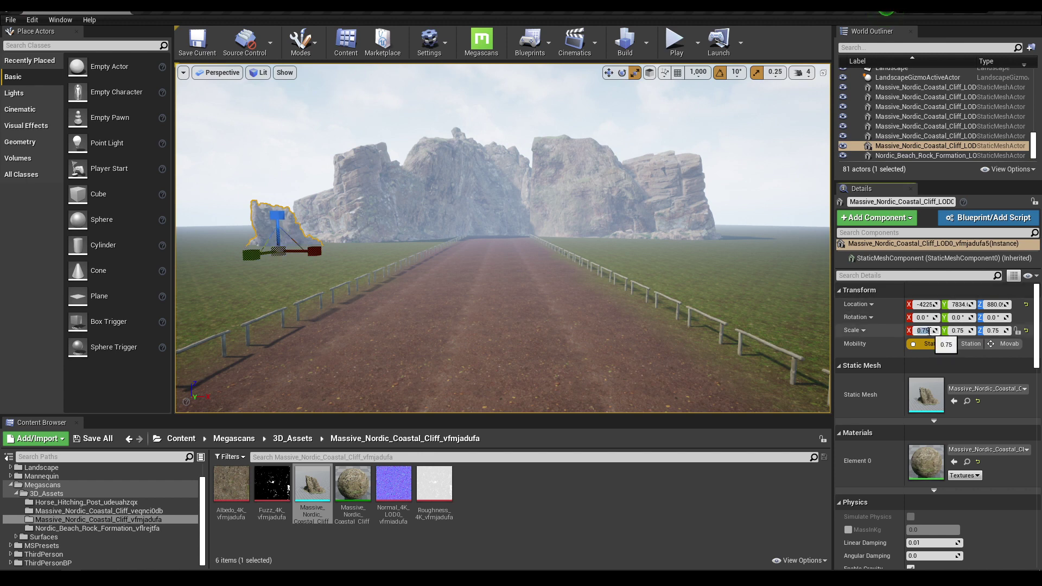
type("2")
key("Tab")
type("2")
key("Tab")
type("2")
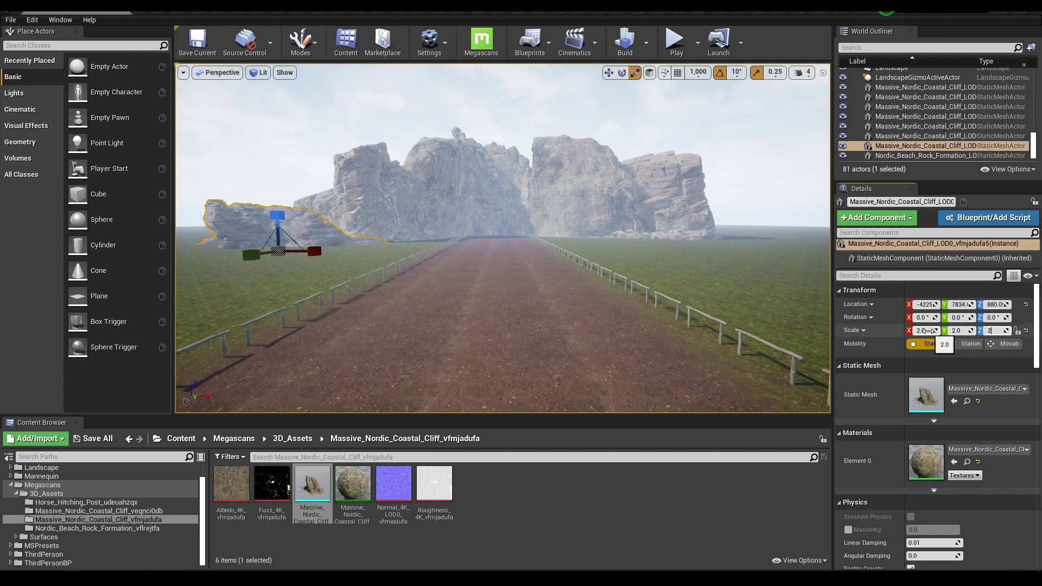
key("Return")
left_click(339, 284)
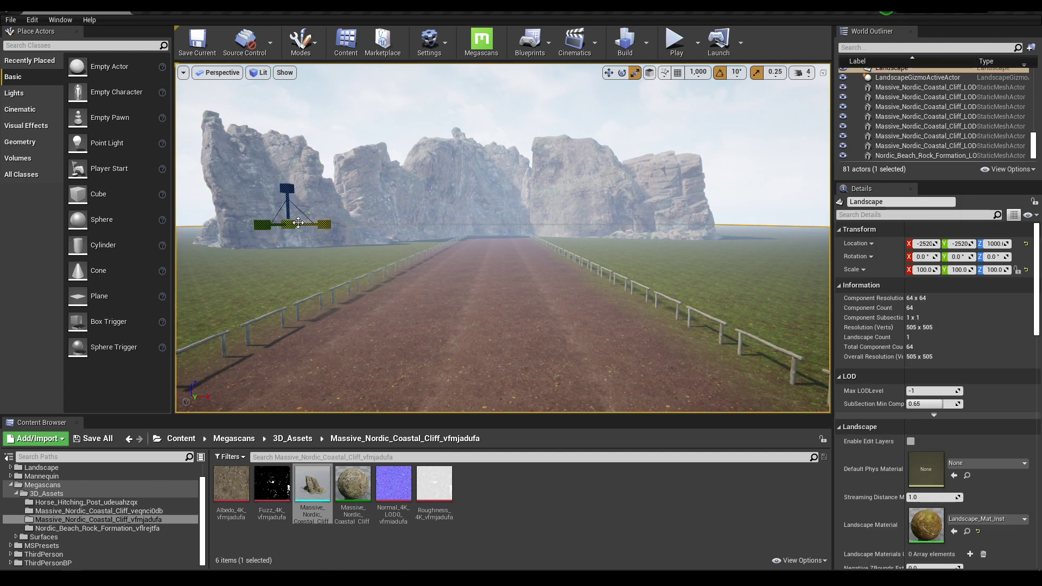
Move the enlarged cliff against the outer flank of the left rock formation, to about X -4544, Y 6310.
key("w")
key("ctrl+z")
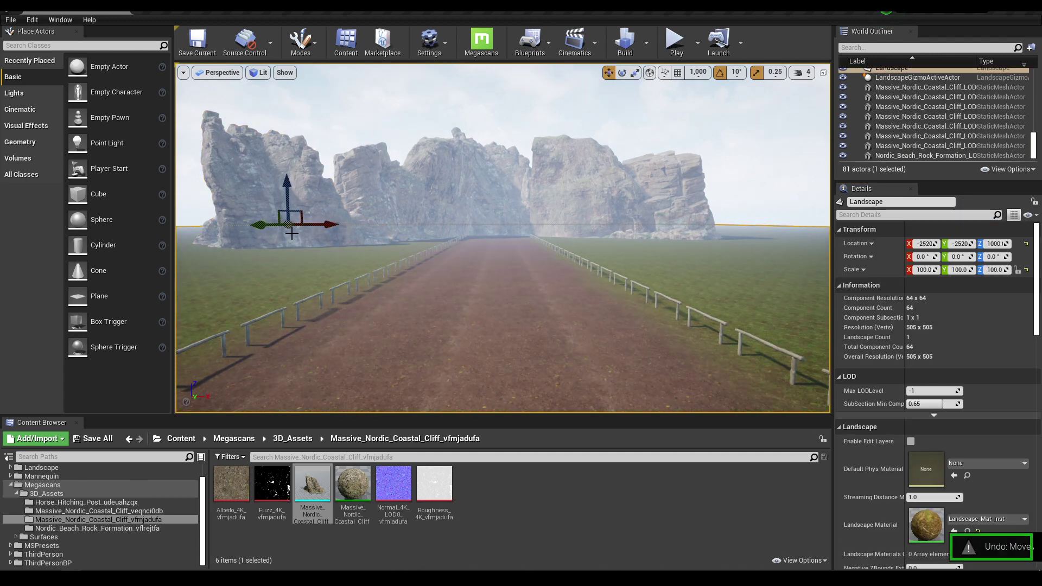
left_click(253, 233)
left_click_drag(314, 250, 297, 251)
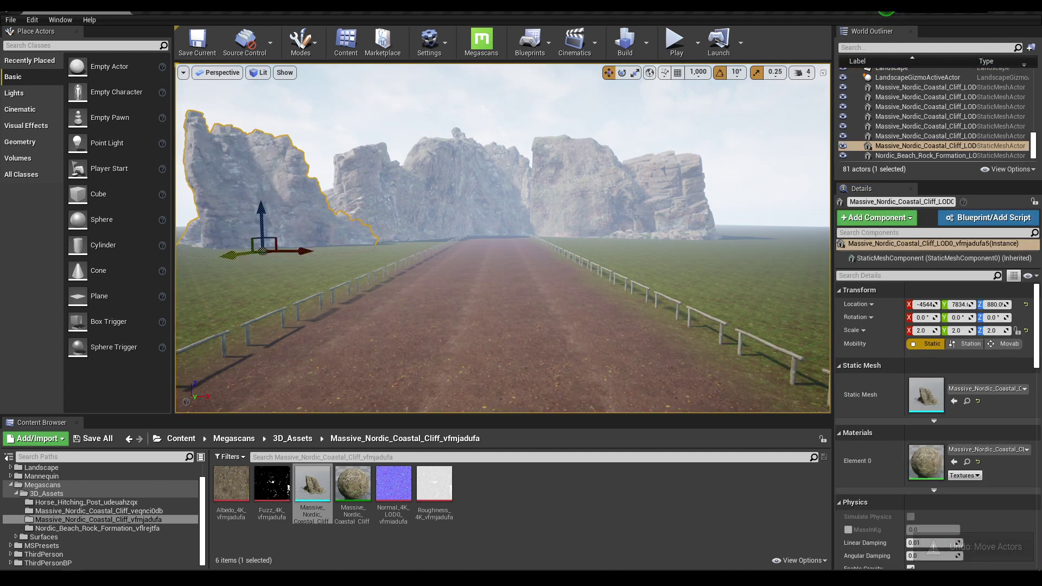
left_click_drag(230, 255, 258, 247)
left_click(303, 276)
left_click(302, 195)
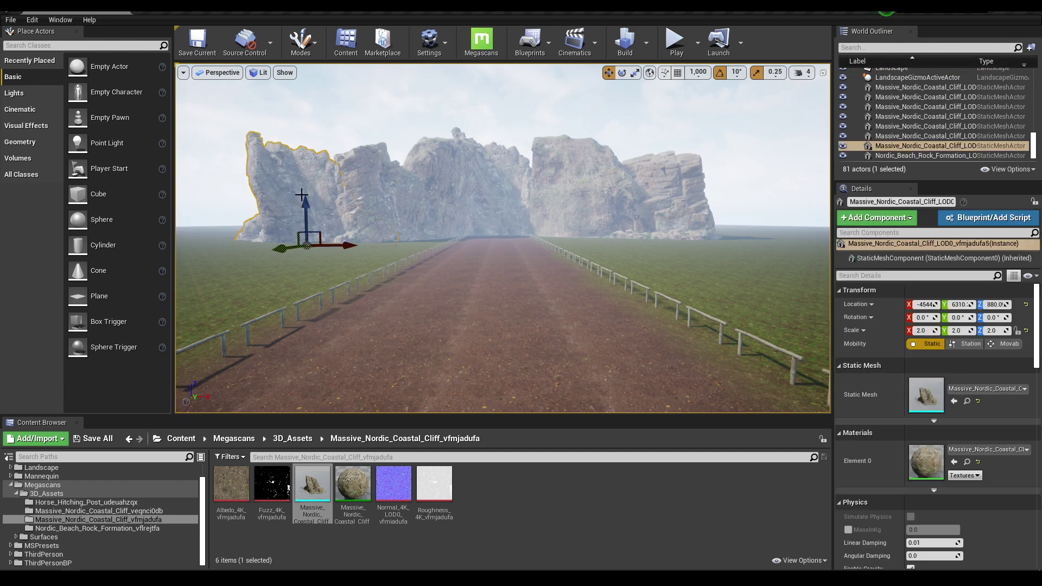
Rotate the left flank cliff to 20° around Z.
key("r")
key("e")
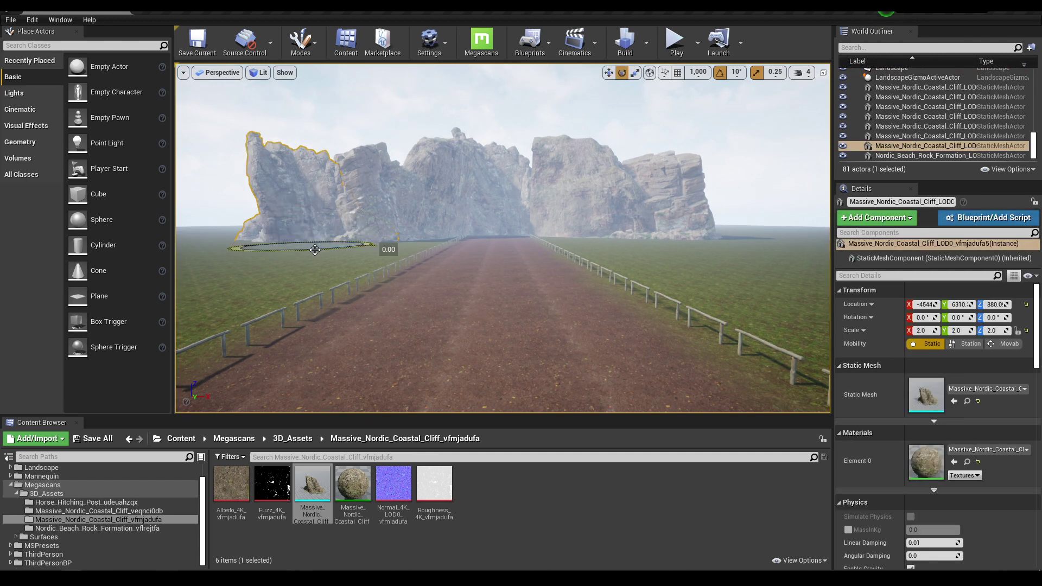
left_click_drag(319, 249, 373, 251)
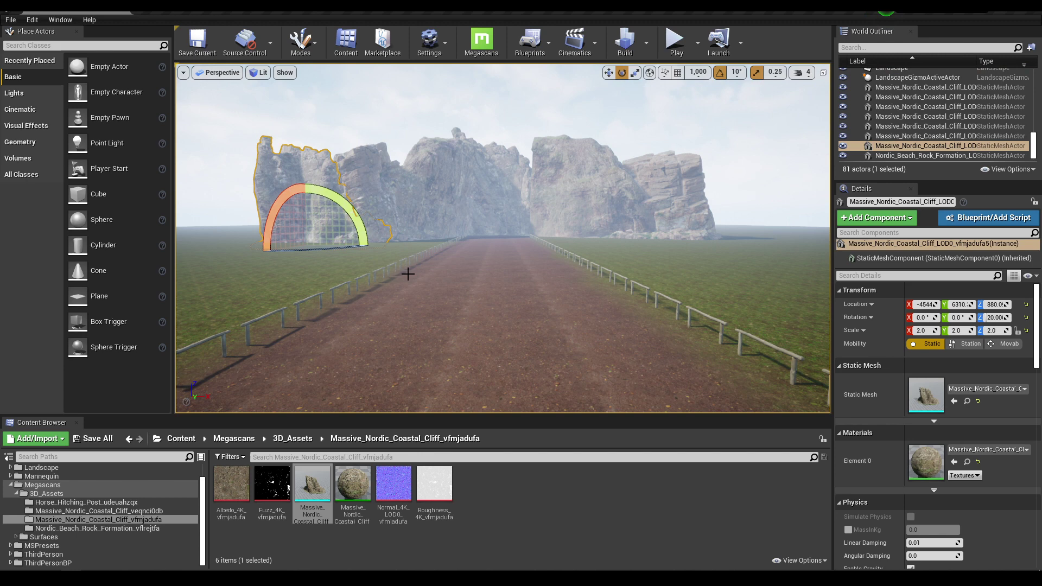
left_click(435, 295)
Duplicate the cliff to the opposite flank of the backdrop, at about X 5446, Y 5474.
left_click_drag(324, 172, 324, 172)
key("w")
left_click_drag(350, 244, 746, 243)
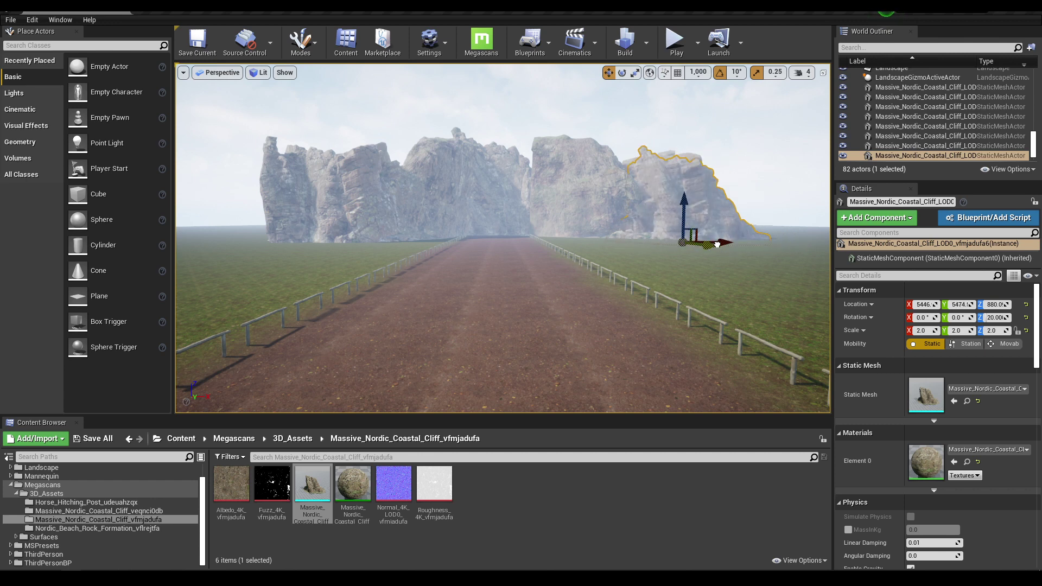
left_click(521, 323)
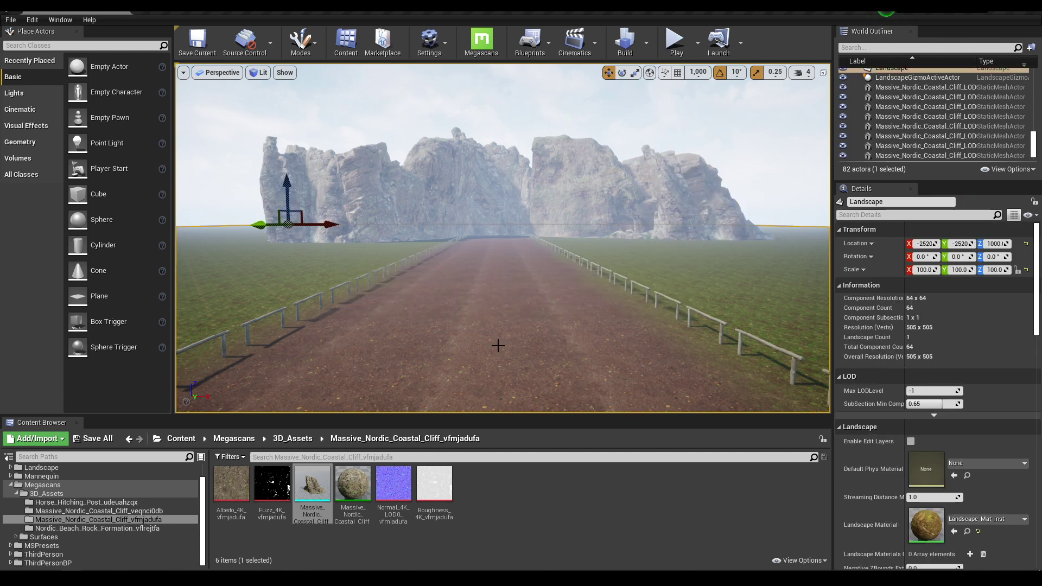
Examine the widened cliff backdrop from further back, from beside the fence and from close up along the path.
key("s")
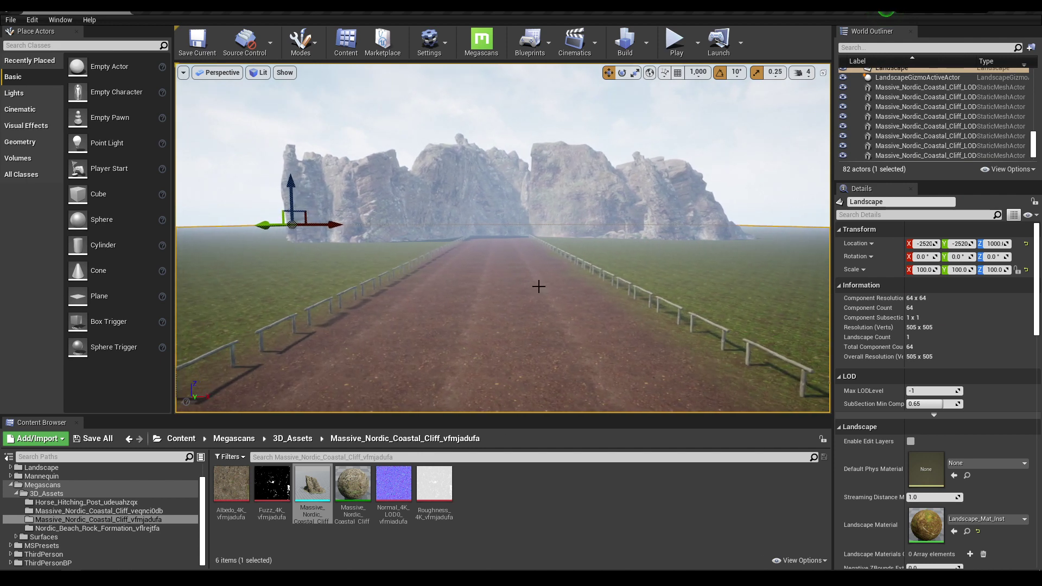
scroll(539, 286, "up", 3)
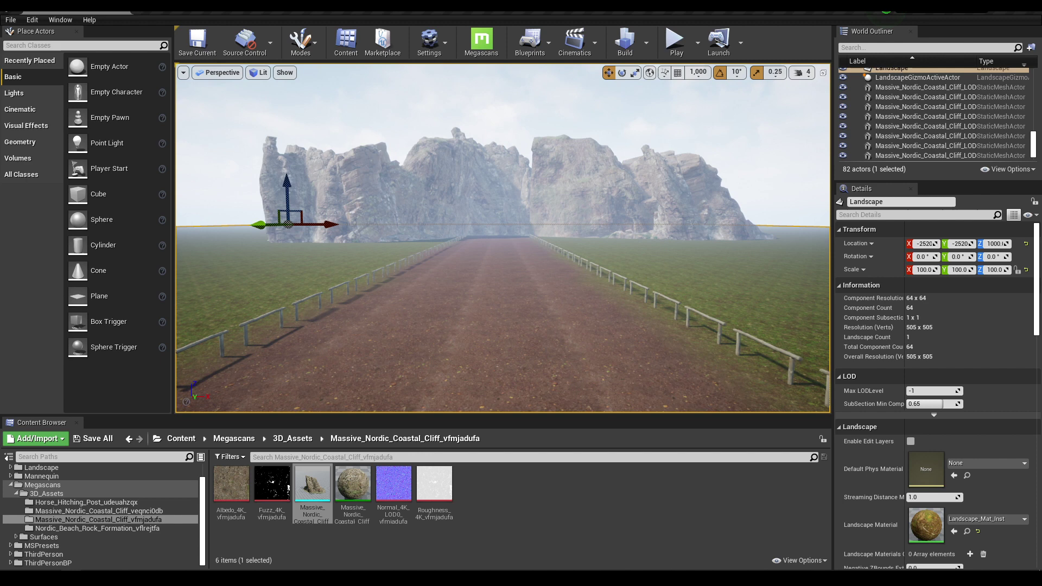
right_click_drag(547, 345, 546, 345)
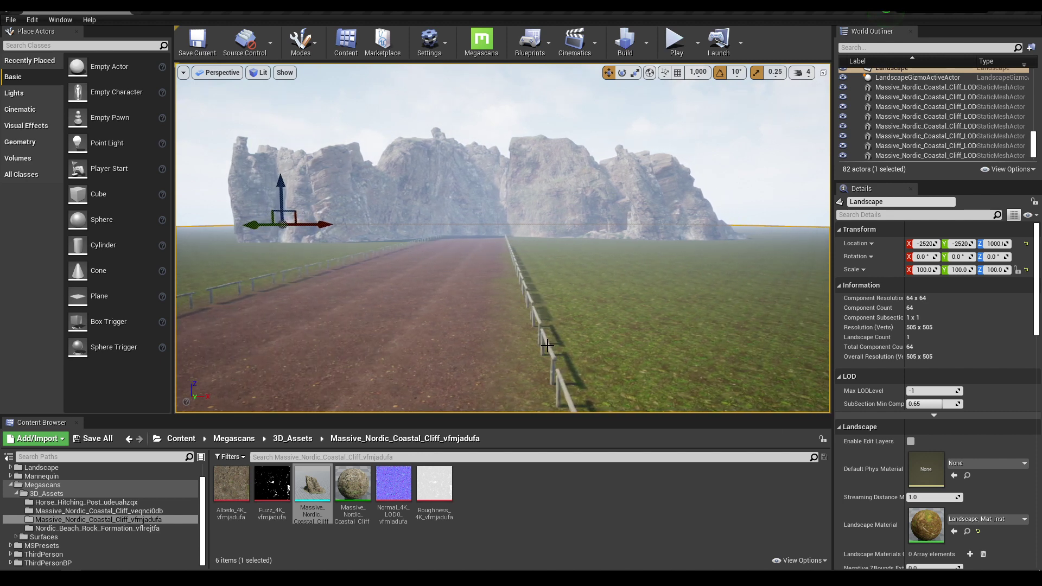
key("Left")
mouse_move(547, 346)
right_mouse_down()
mouse_move(549, 239)
mouse_move(549, 378)
mouse_move(559, 296)
mouse_move(547, 346)
right_mouse_up()
key("w")
key("w")
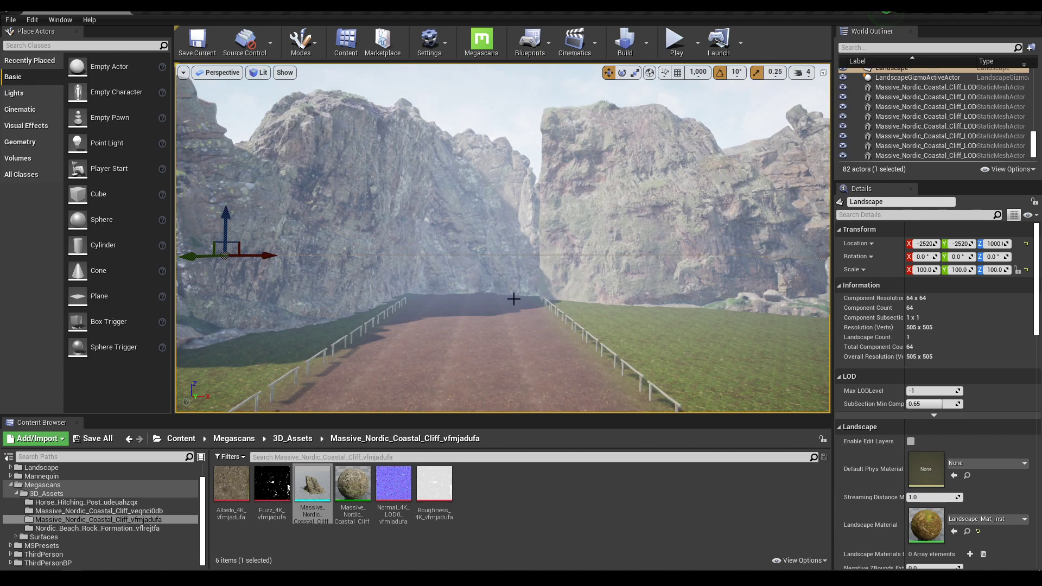
right_click_drag(535, 309, 529, 304)
Switch between camera bookmarks 1 and 2 to compare the saved views of the path and cliffs.
key("1")
key("2")
key("1")
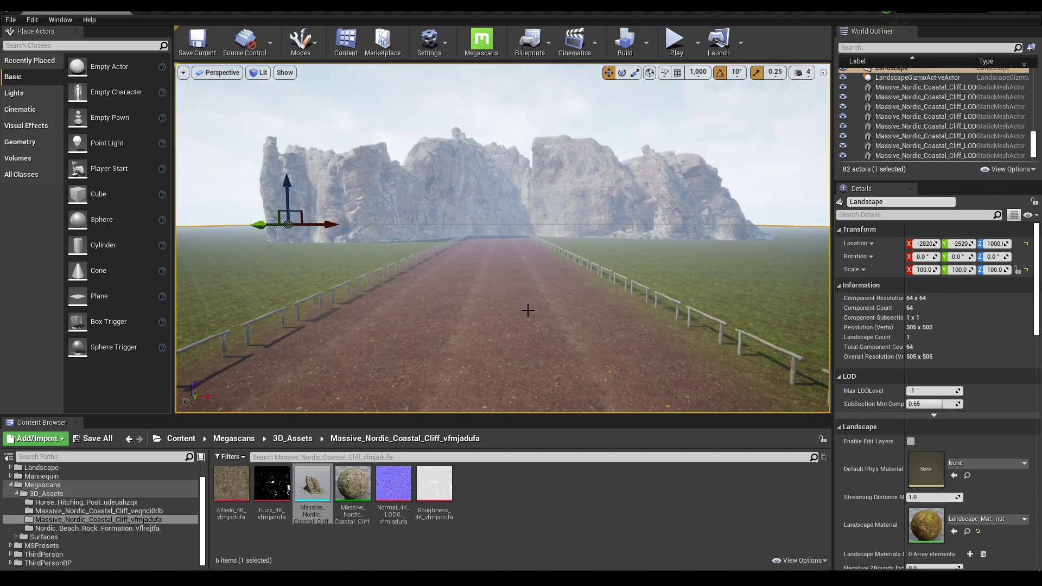
key("2")
key("1")
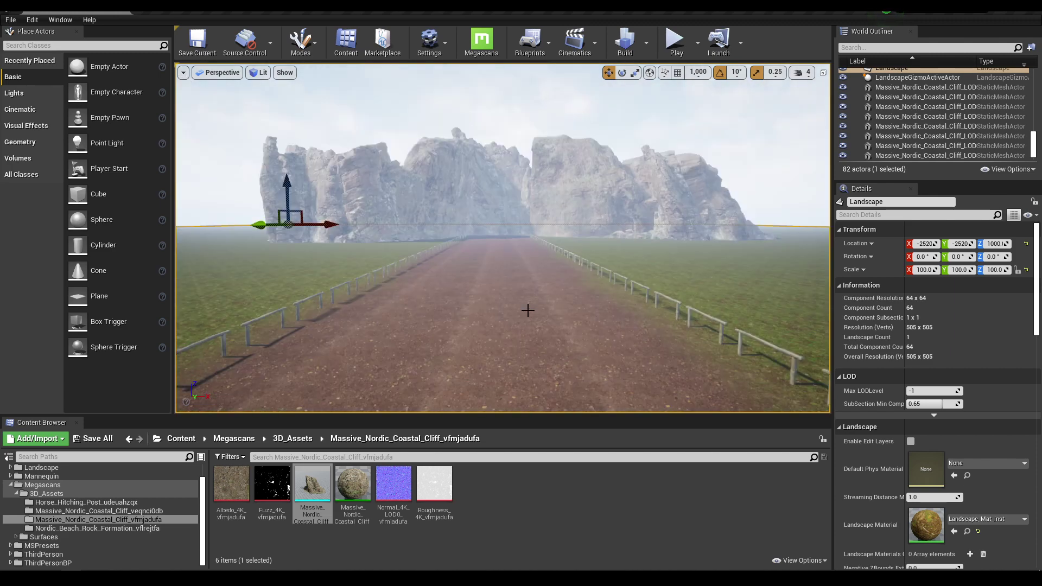
key("2")
key("2")
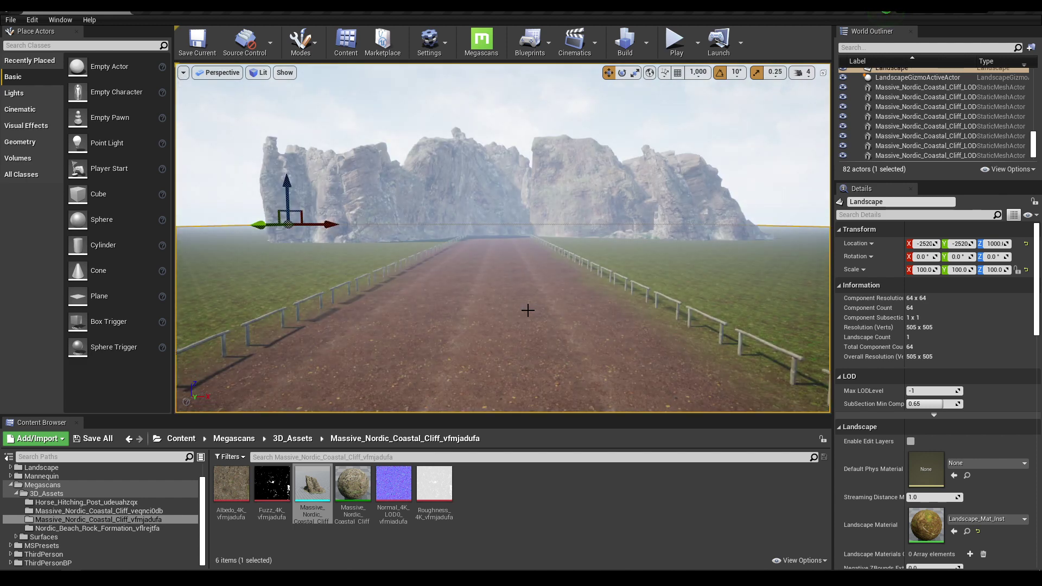